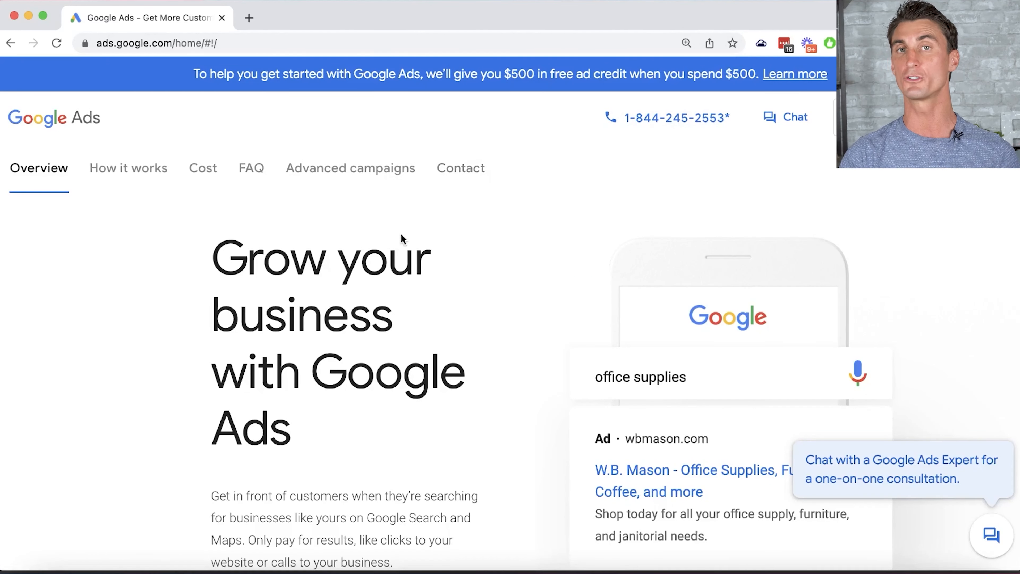
- Begin Google Ads sign-up with Start now, choosing to create a new Google Ads account
{"action": "scroll", "coordinate": [406, 241], "scroll_direction": "down", "scroll_amount": 6}
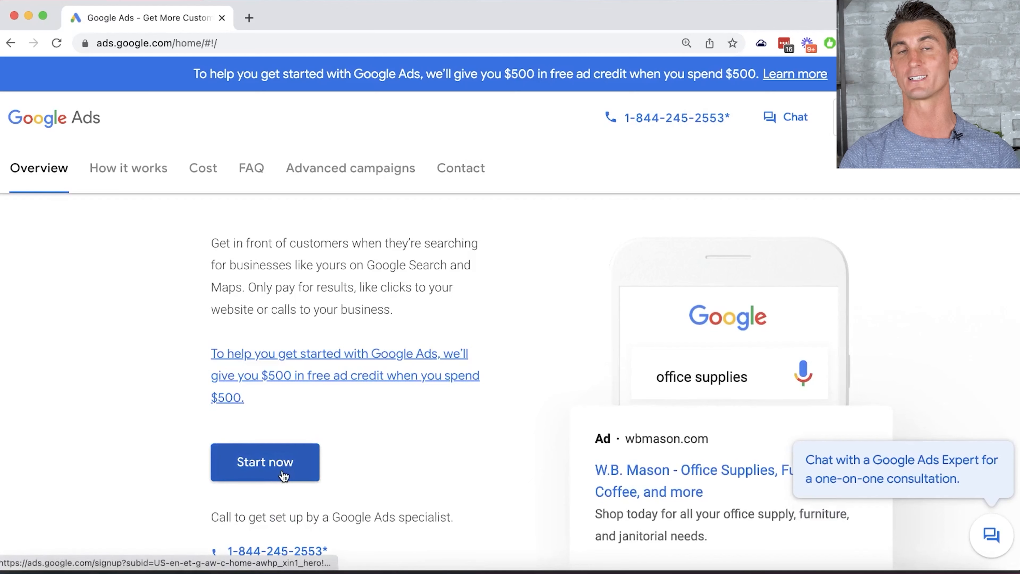
{"action": "left_click", "coordinate": [284, 475]}
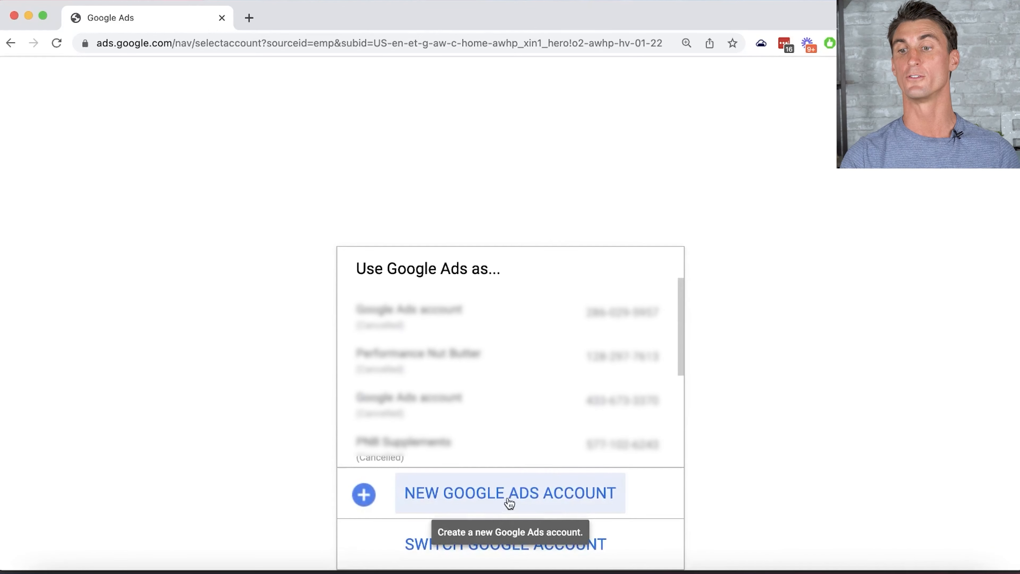
{"action": "left_click", "coordinate": [510, 501]}
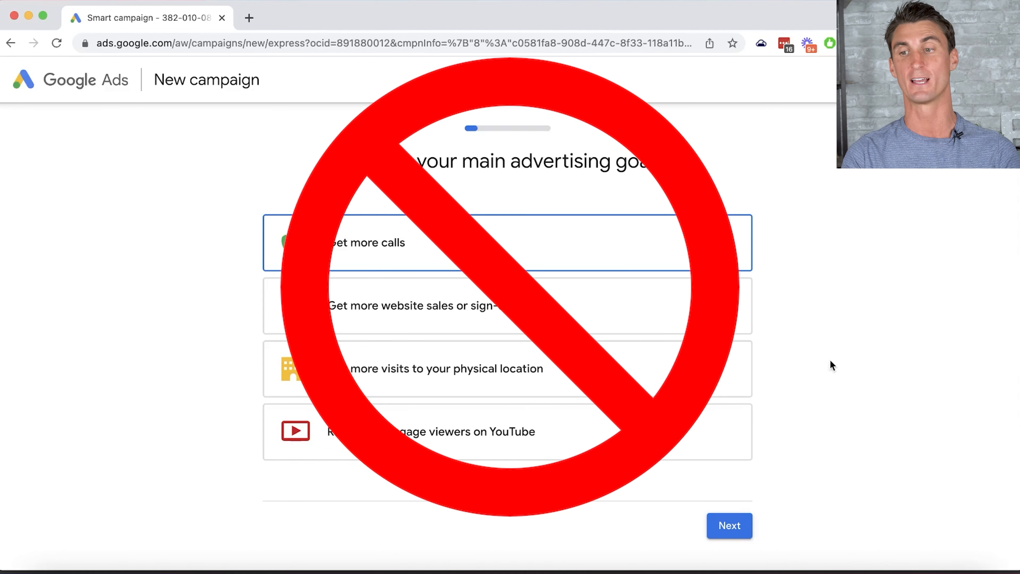
- Leave the smart goal page and switch campaign creation to Expert Mode
{"action": "scroll", "coordinate": [762, 320], "scroll_direction": "down", "scroll_amount": 5}
{"action": "left_click", "coordinate": [579, 425]}
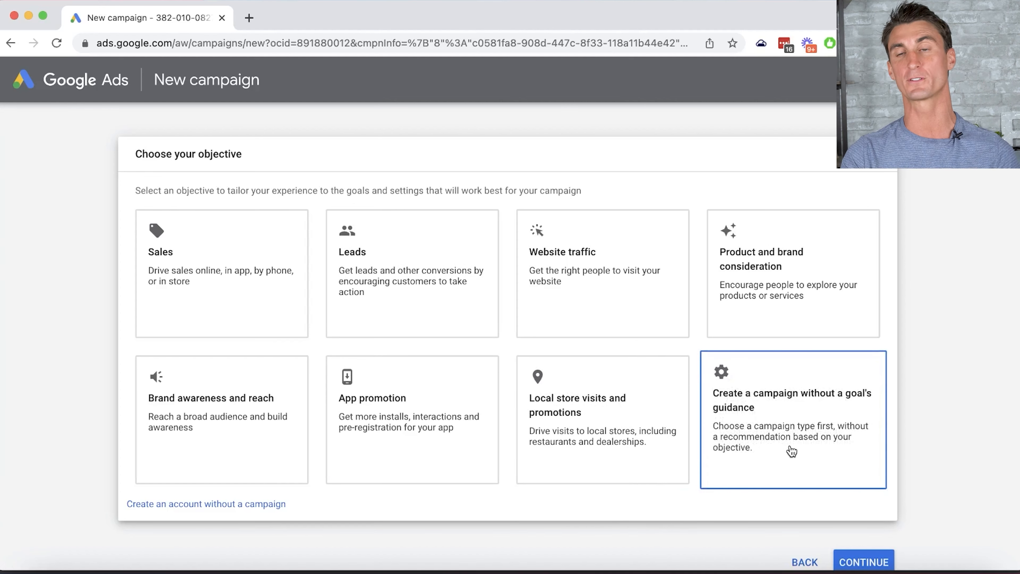
- Select the Website traffic objective, then the Search campaign type card
{"action": "left_click", "coordinate": [635, 317]}
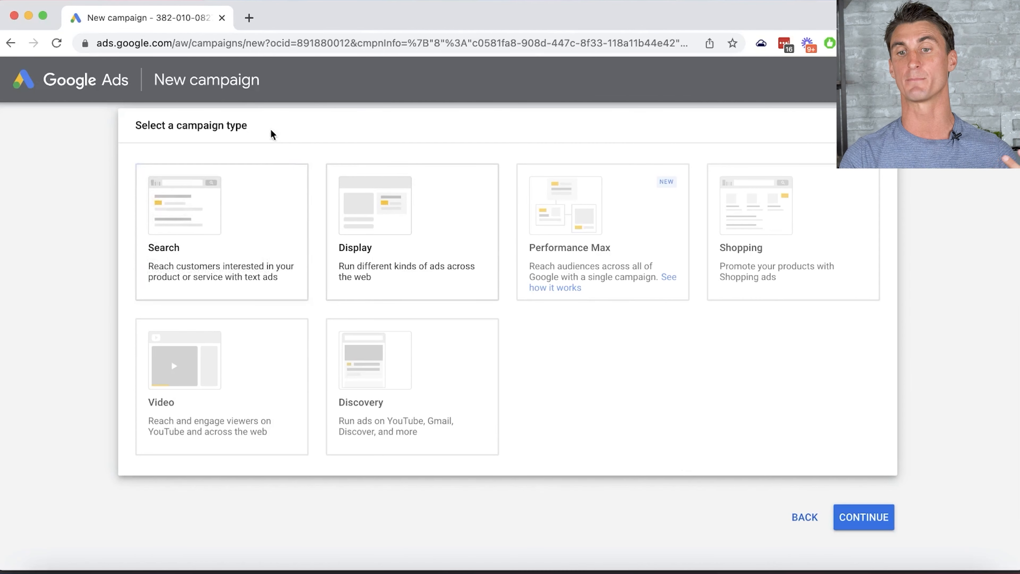
{"action": "left_click", "coordinate": [145, 231]}
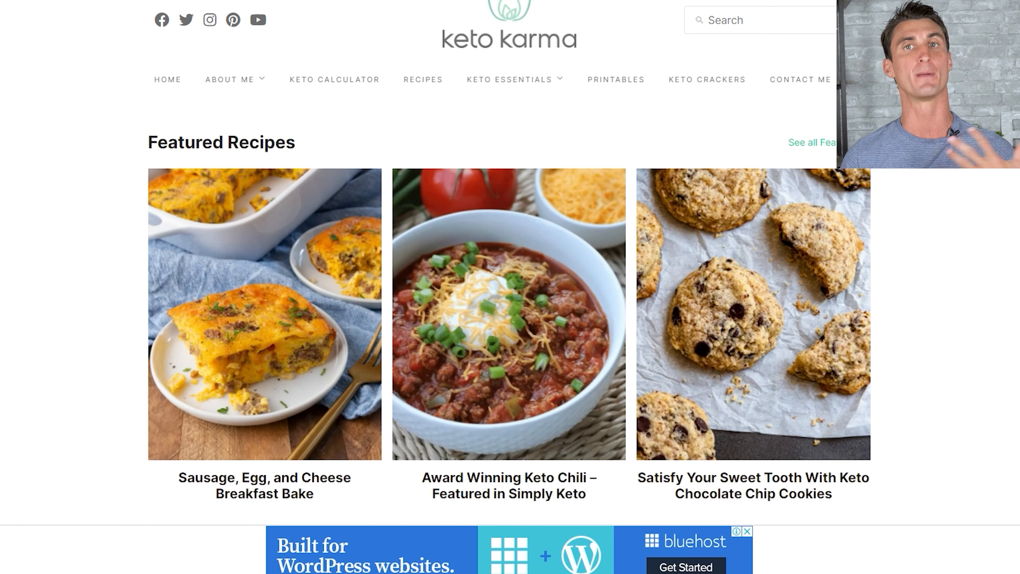
- Scroll through the Keto Karma recipe site as an ad example
{"action": "scroll", "coordinate": [917, 309], "scroll_direction": "down", "scroll_amount": 10}
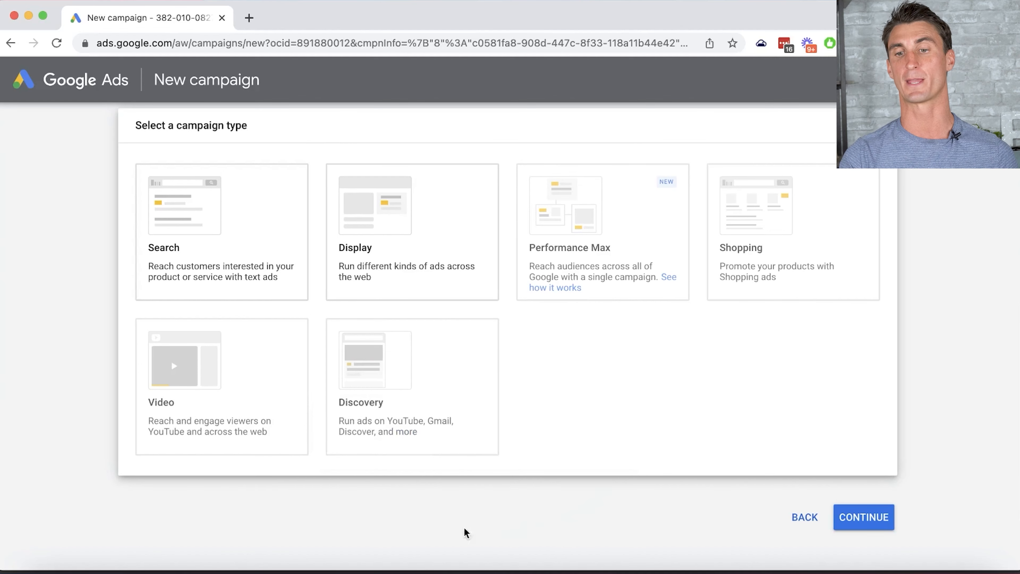
{"action": "mouse_move", "coordinate": [240, 430]}
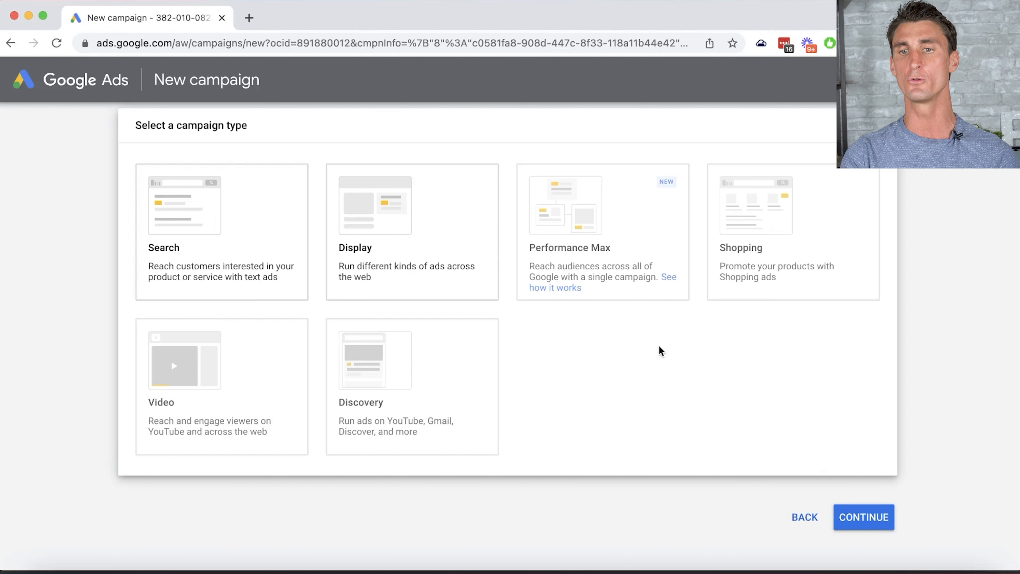
{"action": "mouse_move", "coordinate": [610, 251]}
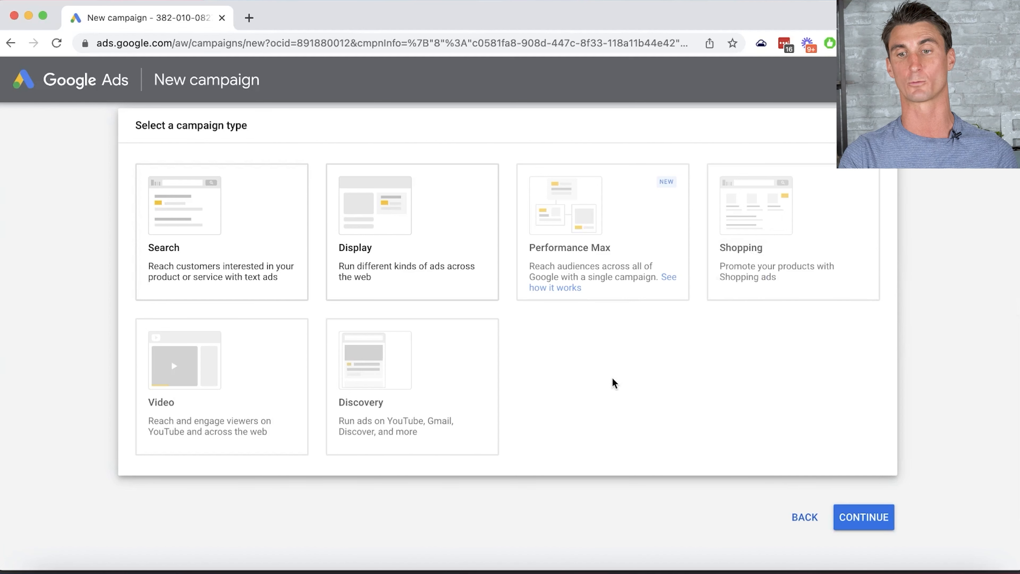
- Choose a Search campaign for website performancenutbutter.com and continue to campaign settings
{"action": "left_click", "coordinate": [213, 272]}
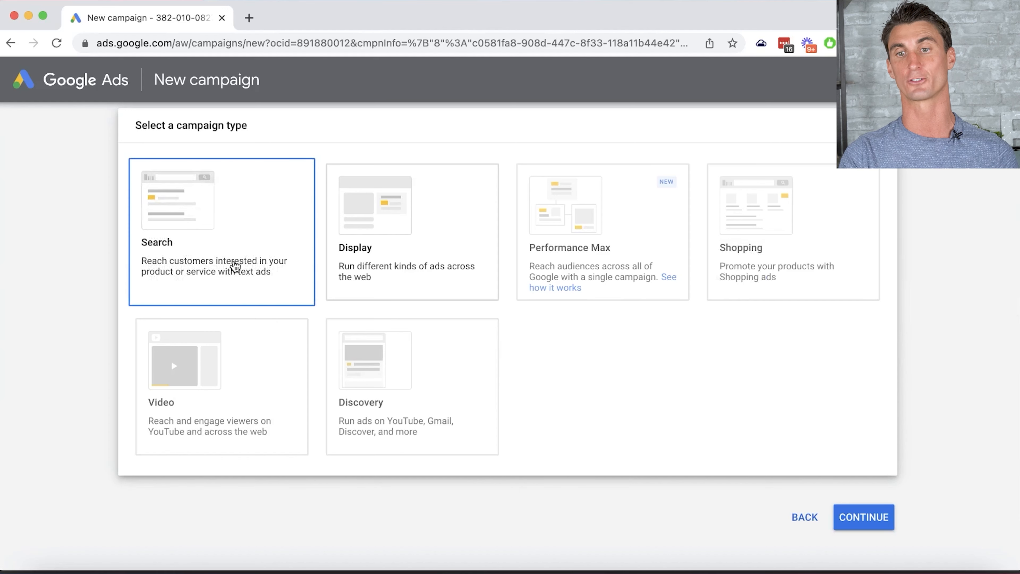
{"action": "left_click", "coordinate": [228, 184]}
{"action": "type", "text": "performancenutbutter.com"}
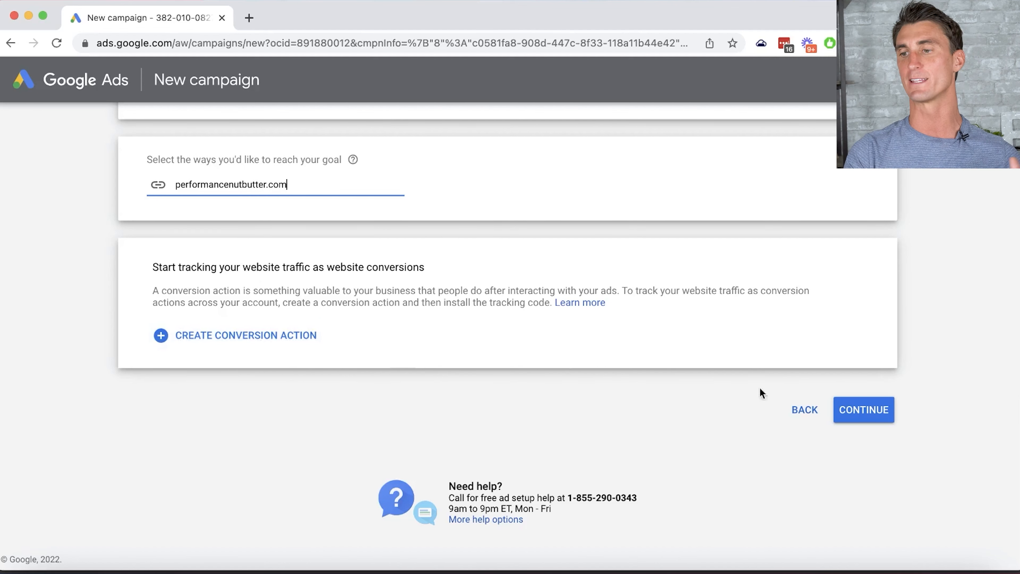
{"action": "left_click", "coordinate": [866, 410]}
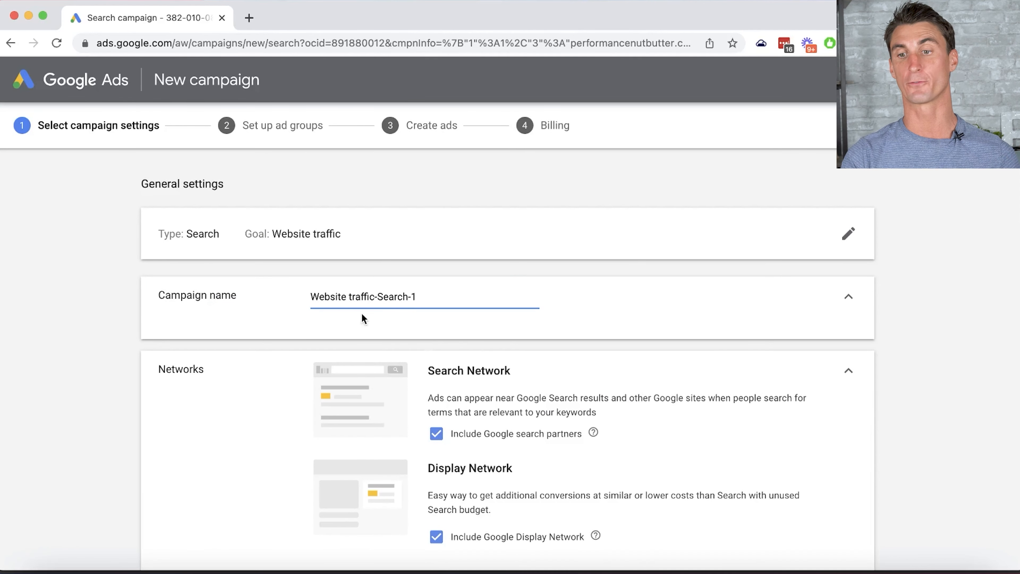
- Rename the campaign from Website traffic-Search-1 to 'Keto Nut Butter'
{"action": "triple_click", "coordinate": [427, 293]}
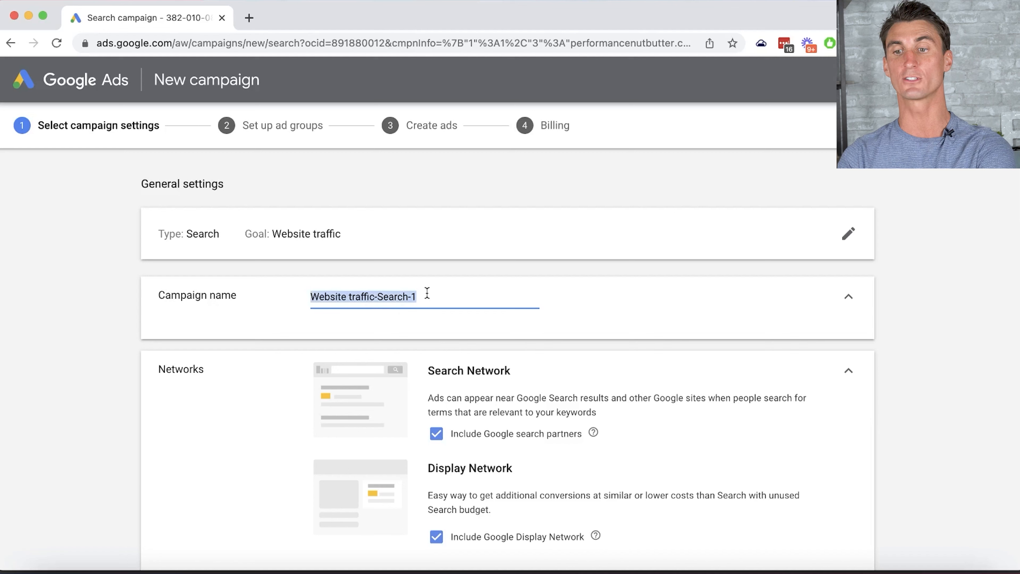
{"action": "key", "text": "BackSpace"}
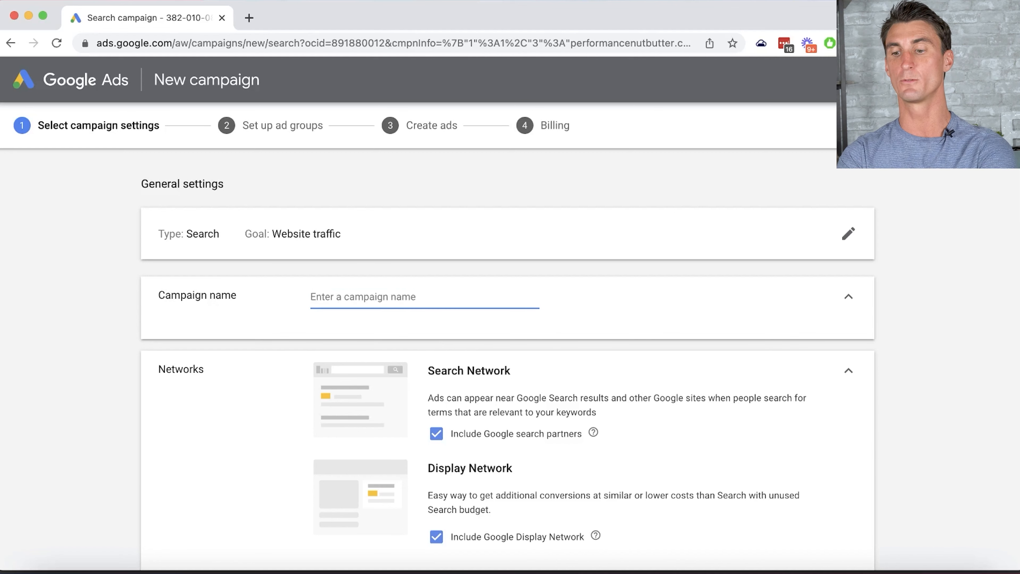
{"action": "type", "text": "Keto Nut Butter"}
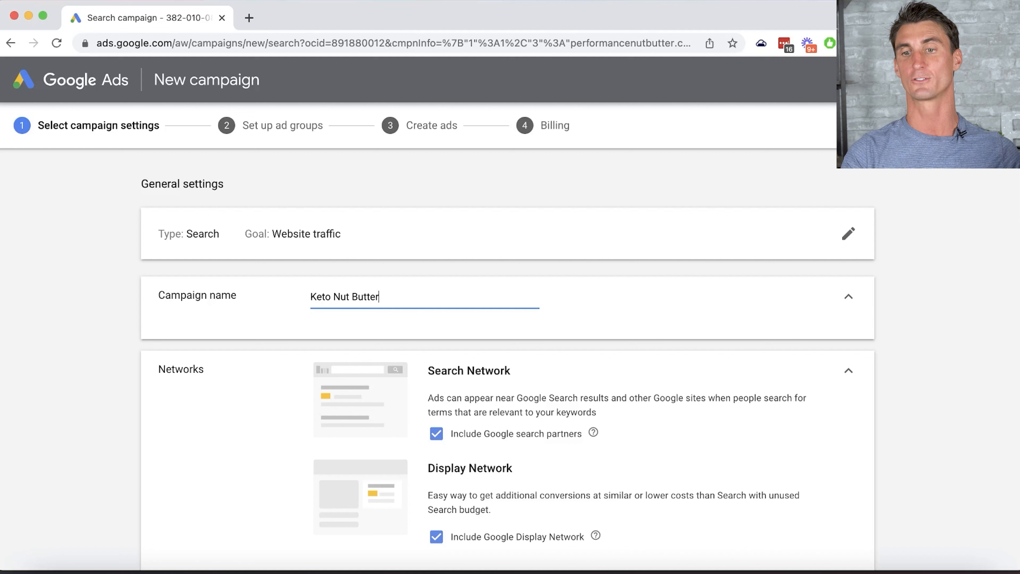
{"action": "scroll", "coordinate": [505, 305], "scroll_direction": "down", "scroll_amount": 5}
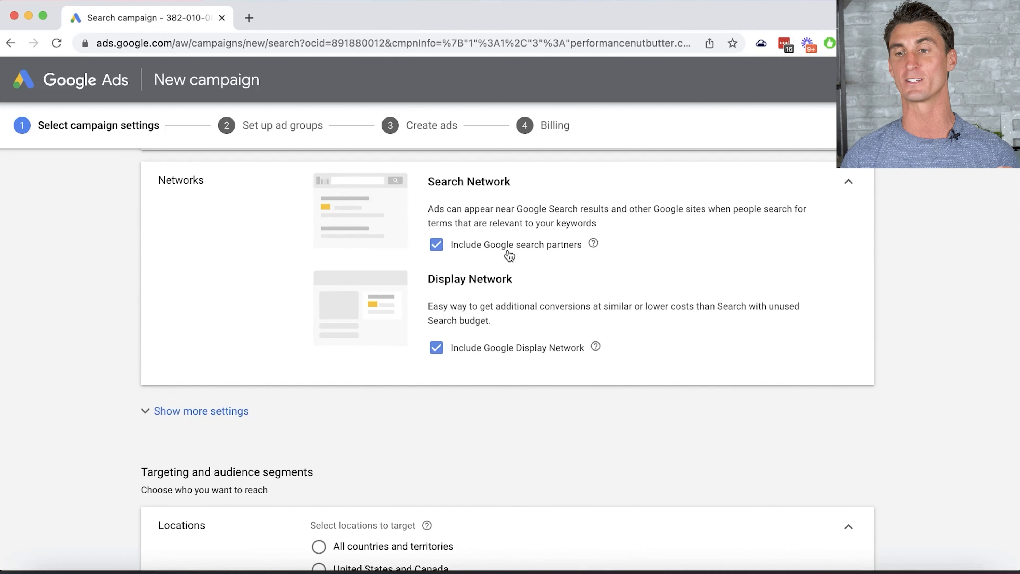
- Remove Google search partners and the Display Network, then reveal the extra settings
{"action": "left_click", "coordinate": [433, 250]}
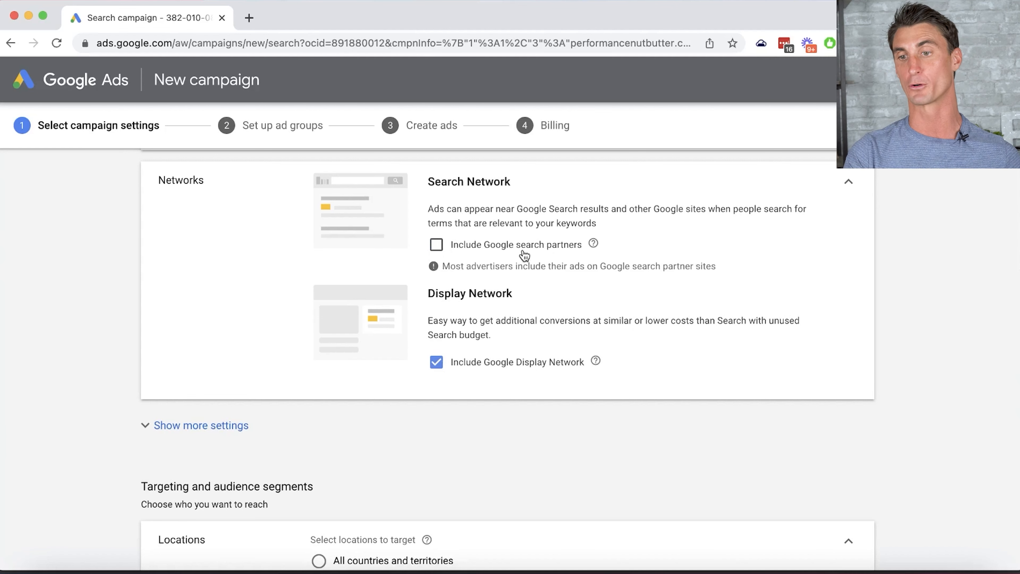
{"action": "left_click", "coordinate": [436, 362]}
{"action": "scroll", "coordinate": [913, 305], "scroll_direction": "down", "scroll_amount": 3}
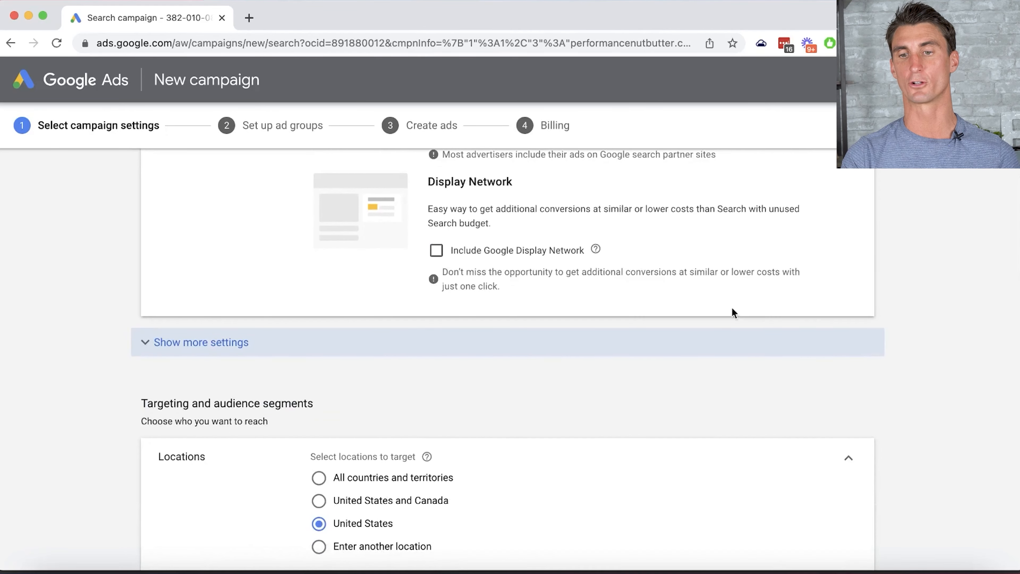
{"action": "left_click", "coordinate": [197, 349]}
{"action": "scroll", "coordinate": [325, 340], "scroll_direction": "down", "scroll_amount": 3}
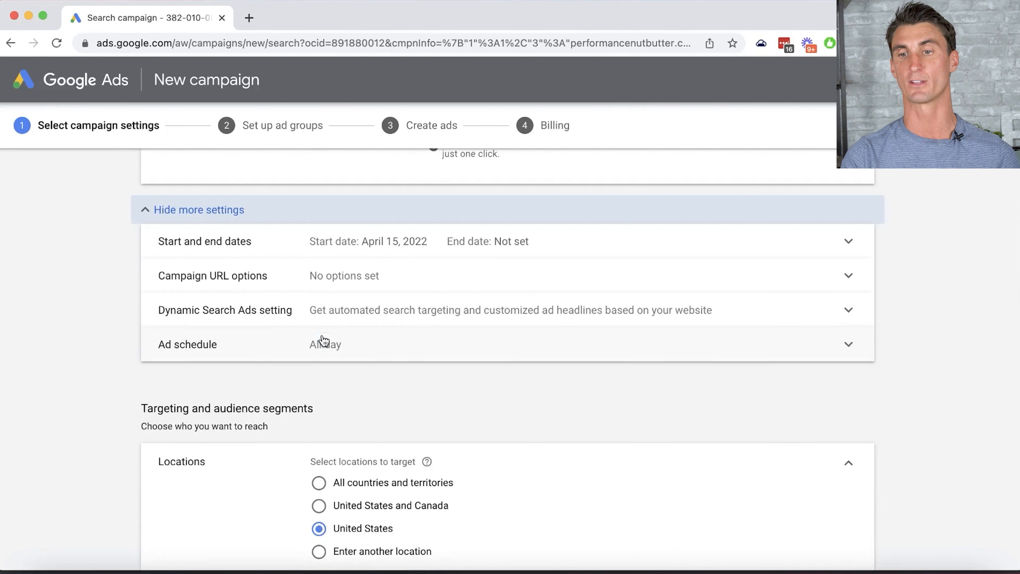
{"action": "scroll", "coordinate": [325, 341], "scroll_direction": "up", "scroll_amount": 2}
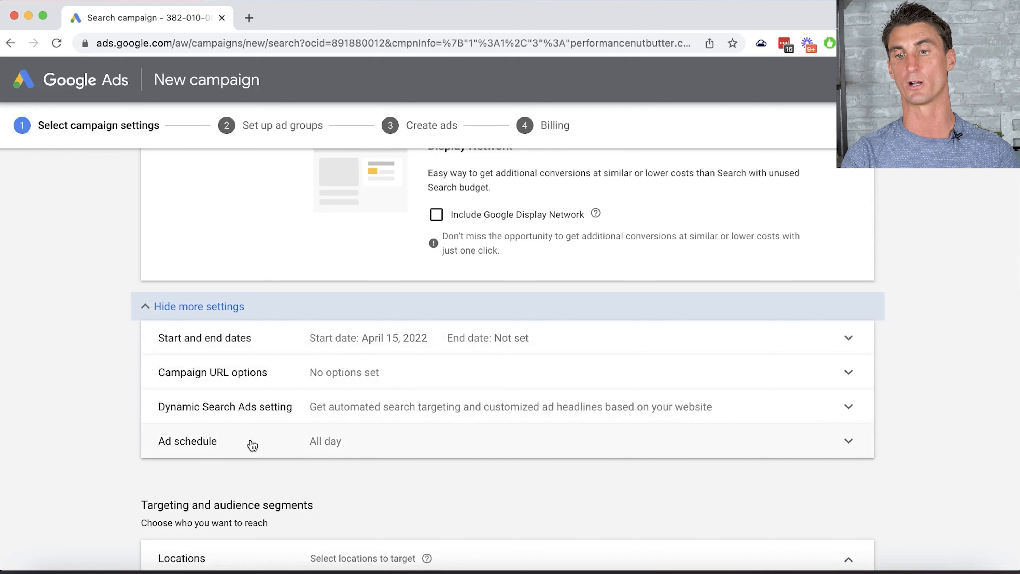
- Expand Ad schedule and set the start time to 09:00
{"action": "left_click", "coordinate": [246, 449]}
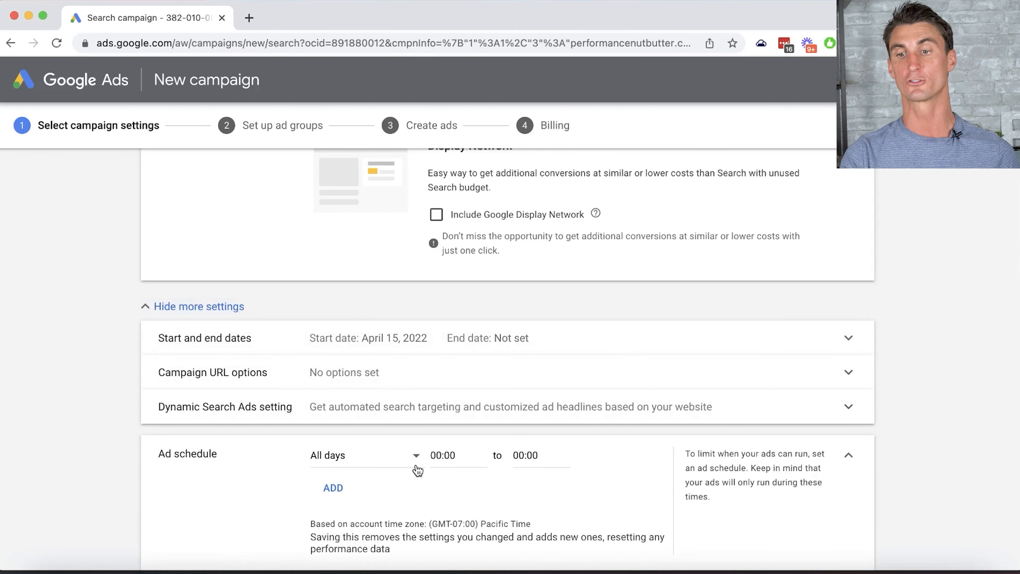
{"action": "scroll", "coordinate": [417, 470], "scroll_direction": "down", "scroll_amount": 2}
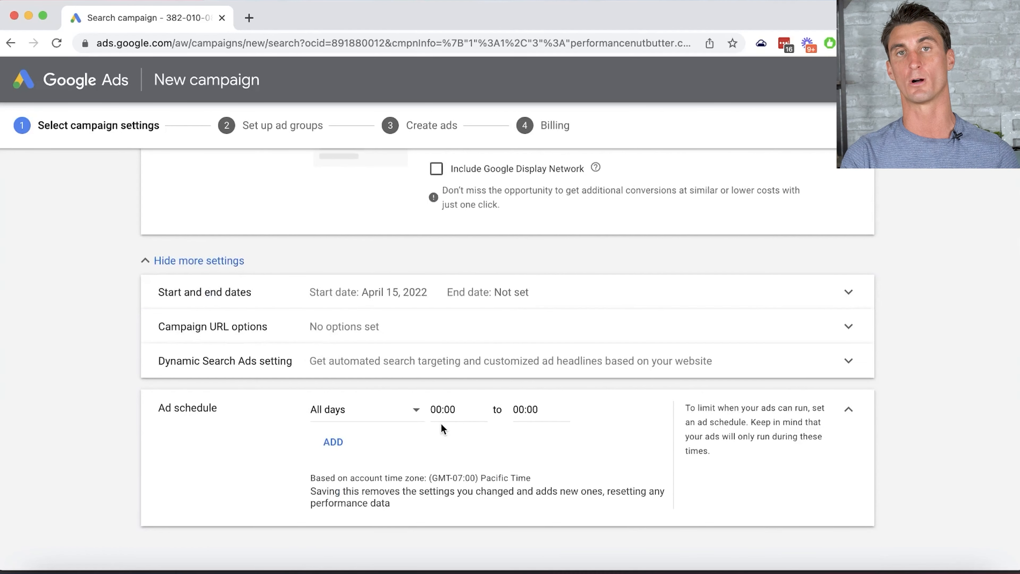
{"action": "left_click", "coordinate": [437, 409]}
{"action": "scroll", "coordinate": [469, 348], "scroll_direction": "down", "scroll_amount": 3}
{"action": "scroll", "coordinate": [470, 348], "scroll_direction": "down", "scroll_amount": 10}
{"action": "scroll", "coordinate": [470, 348], "scroll_direction": "down", "scroll_amount": 1}
{"action": "left_click", "coordinate": [462, 315]}
- Set the ad schedule end time to 17:00 for all days
{"action": "left_click", "coordinate": [522, 409]}
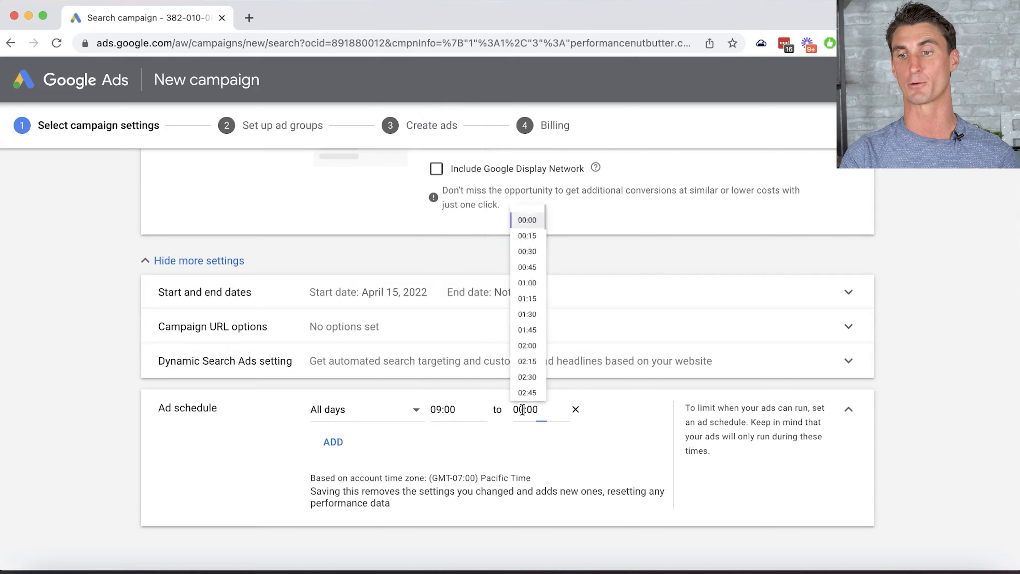
{"action": "scroll", "coordinate": [522, 408], "scroll_direction": "down", "scroll_amount": 10}
{"action": "scroll", "coordinate": [523, 404], "scroll_direction": "up", "scroll_amount": 12}
{"action": "scroll", "coordinate": [525, 407], "scroll_direction": "down", "scroll_amount": 3}
{"action": "scroll", "coordinate": [525, 409], "scroll_direction": "down", "scroll_amount": 20}
{"action": "scroll", "coordinate": [527, 410], "scroll_direction": "down", "scroll_amount": 6}
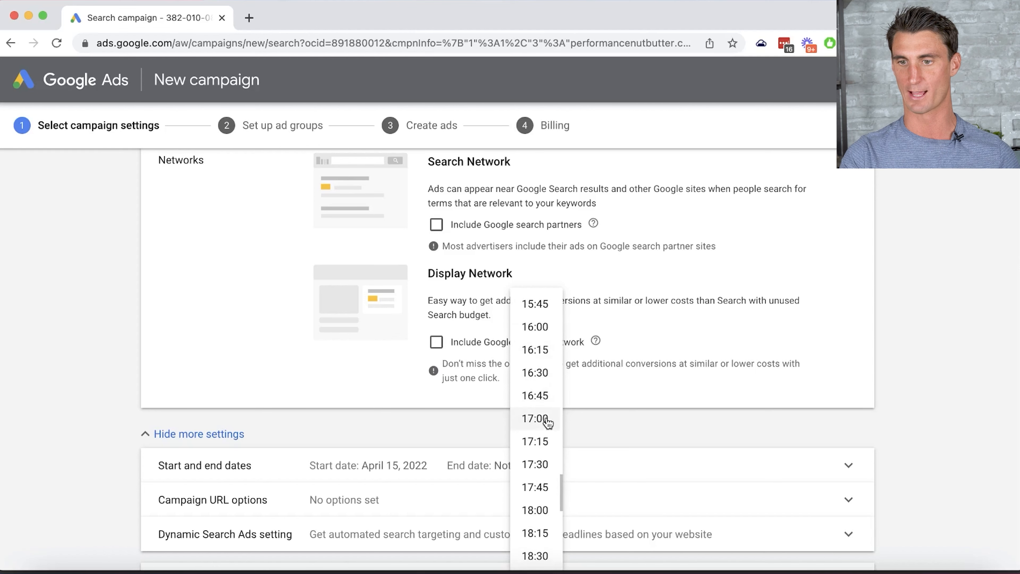
{"action": "left_click", "coordinate": [539, 419]}
{"action": "left_click", "coordinate": [951, 387]}
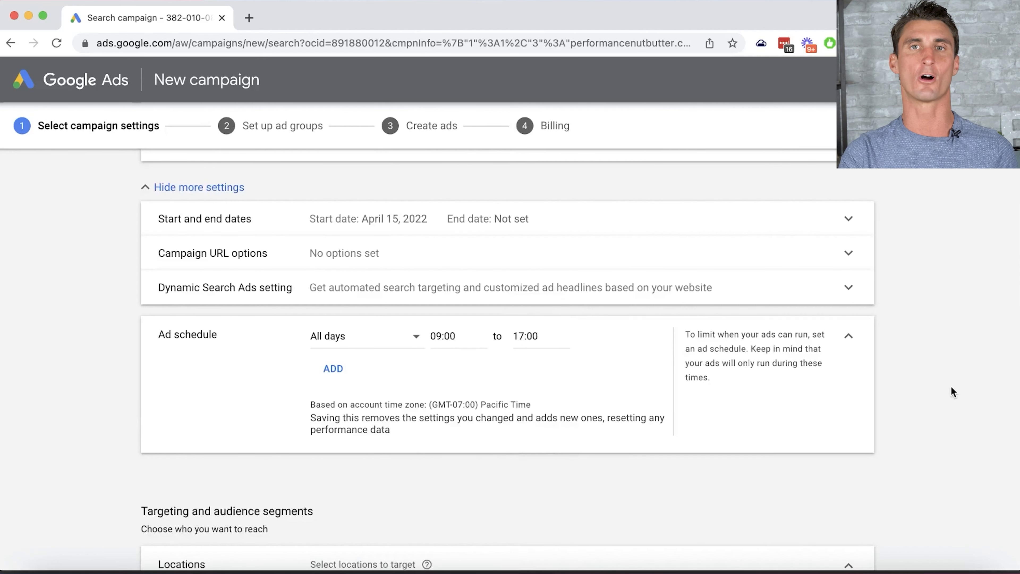
- Change Locations targeting from United States to 'Enter another location'
{"action": "scroll", "coordinate": [952, 388], "scroll_direction": "down", "scroll_amount": 3}
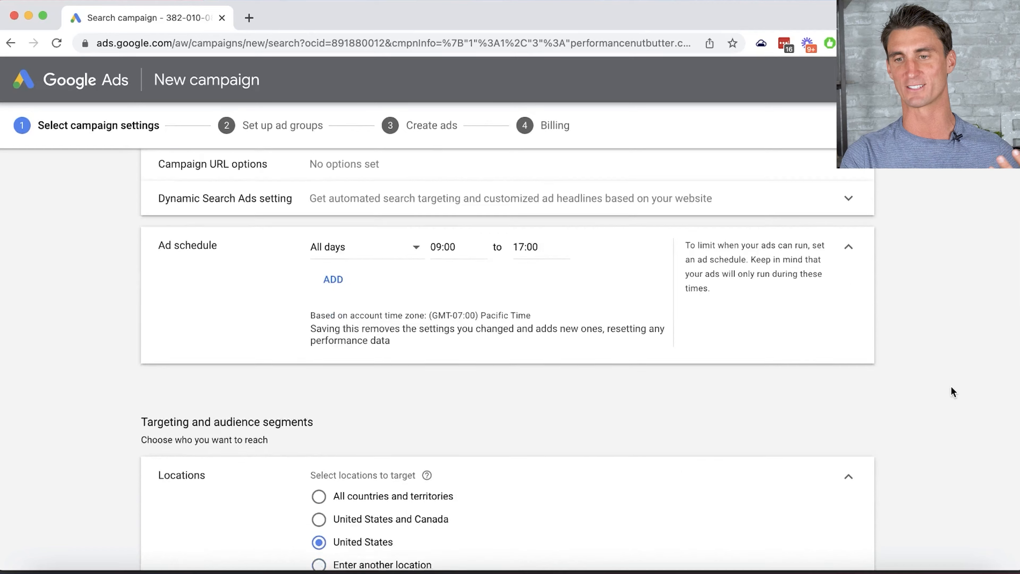
{"action": "scroll", "coordinate": [884, 420], "scroll_direction": "down", "scroll_amount": 2}
{"action": "scroll", "coordinate": [884, 419], "scroll_direction": "down", "scroll_amount": 4}
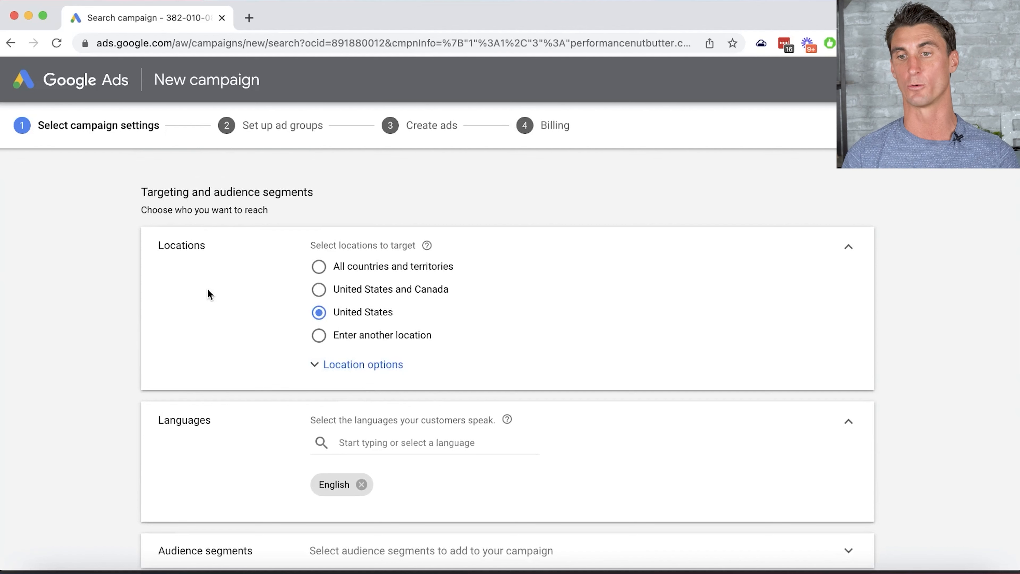
{"action": "left_click", "coordinate": [319, 267]}
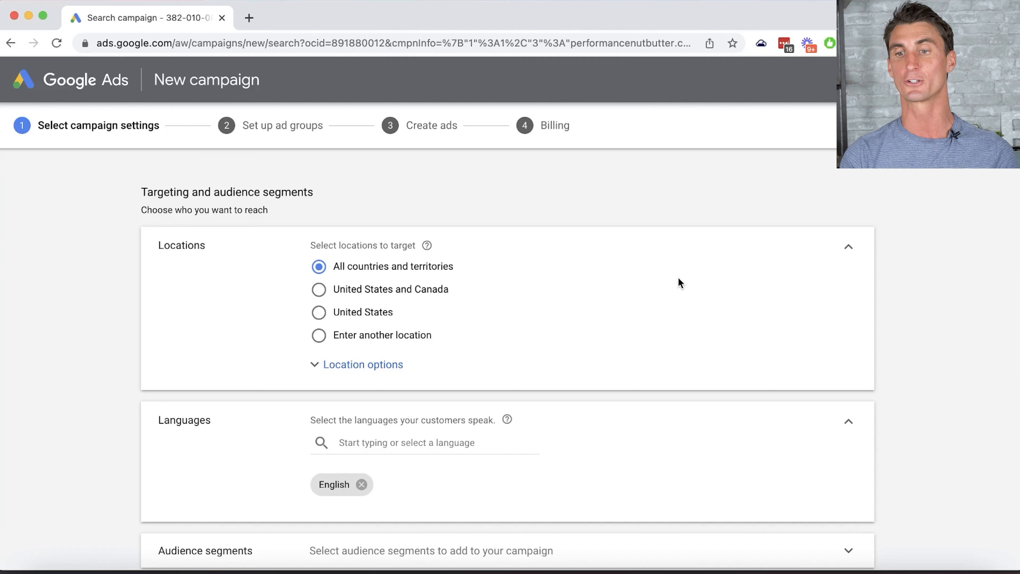
{"action": "left_click", "coordinate": [320, 313]}
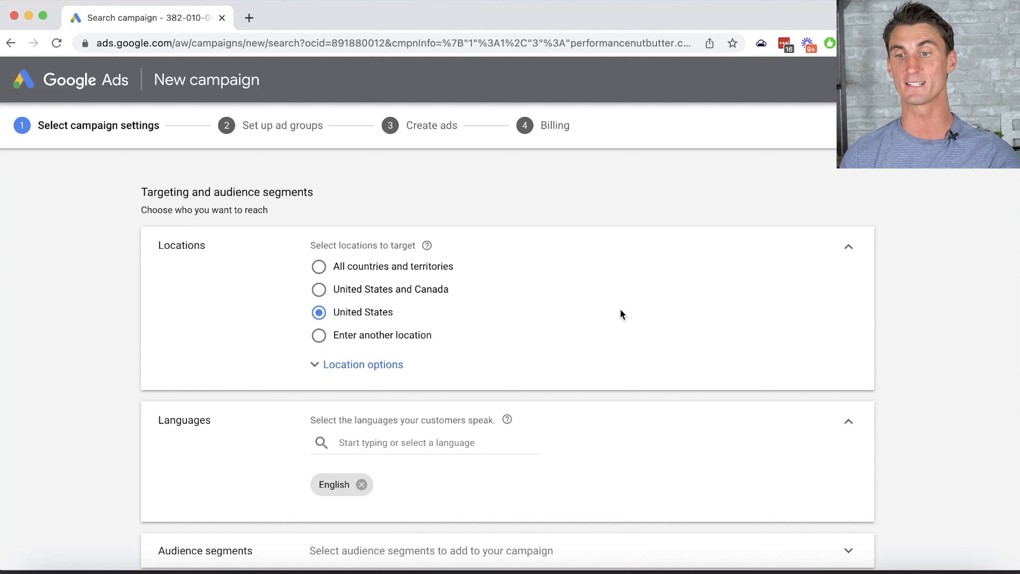
{"action": "left_click", "coordinate": [319, 336]}
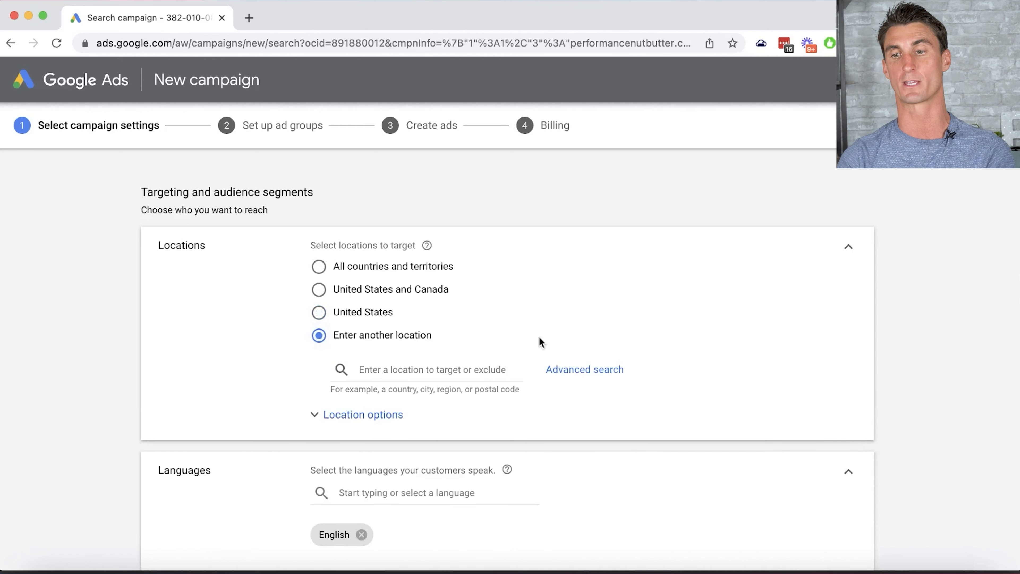
- Search 'Los an' and target the city of Los Angeles, California
{"action": "left_click", "coordinate": [431, 364]}
{"action": "type", "text": "Los an"}
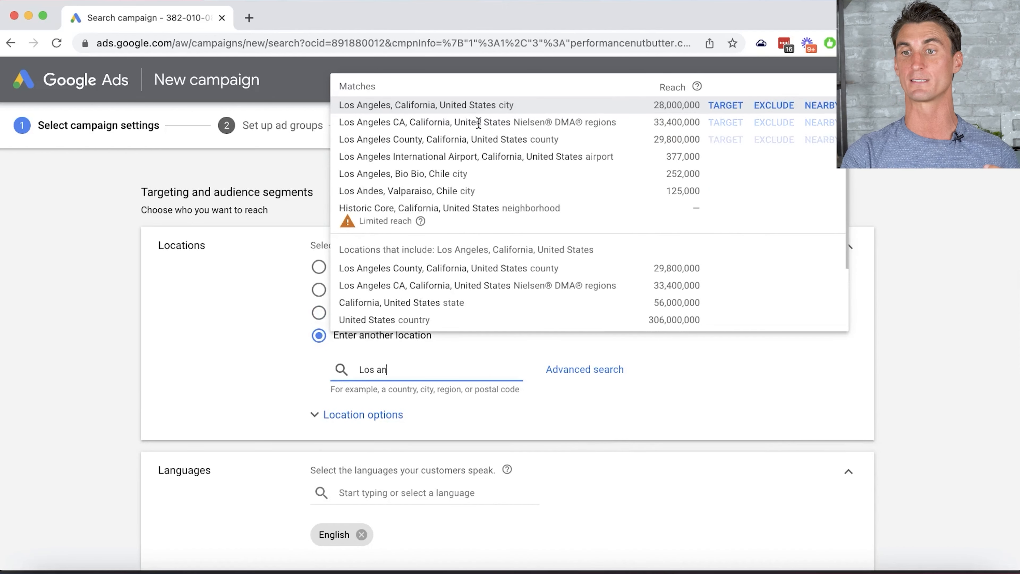
{"action": "left_click", "coordinate": [444, 104]}
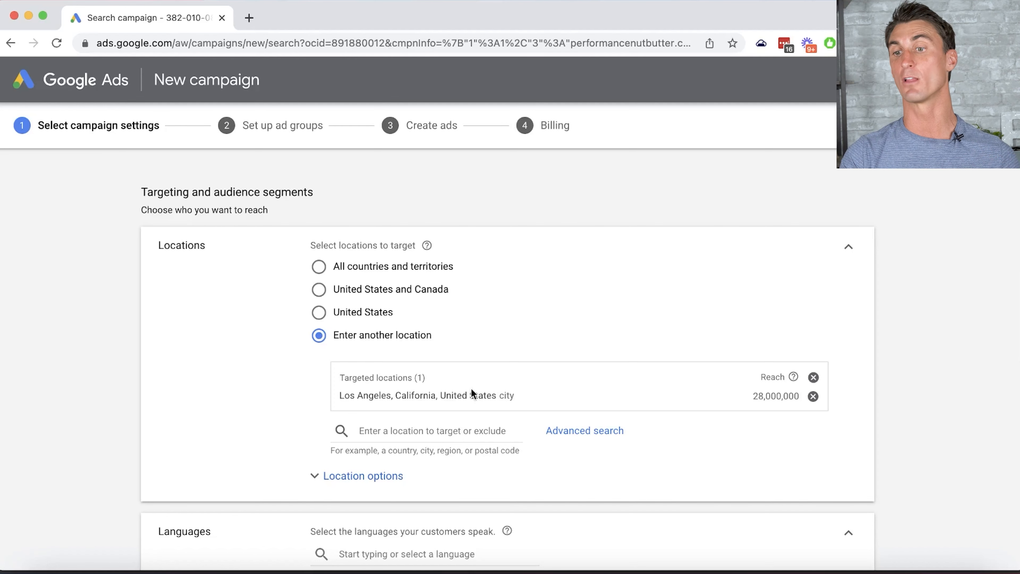
- Search 'santa moni' and exclude Santa Monica, then expand Location options
{"action": "left_click", "coordinate": [439, 424]}
{"action": "type", "text": "sa"}
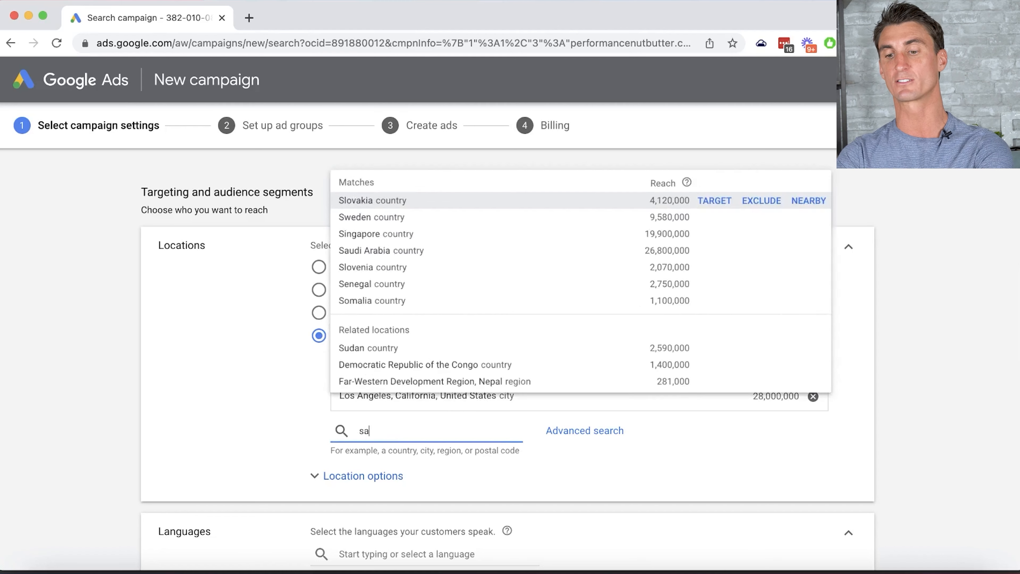
{"action": "type", "text": "nta moni"}
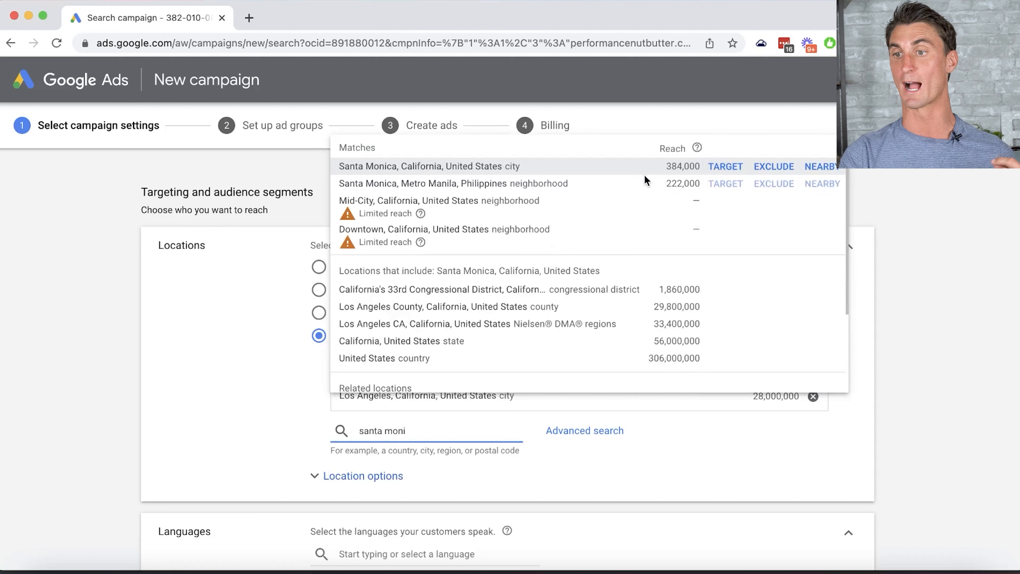
{"action": "left_click", "coordinate": [773, 166]}
{"action": "scroll", "coordinate": [810, 295], "scroll_direction": "down", "scroll_amount": 3}
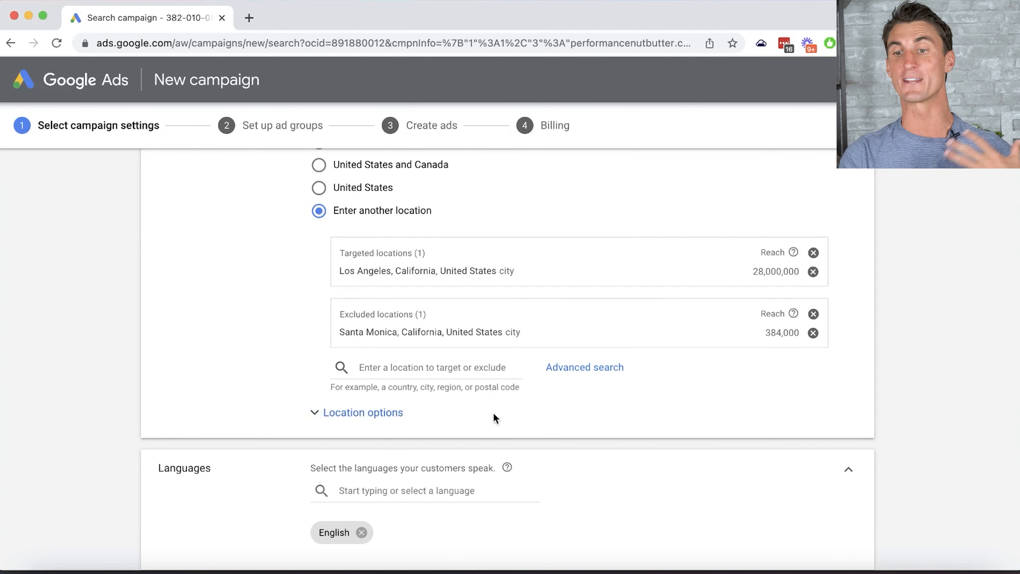
{"action": "left_click", "coordinate": [394, 414]}
- Set location targeting to Presence: people in the targeted locations
{"action": "scroll", "coordinate": [521, 426], "scroll_direction": "down", "scroll_amount": 2}
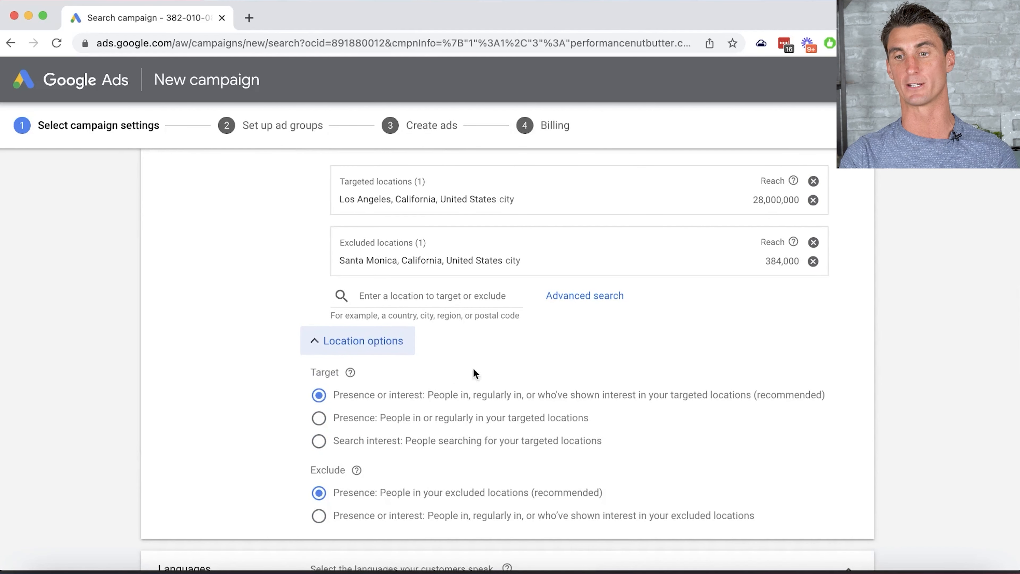
{"action": "left_click", "coordinate": [319, 418]}
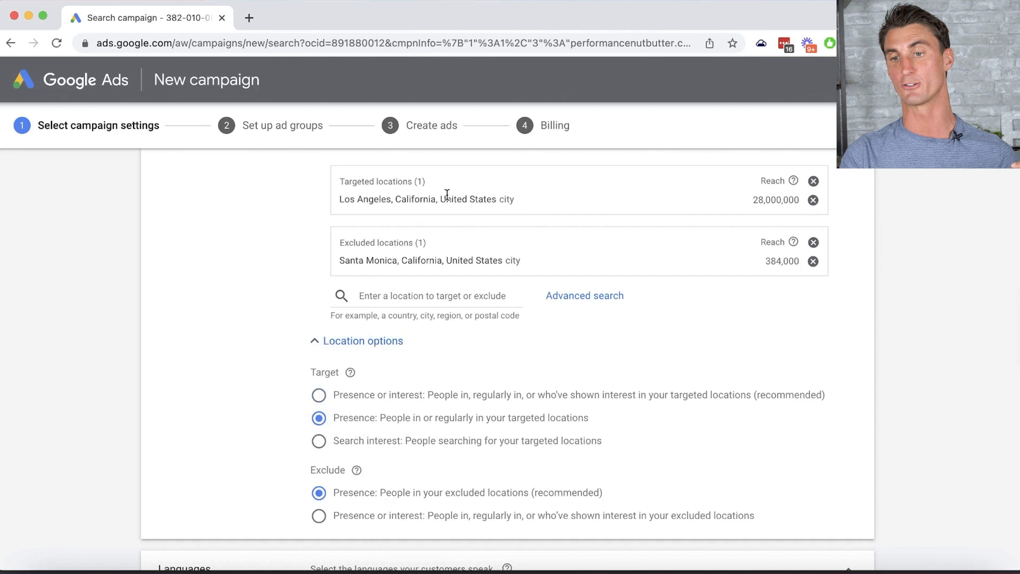
{"action": "scroll", "coordinate": [414, 403], "scroll_direction": "down", "scroll_amount": 10}
- Add Spanish alongside English as a campaign language
{"action": "left_click", "coordinate": [354, 239]}
{"action": "type", "text": "spanis"}
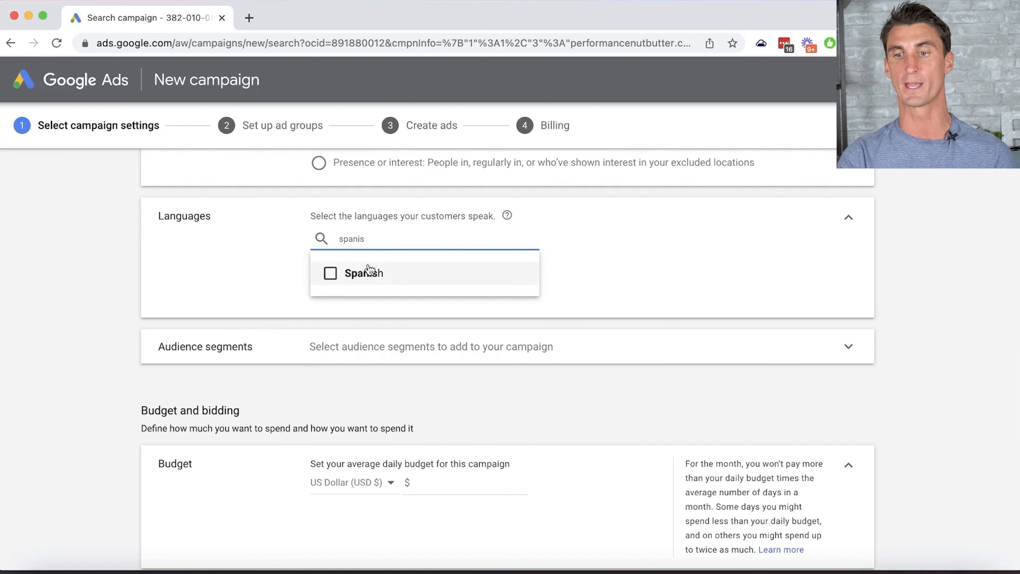
{"action": "left_click", "coordinate": [339, 277]}
{"action": "left_click", "coordinate": [540, 305]}
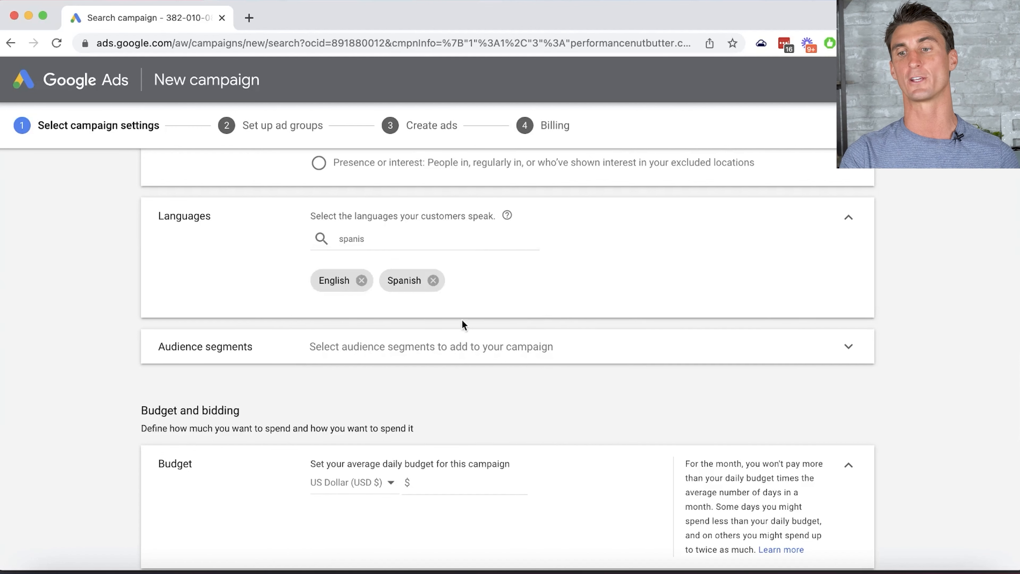
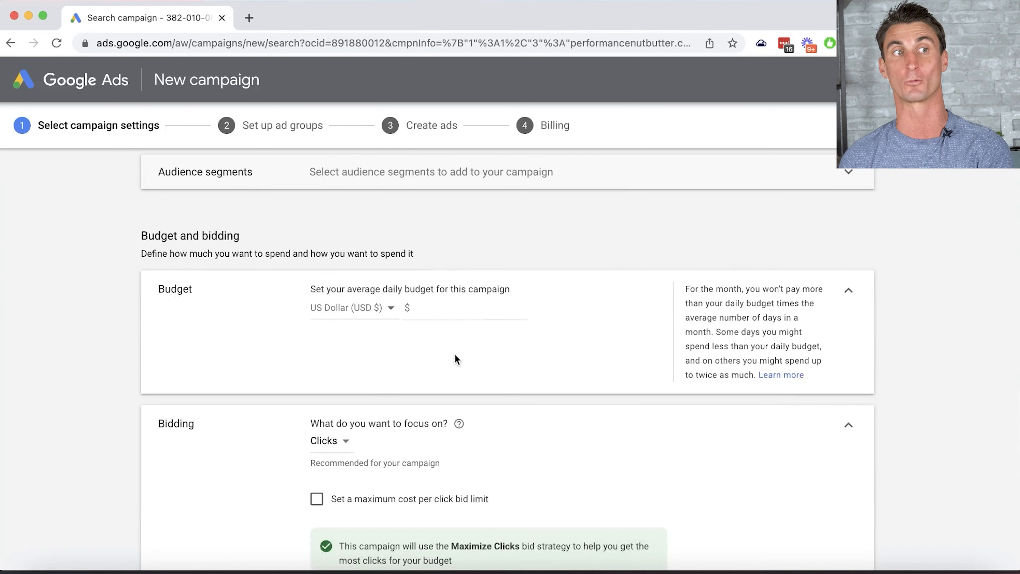
- Enter 20 as the campaign's average daily budget, making it $20.00
{"action": "left_click", "coordinate": [458, 309]}
{"action": "type", "text": "20"}
{"action": "left_click", "coordinate": [551, 246]}
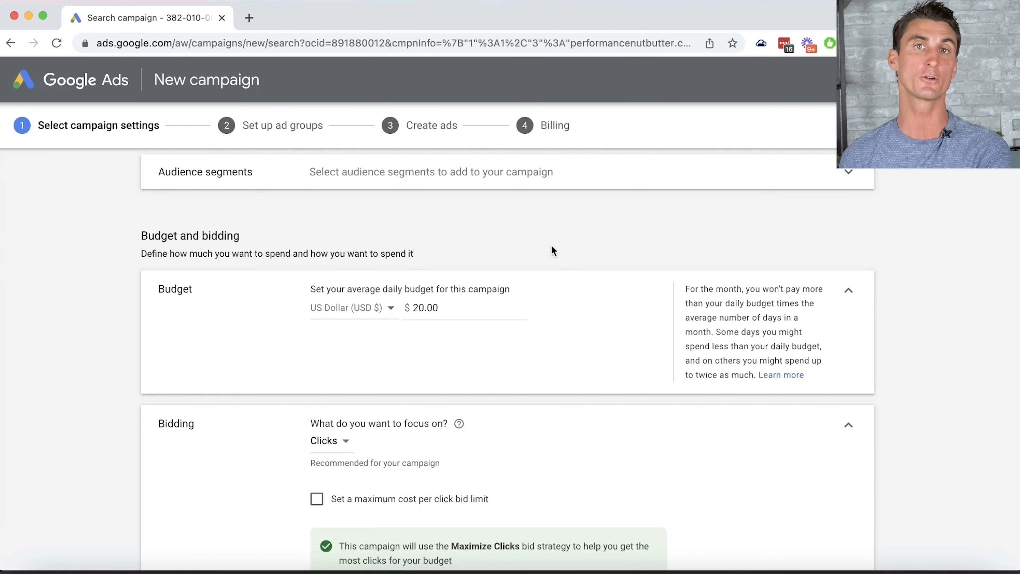
{"action": "scroll", "coordinate": [552, 250], "scroll_direction": "down", "scroll_amount": 3}
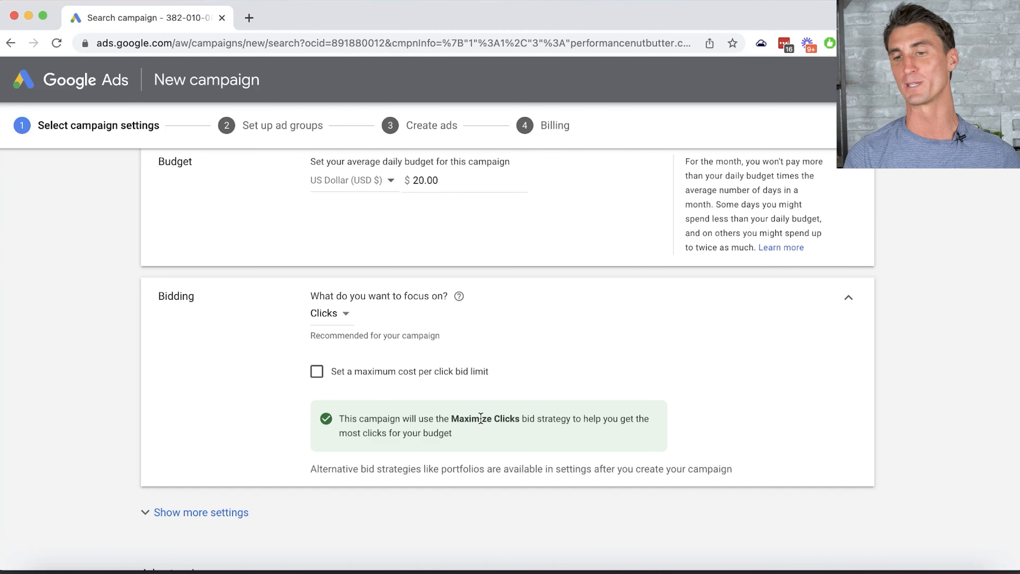
- Turn on a maximum cost-per-click bid limit of $2.50
{"action": "left_click", "coordinate": [316, 372]}
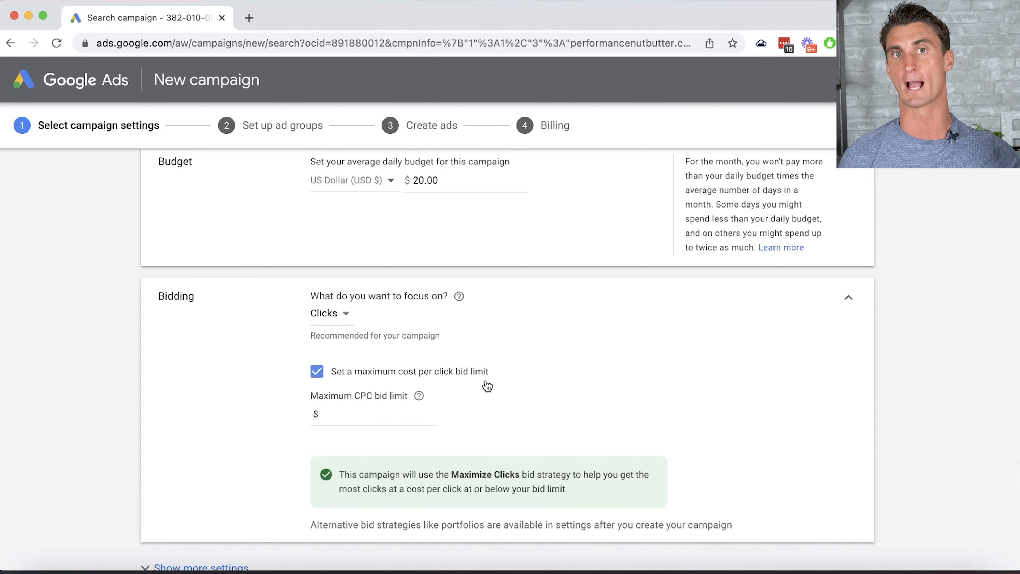
{"action": "left_click", "coordinate": [352, 411]}
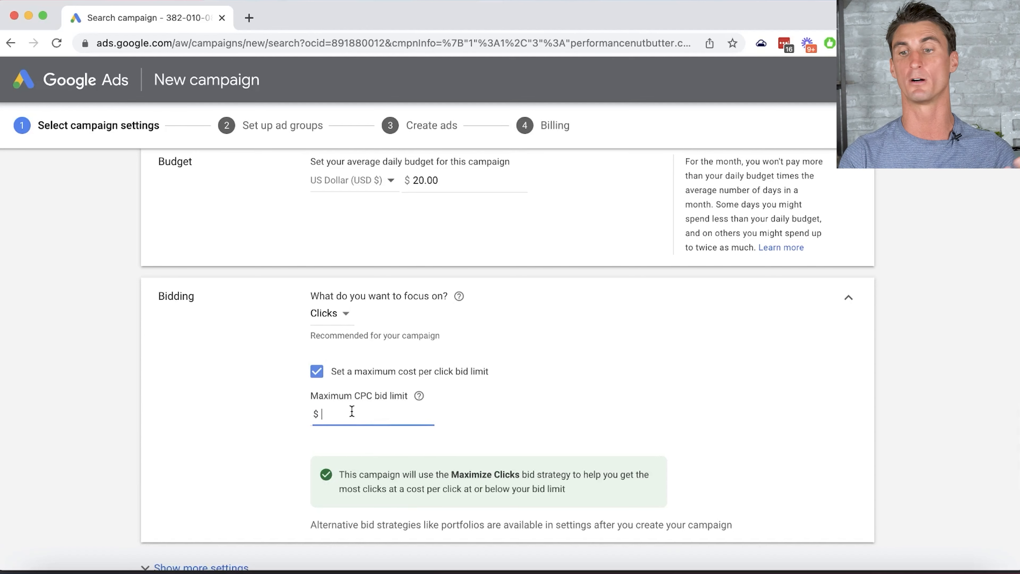
{"action": "type", "text": "2.5"}
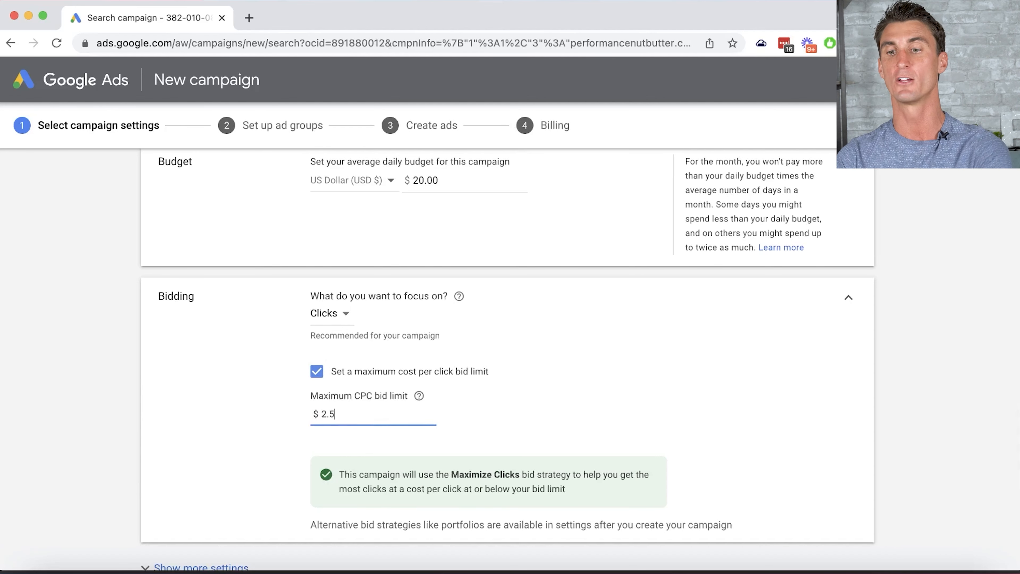
{"action": "left_click", "coordinate": [643, 364]}
- Save the campaign settings and continue to ad group setup
{"action": "scroll", "coordinate": [900, 506], "scroll_direction": "down", "scroll_amount": 10}
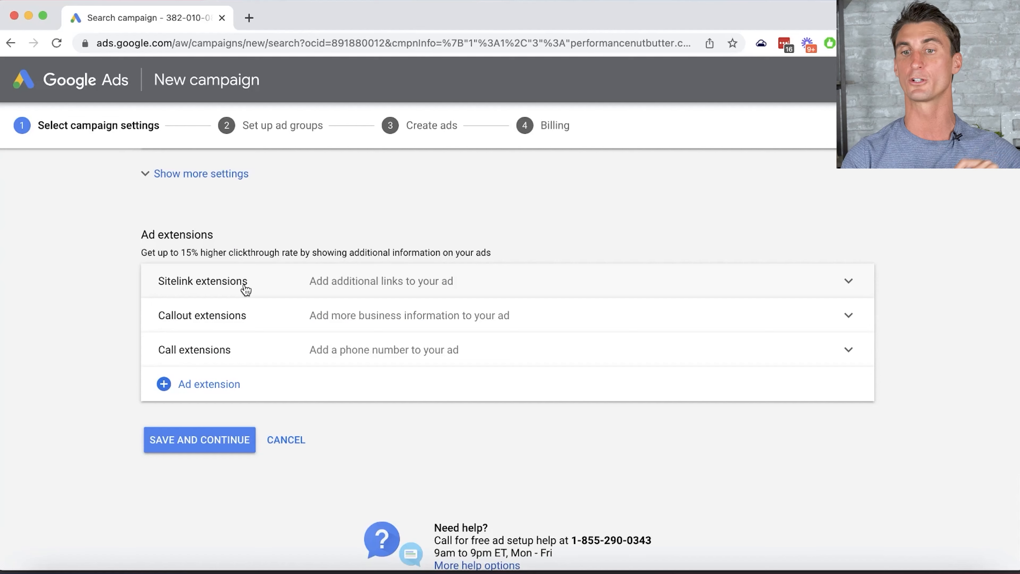
{"action": "scroll", "coordinate": [918, 327], "scroll_direction": "down", "scroll_amount": 1}
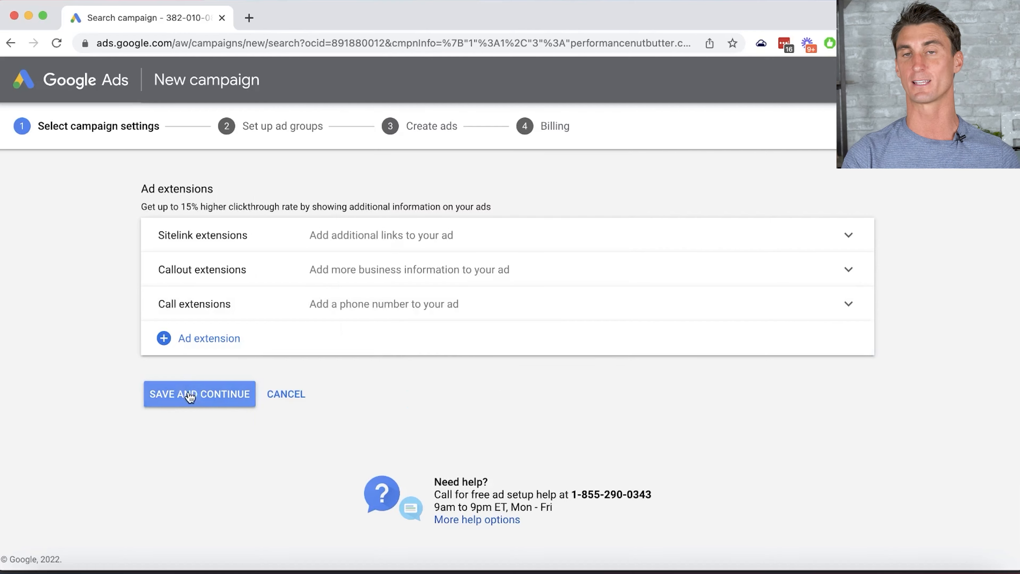
{"action": "left_click", "coordinate": [190, 394]}
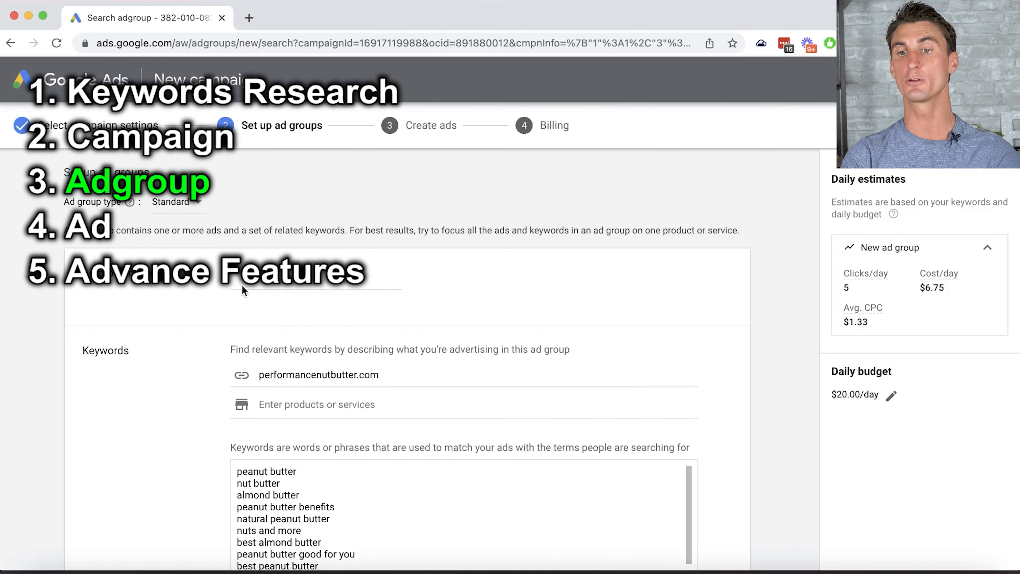
- Enter 'Keto Nut Butter' as the ad group name and review the suggested keywords
{"action": "left_click", "coordinate": [251, 289]}
{"action": "type", "text": "Keto Nut Butter"}
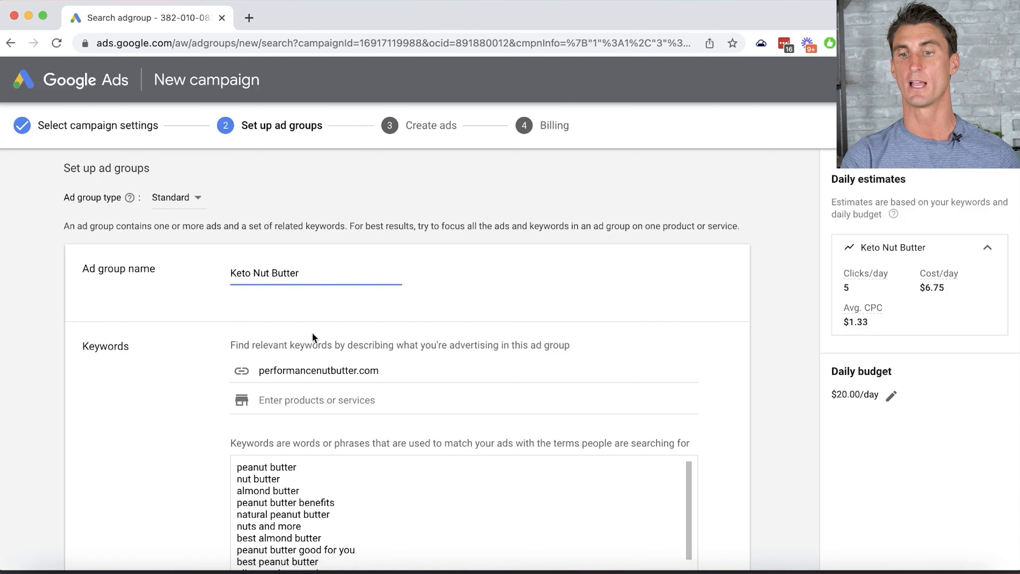
{"action": "scroll", "coordinate": [312, 276], "scroll_direction": "down", "scroll_amount": 3}
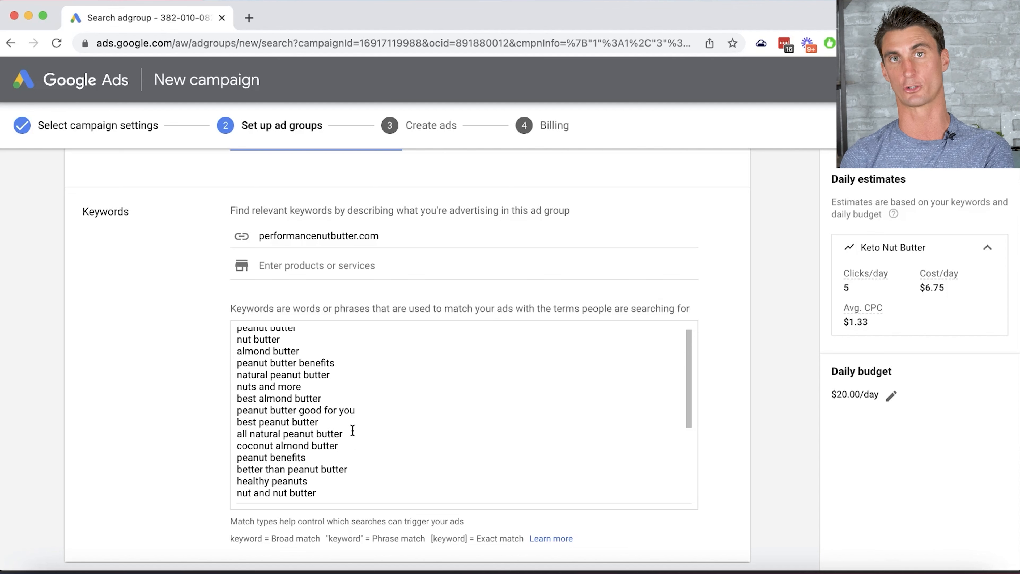
- Replace the suggested keywords with Keto Nut Butter, "Keto Nut Butter" and [Keto Nut Butter]
{"action": "key", "text": "ctrl+a"}
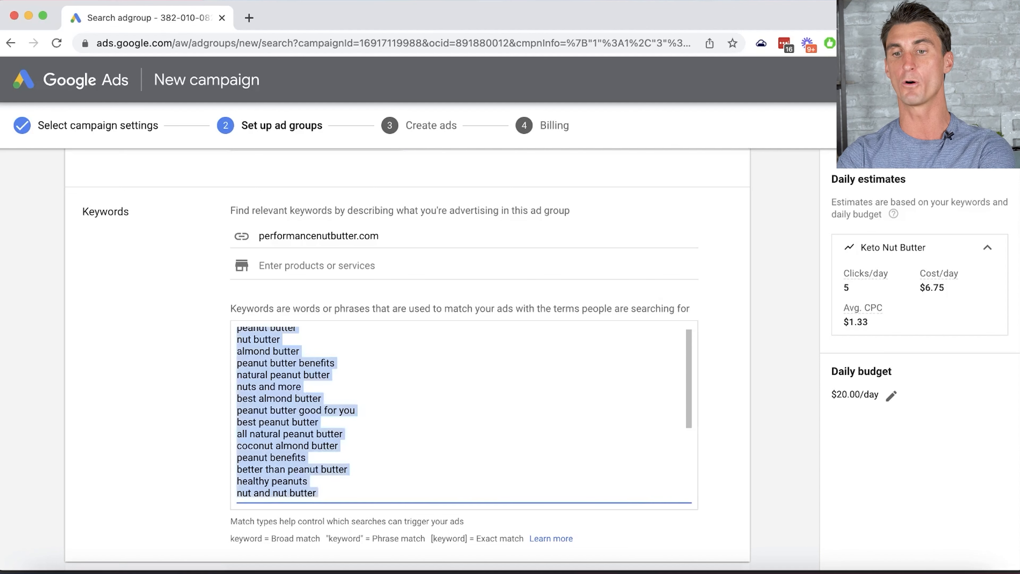
{"action": "key", "text": "BackSpace"}
{"action": "type", "text": "Ke"}
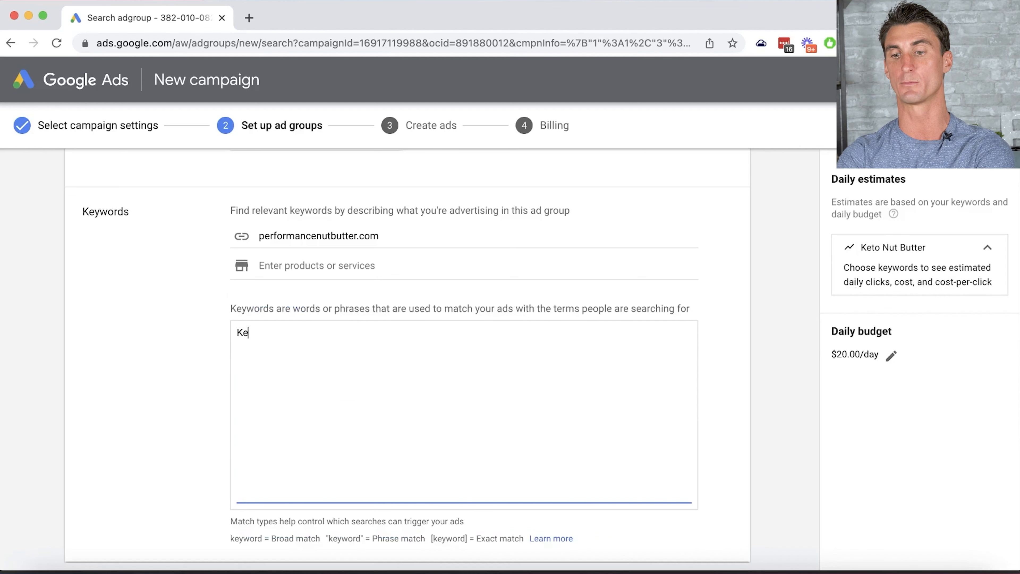
{"action": "type", "text": "to Nut Butter"}
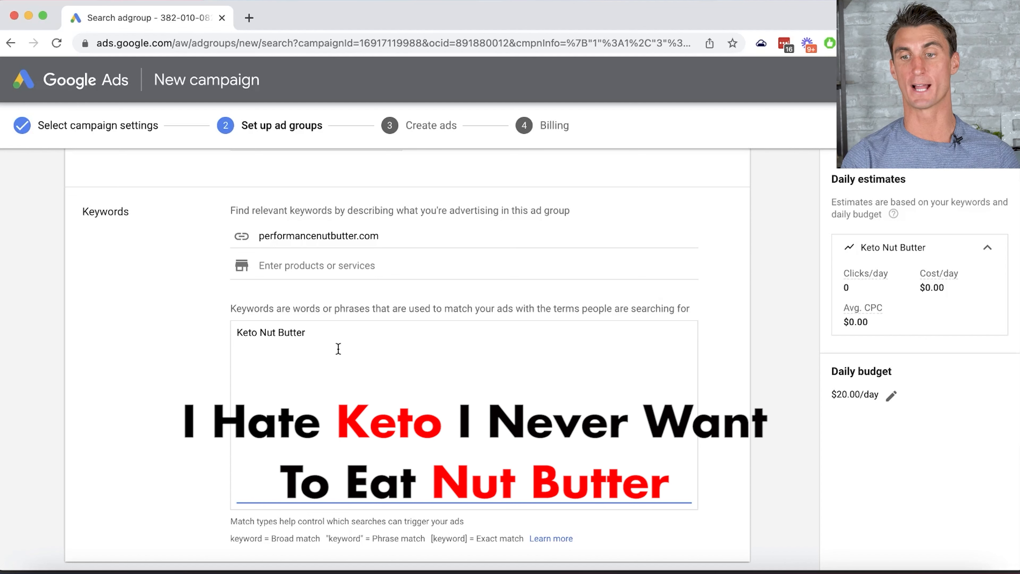
{"action": "key", "text": "Return"}
{"action": "type", "text": "\"Keto Nu"}
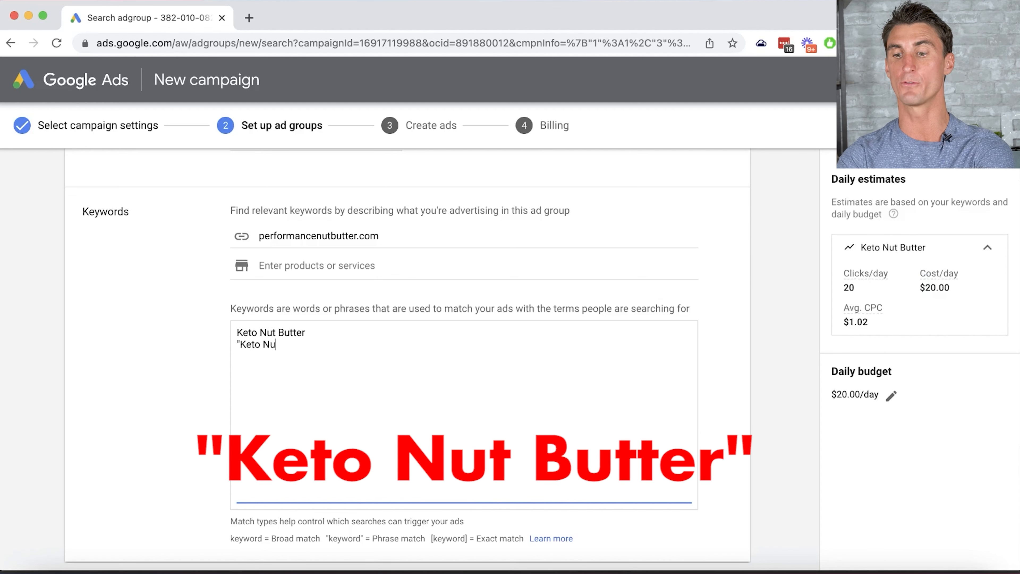
{"action": "type", "text": "t Butter\""}
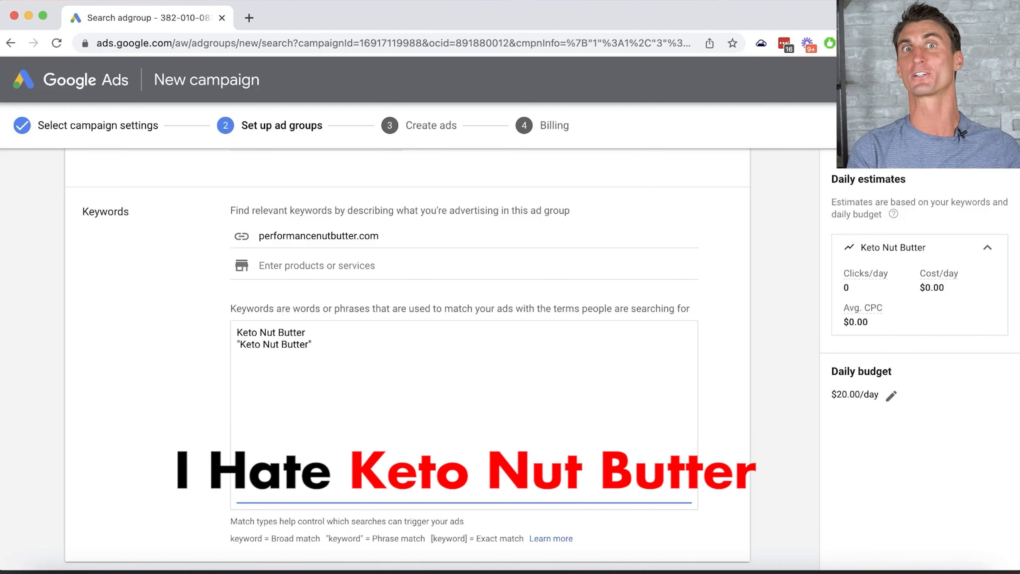
{"action": "key", "text": "Return"}
{"action": "type", "text": "[Keto "}
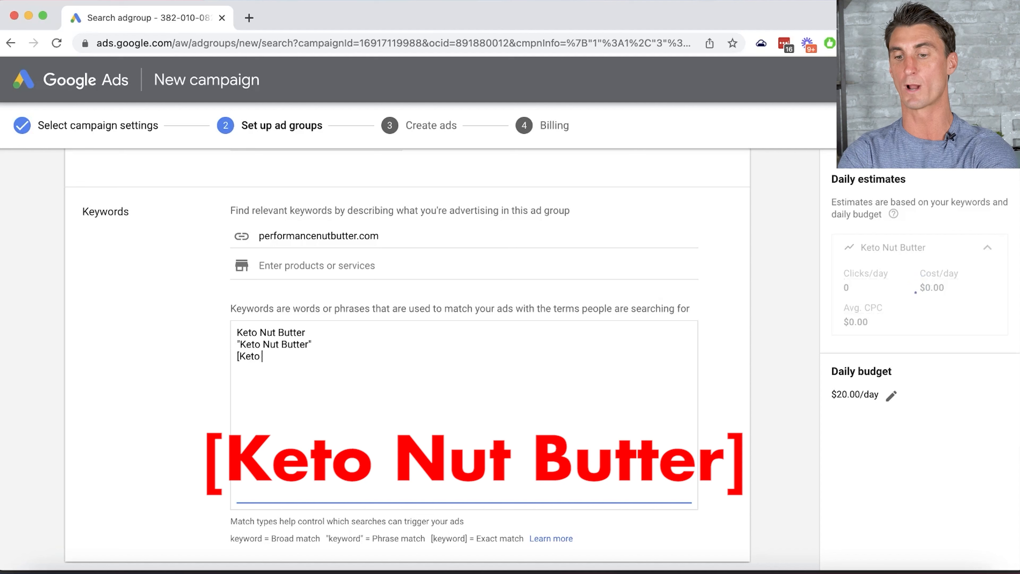
{"action": "type", "text": "Nut Butter]"}
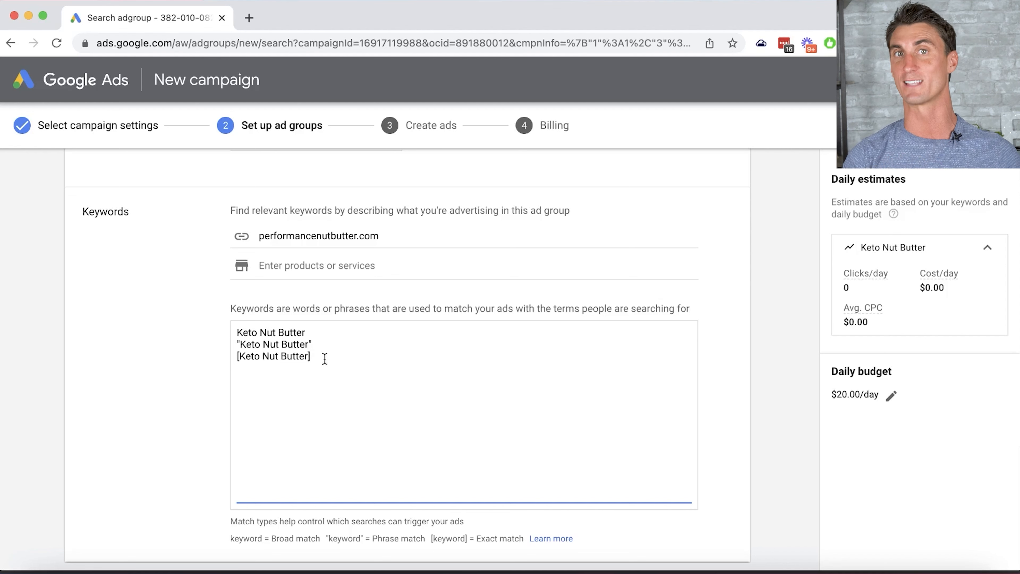
{"action": "scroll", "coordinate": [412, 369], "scroll_direction": "down", "scroll_amount": 5}
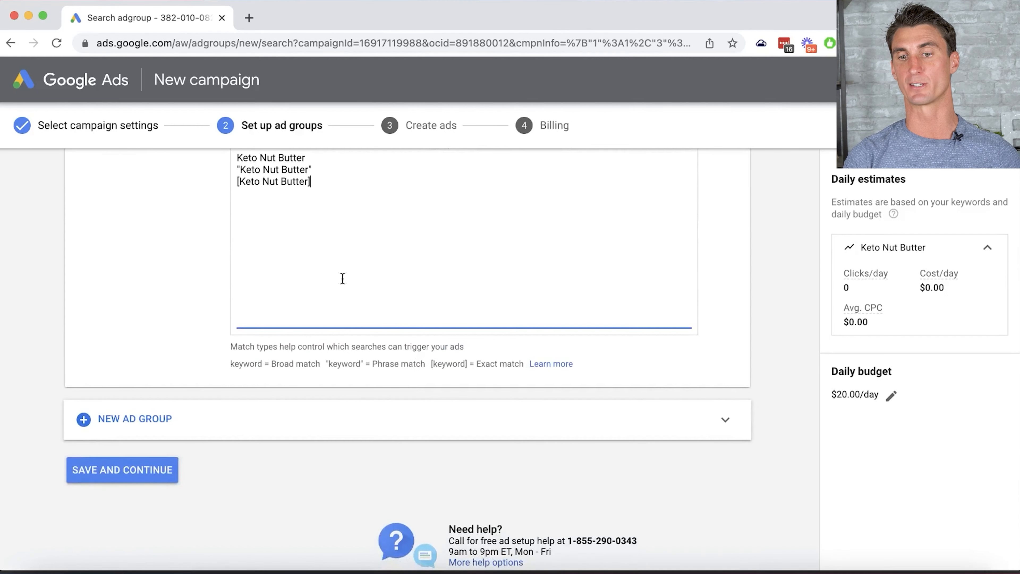
- Save the ad group and move on to the ad creation step
{"action": "left_click", "coordinate": [132, 481]}
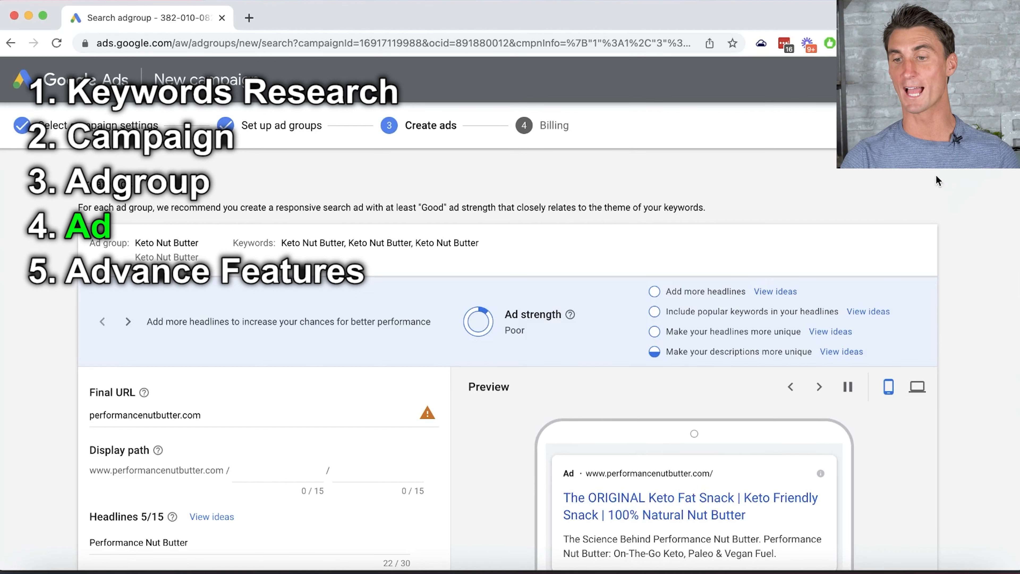
{"action": "scroll", "coordinate": [936, 175], "scroll_direction": "down", "scroll_amount": 3}
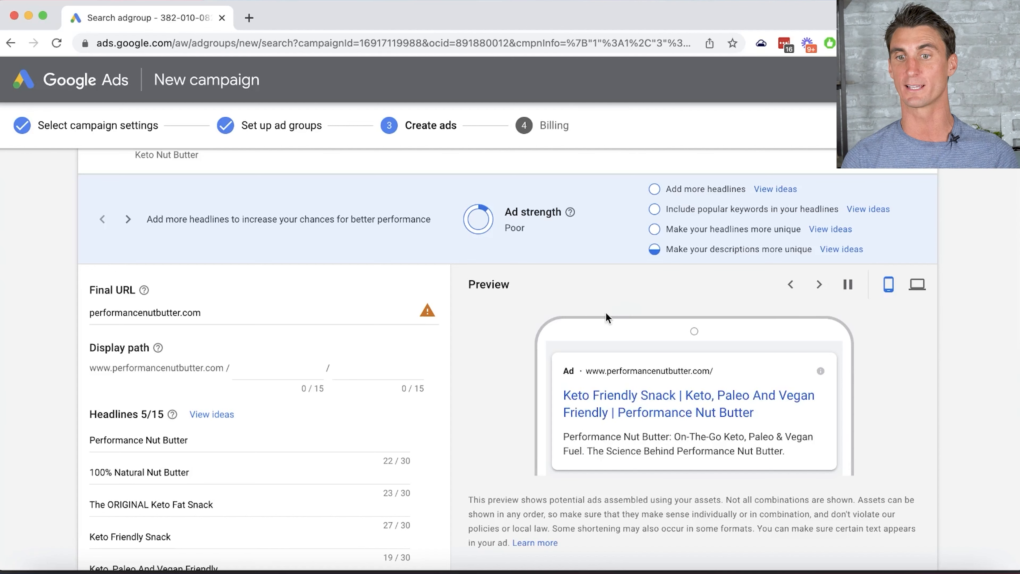
{"action": "scroll", "coordinate": [605, 312], "scroll_direction": "down", "scroll_amount": 1}
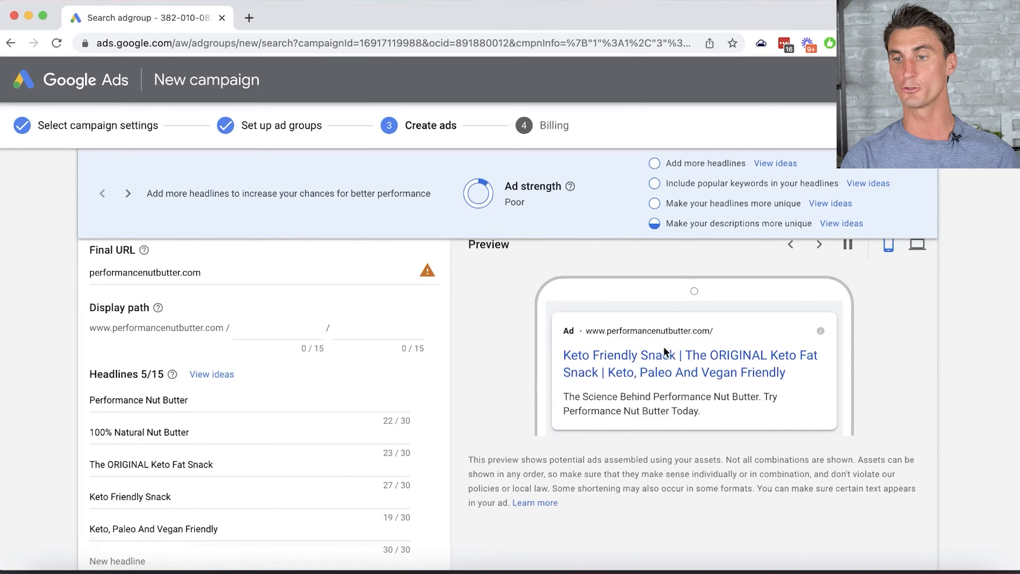
{"action": "scroll", "coordinate": [643, 365], "scroll_direction": "up", "scroll_amount": 1}
{"action": "scroll", "coordinate": [643, 370], "scroll_direction": "up", "scroll_amount": 1}
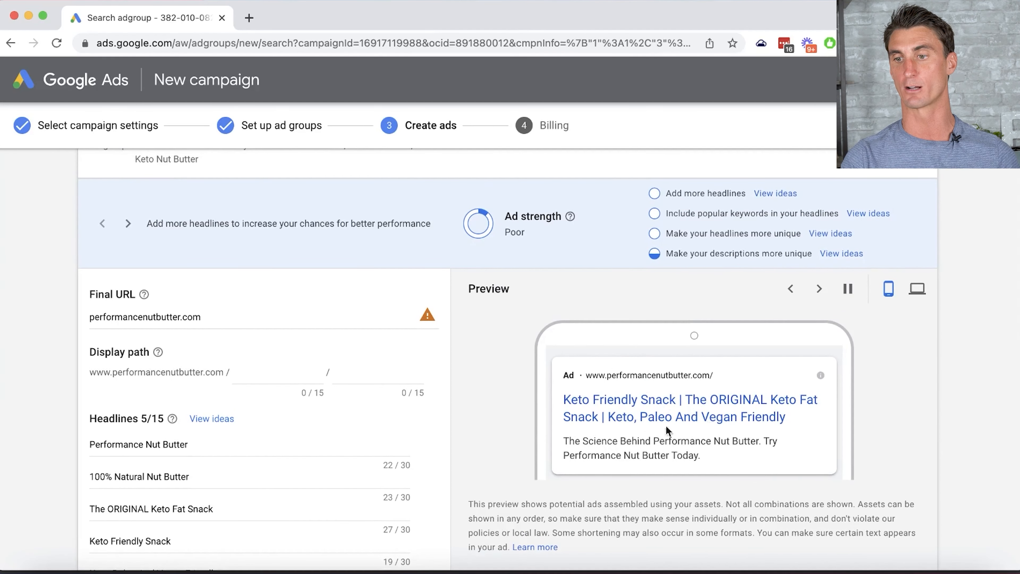
{"action": "left_click", "coordinate": [917, 289]}
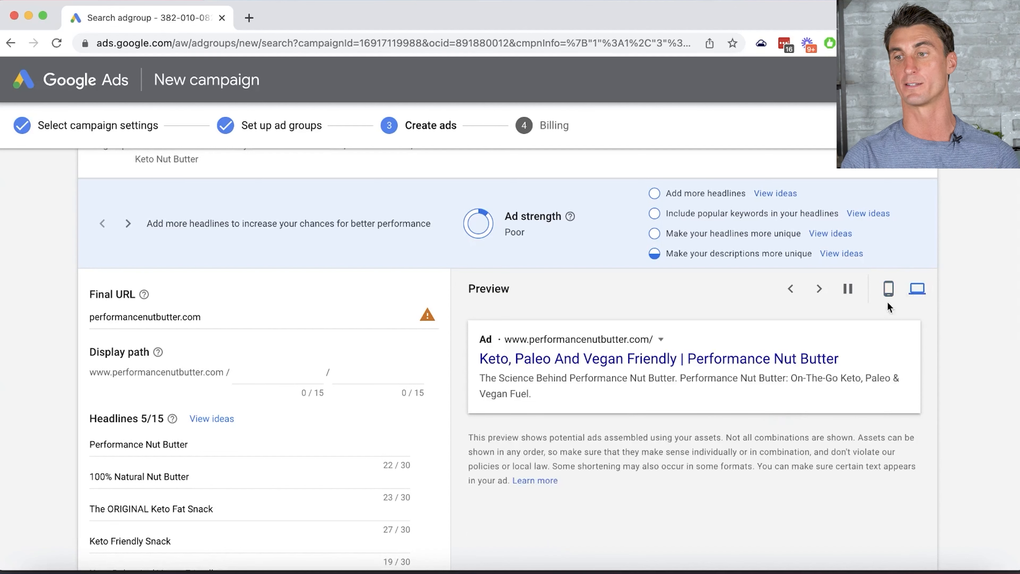
{"action": "left_click", "coordinate": [888, 289]}
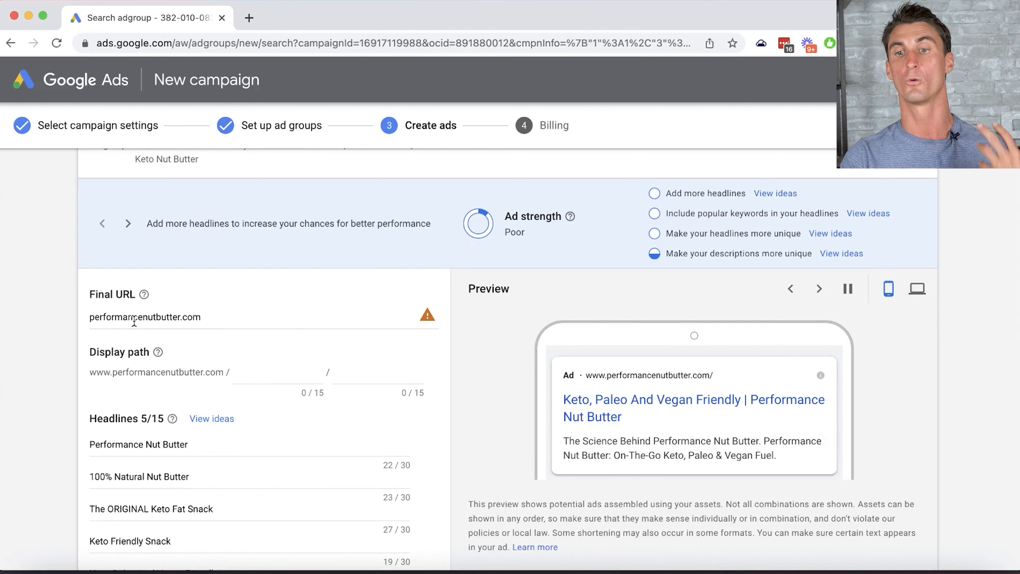
{"action": "triple_click", "coordinate": [164, 322]}
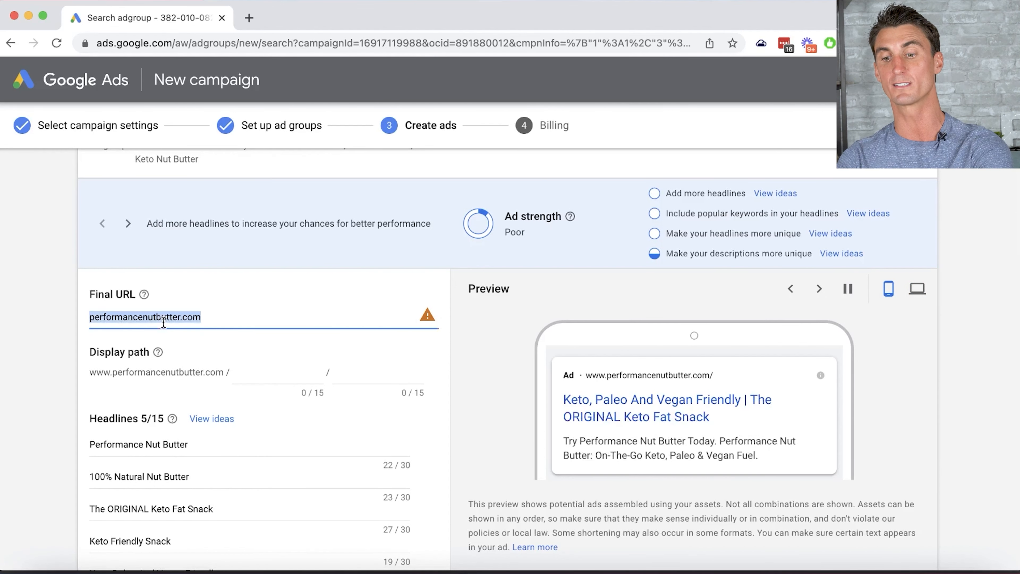
{"action": "type", "text": "https://performancenutbutter.com/"}
{"action": "scroll", "coordinate": [524, 381], "scroll_direction": "down", "scroll_amount": 4}
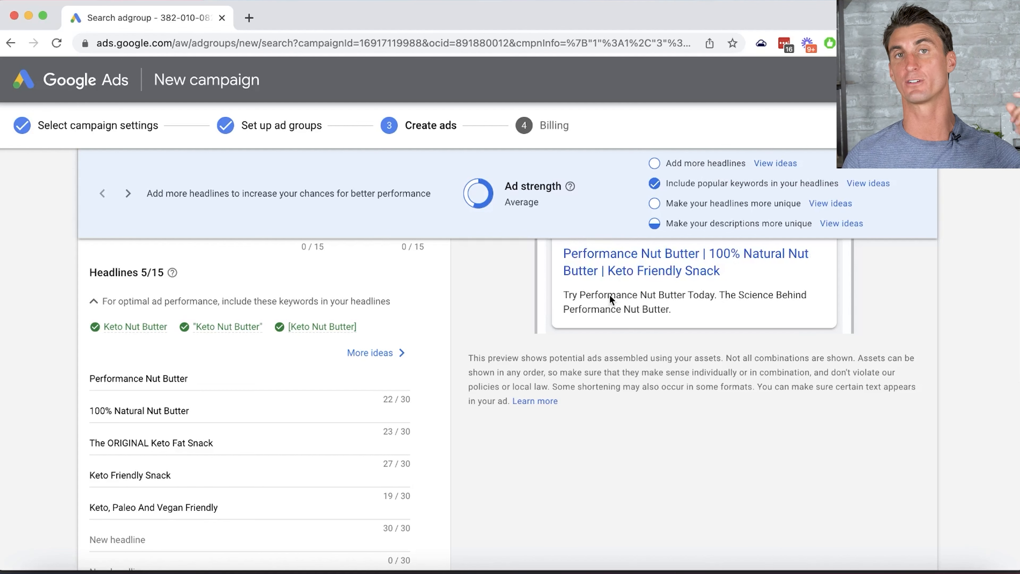
- Change headlines to '#1 Best Keto Nut Butter Ever' and '100% Made in The USA'
{"action": "left_click", "coordinate": [151, 378]}
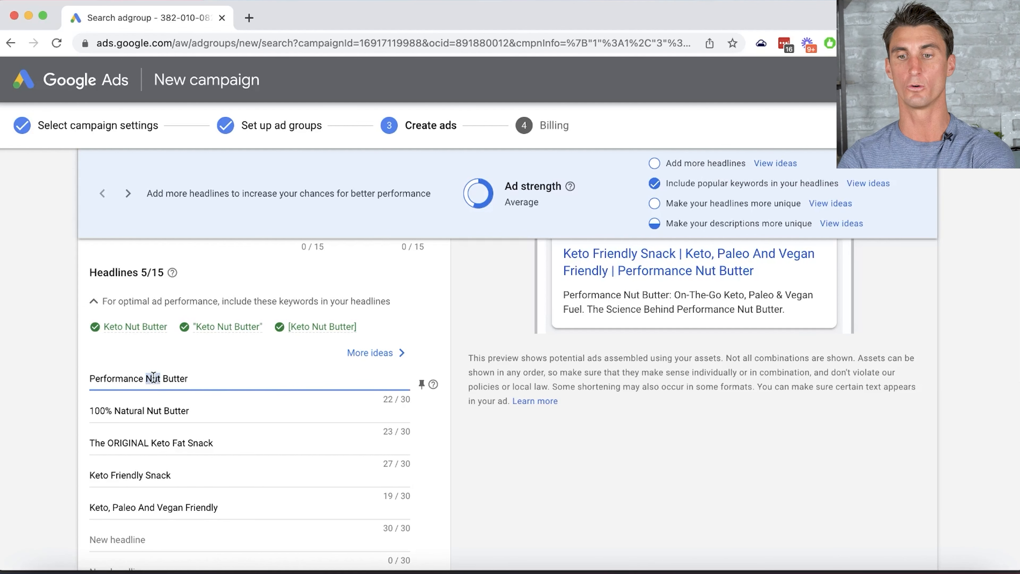
{"action": "triple_click", "coordinate": [151, 406]}
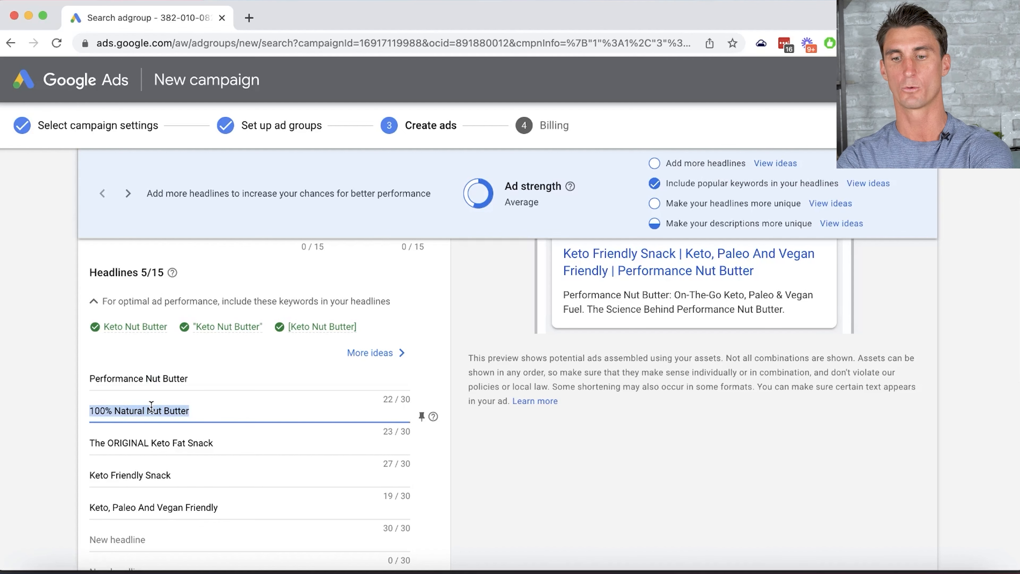
{"action": "type", "text": "#1 Best"}
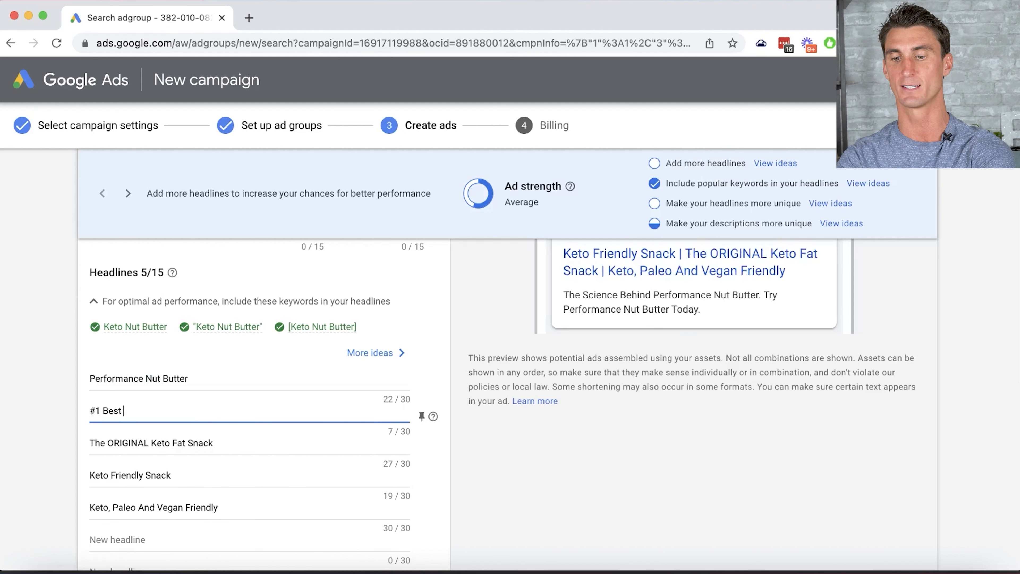
{"action": "type", "text": " Keto Nut Butter Ever"}
{"action": "triple_click", "coordinate": [200, 444]}
{"action": "key", "text": "BackSpace"}
{"action": "type", "text": "100%"}
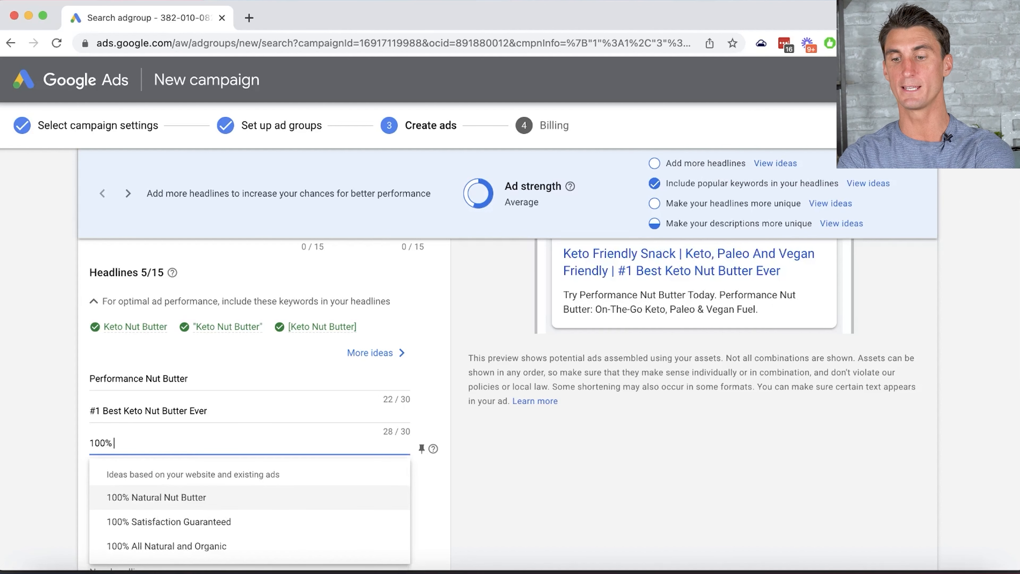
{"action": "type", "text": " Made in The USA"}
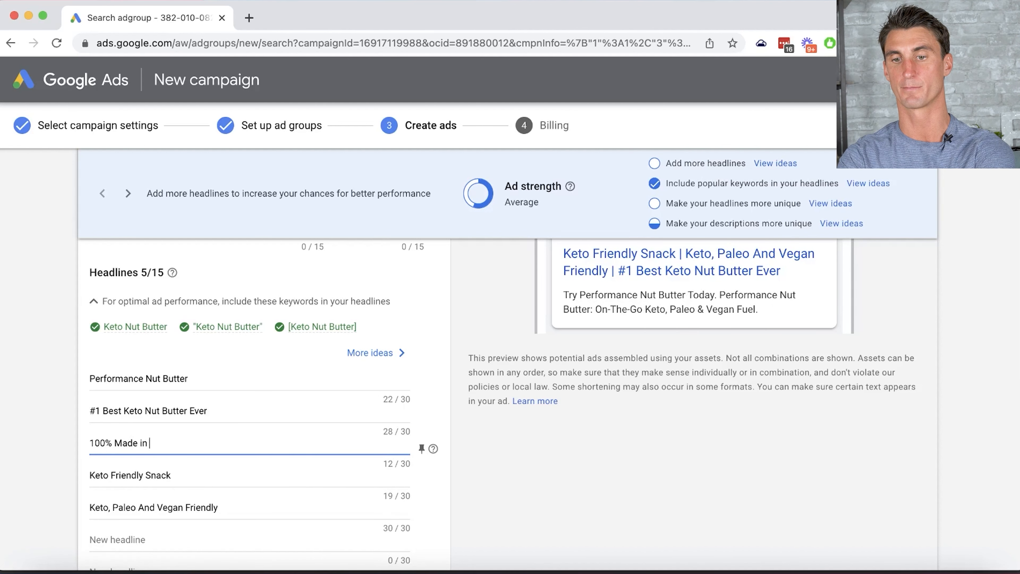
- Review the headlines, highlighting Keto Nut Butter within the second headline
{"action": "scroll", "coordinate": [521, 538], "scroll_direction": "up", "scroll_amount": 1}
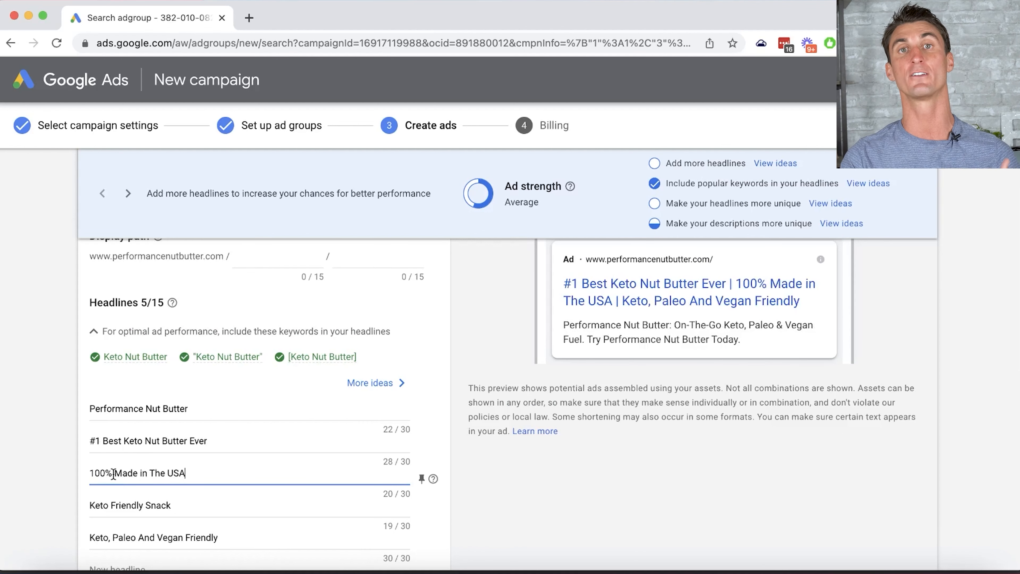
{"action": "scroll", "coordinate": [163, 395], "scroll_direction": "down", "scroll_amount": 2}
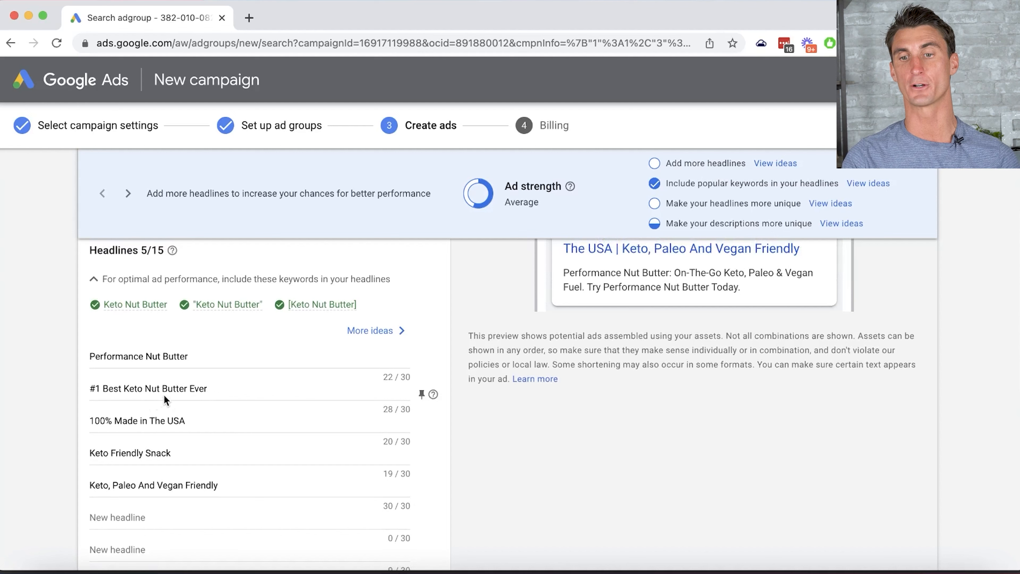
{"action": "left_click_drag", "start_coordinate": [124, 388], "coordinate": [187, 392]}
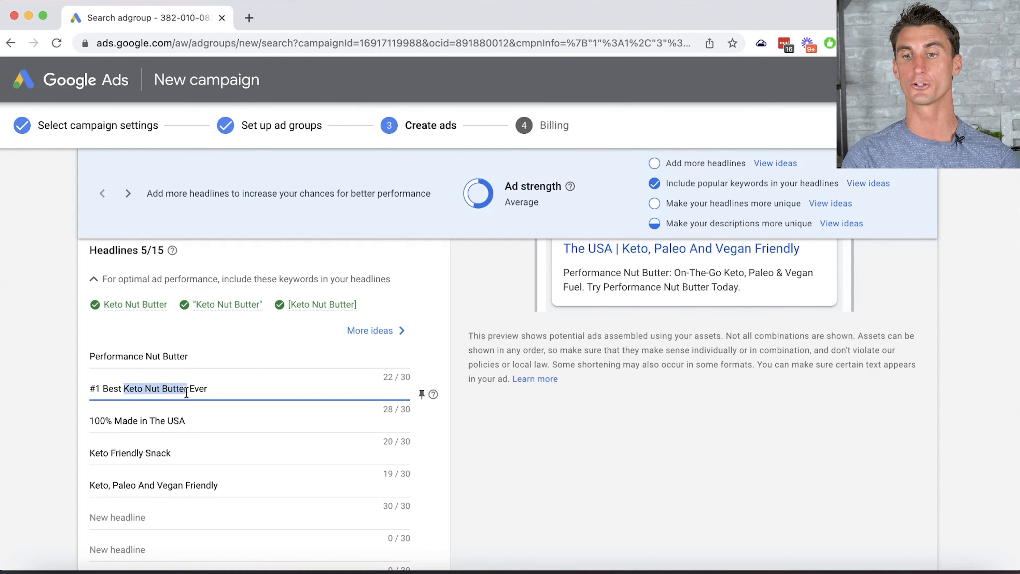
{"action": "left_click", "coordinate": [521, 428]}
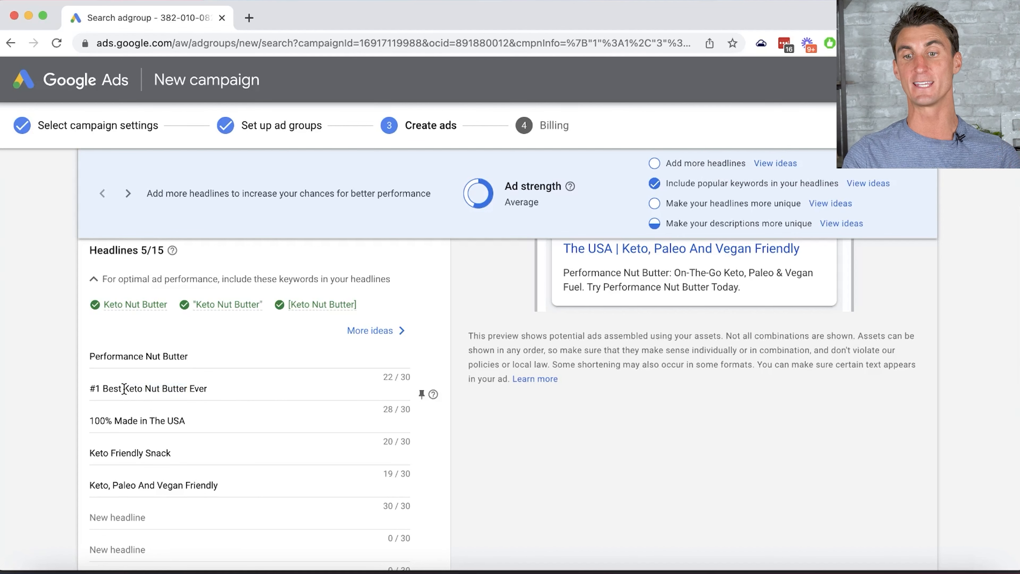
{"action": "left_click_drag", "start_coordinate": [124, 388], "coordinate": [185, 392]}
{"action": "left_click", "coordinate": [193, 407]}
- Save the ad and submit the payment info to create the campaign
{"action": "scroll", "coordinate": [189, 402], "scroll_direction": "down", "scroll_amount": 2}
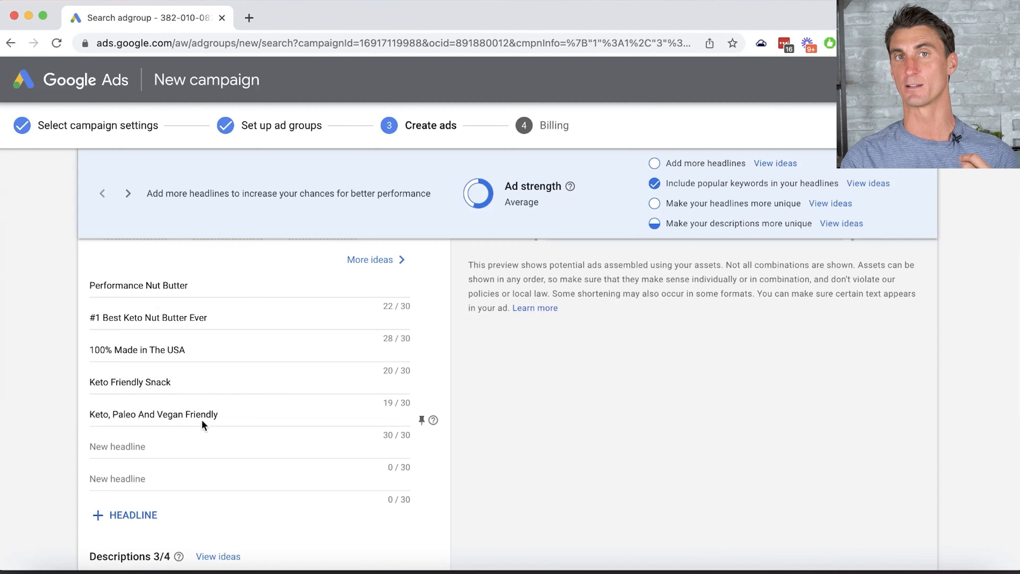
{"action": "scroll", "coordinate": [500, 364], "scroll_direction": "down", "scroll_amount": 3}
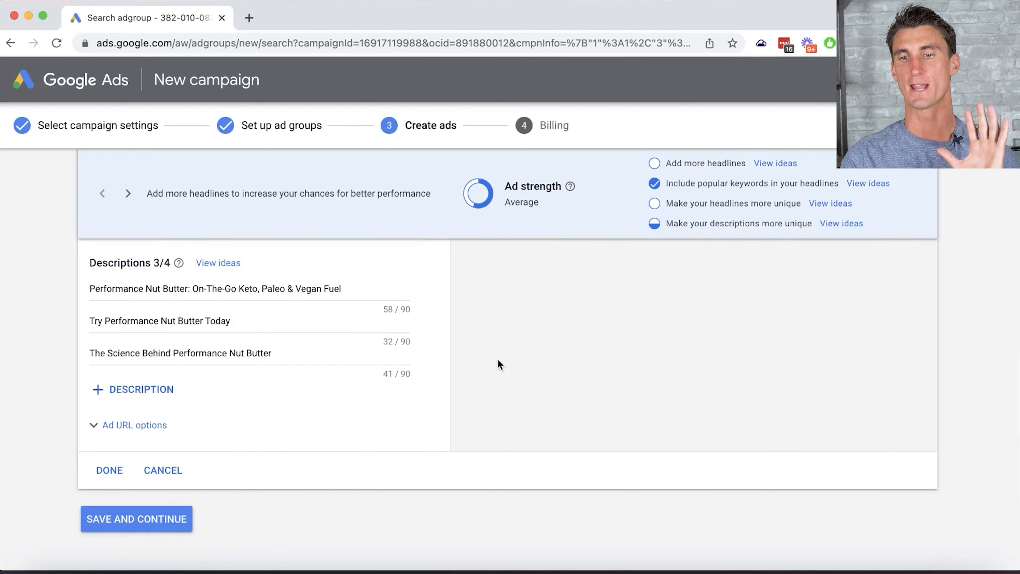
{"action": "left_click", "coordinate": [136, 519]}
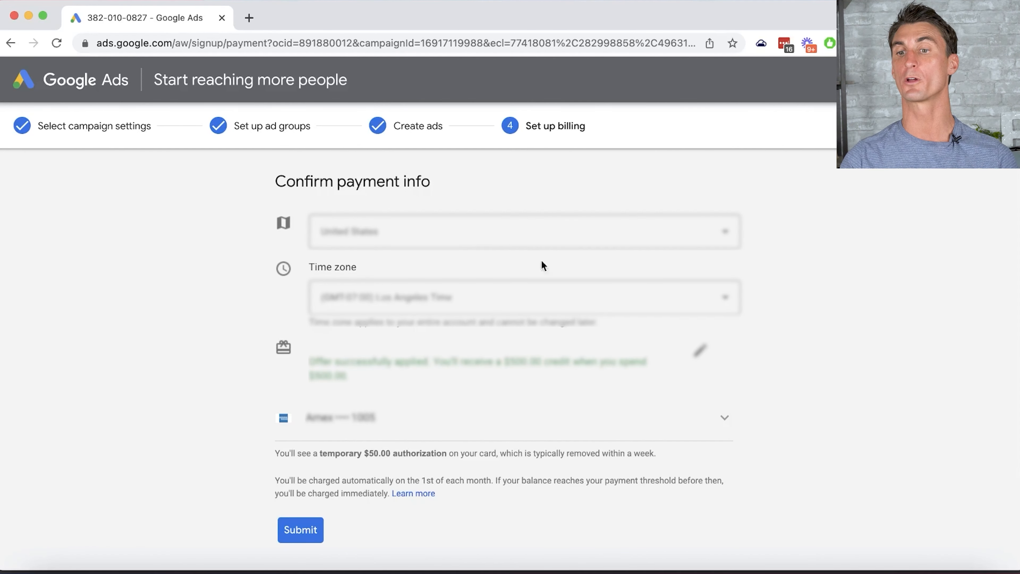
{"action": "left_click", "coordinate": [301, 530]}
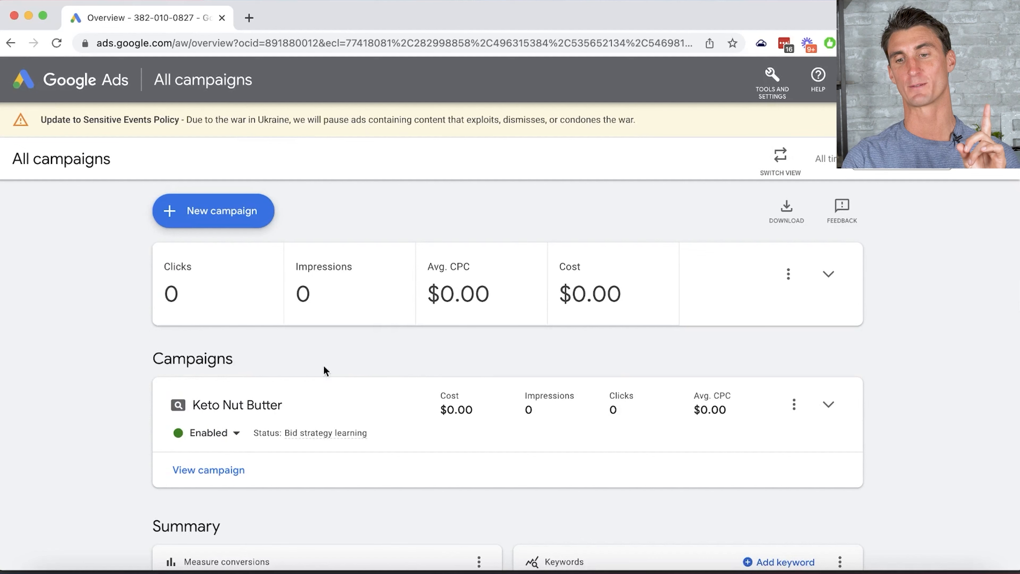
- Set the Keto Nut Butter campaign to Paused, then go to Keyword Planner
{"action": "left_click", "coordinate": [236, 435]}
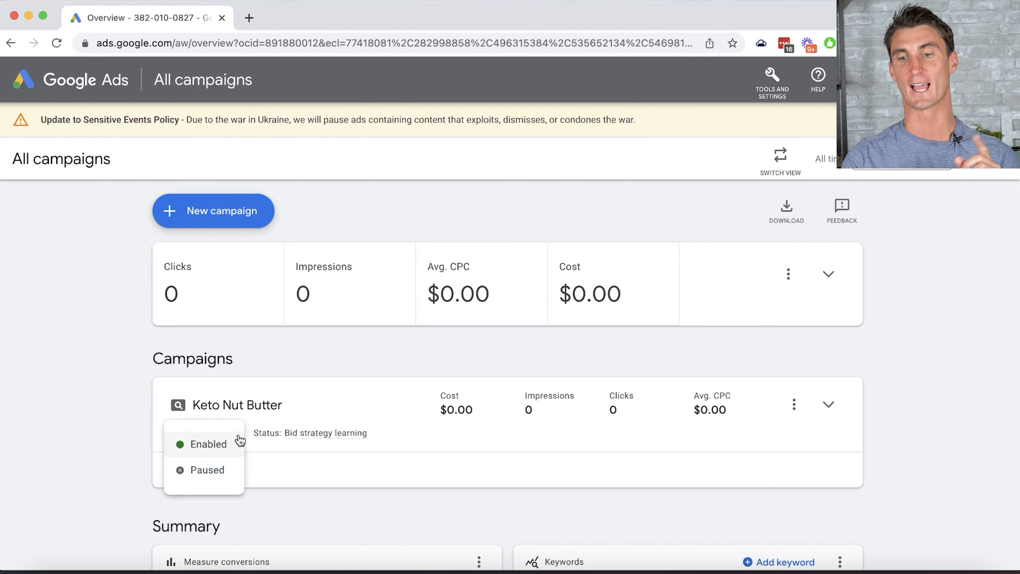
{"action": "left_click", "coordinate": [213, 479]}
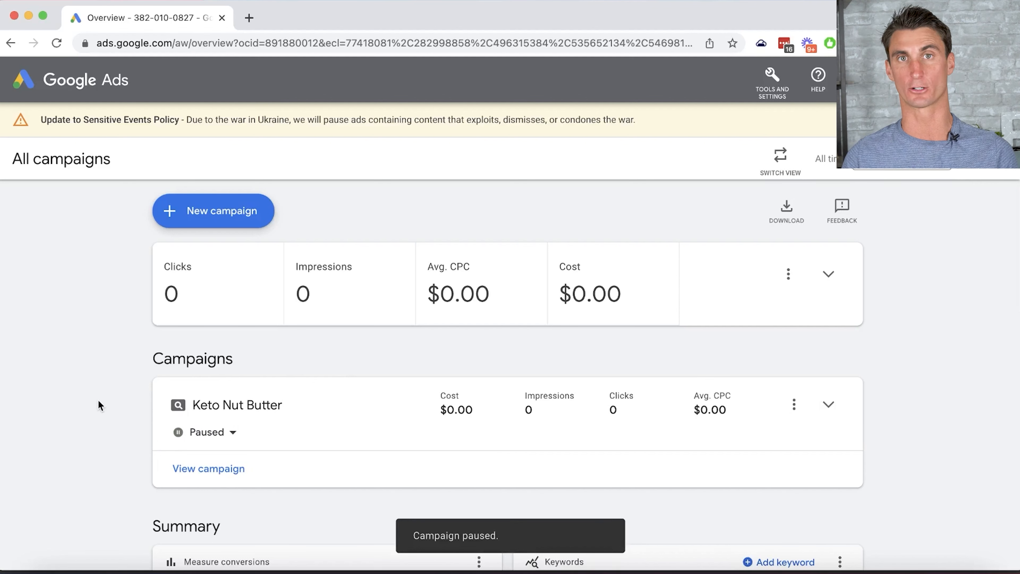
{"action": "left_click", "coordinate": [770, 96]}
{"action": "left_click", "coordinate": [132, 181]}
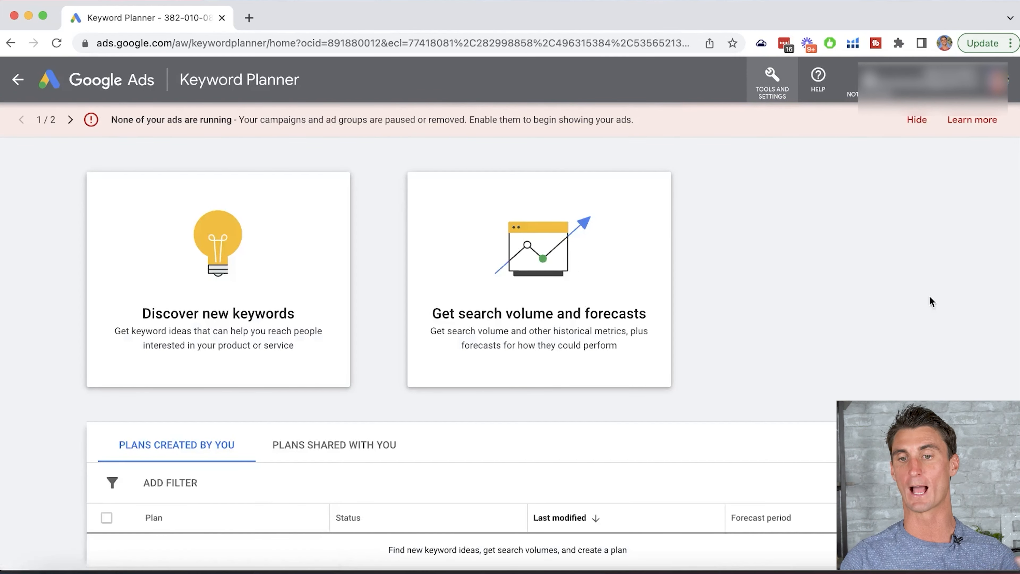
- Discover new keyword ideas for 'Keto Nut Butter'
{"action": "left_click", "coordinate": [233, 285]}
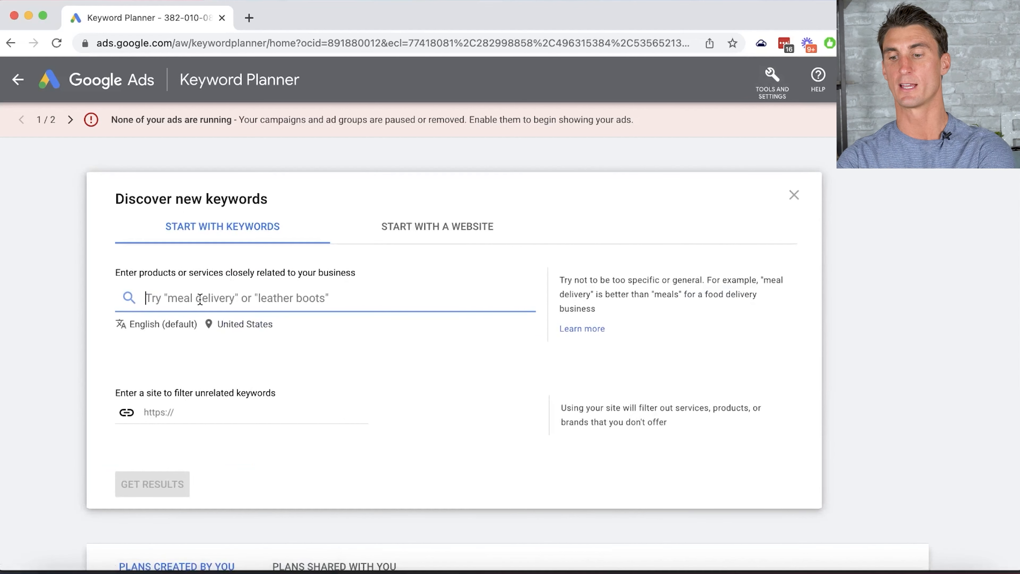
{"action": "type", "text": "Ket N"}
{"action": "key", "text": "BackSpace"}
{"action": "key", "text": "BackSpace"}
{"action": "type", "text": "o"}
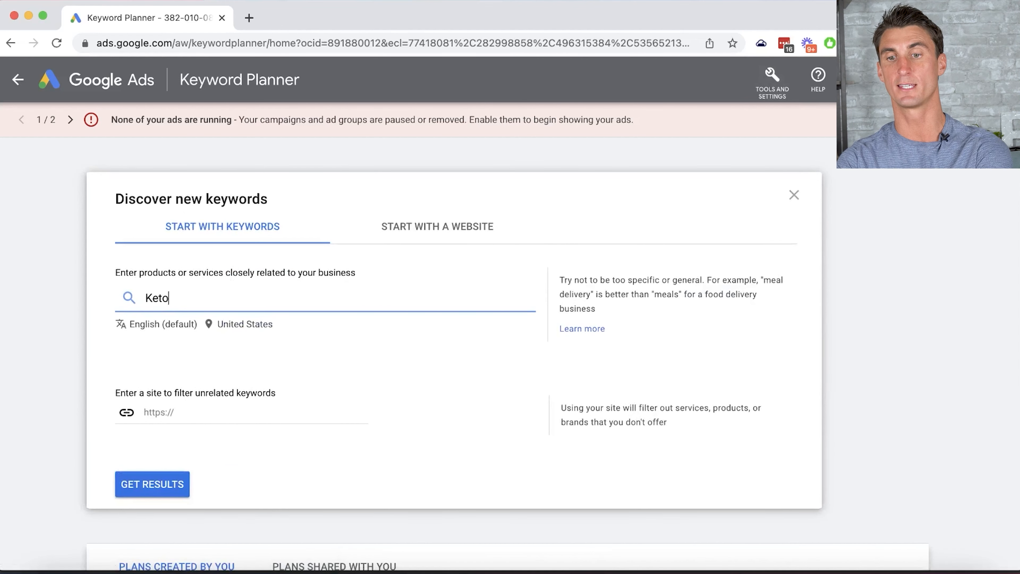
{"action": "type", "text": " Nut Butter"}
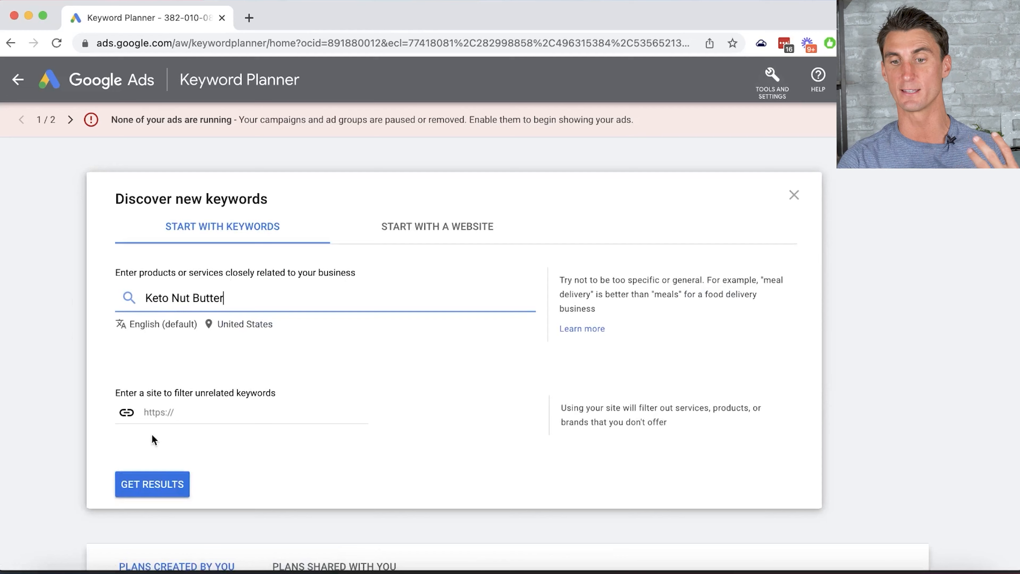
{"action": "left_click", "coordinate": [154, 483]}
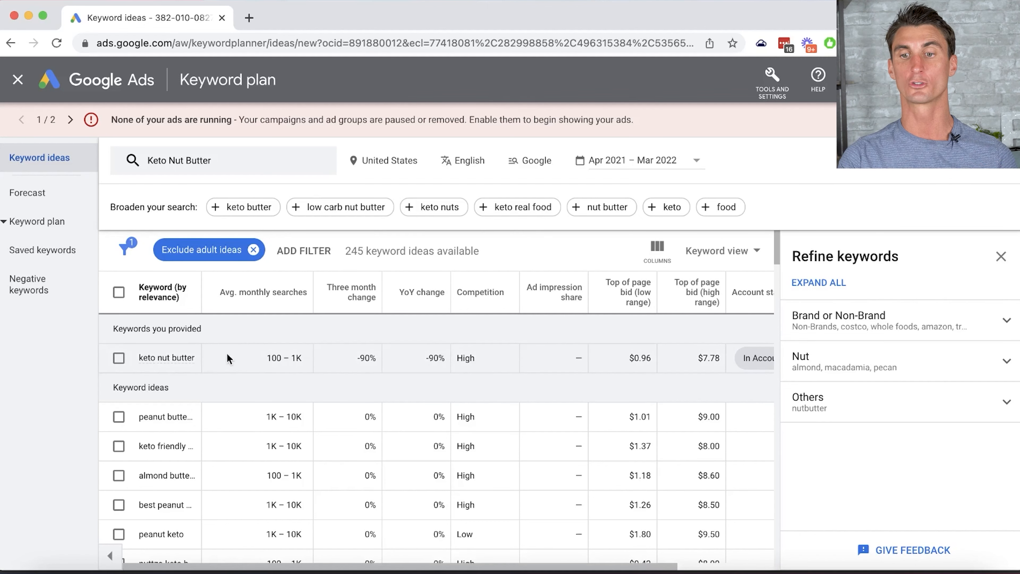
- Widen the Keyword column and select the 'macadamia nut butter' idea text
{"action": "left_click_drag", "start_coordinate": [202, 279], "coordinate": [348, 282]}
{"action": "scroll", "coordinate": [264, 460], "scroll_direction": "down", "scroll_amount": 4}
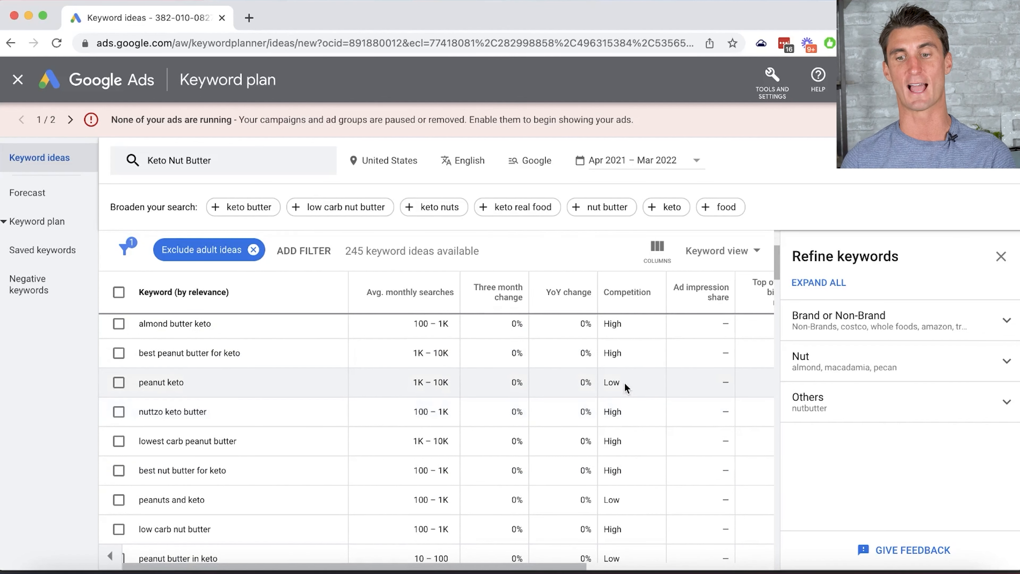
{"action": "scroll", "coordinate": [319, 417], "scroll_direction": "down", "scroll_amount": 3}
{"action": "scroll", "coordinate": [318, 417], "scroll_direction": "down", "scroll_amount": 15}
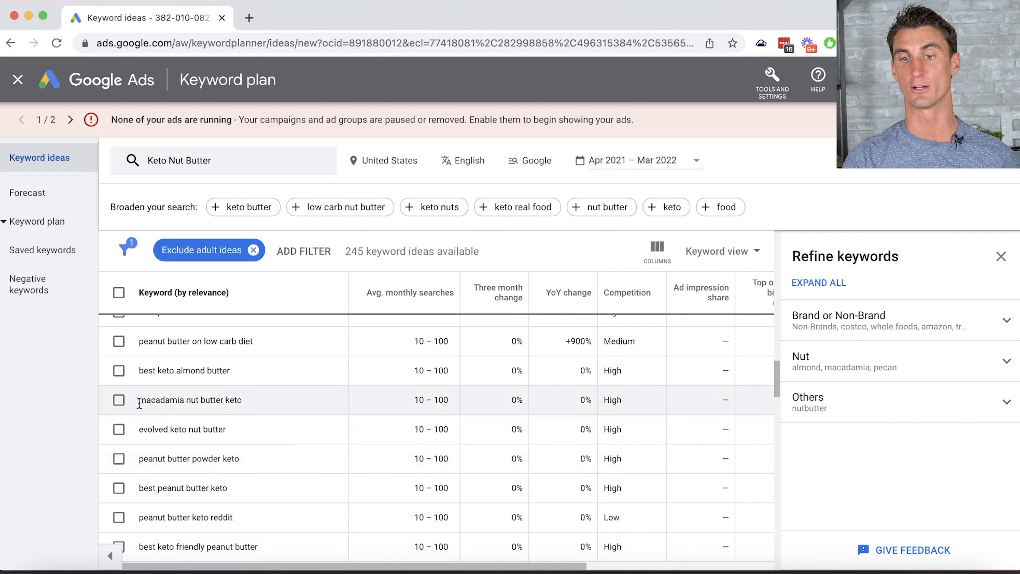
{"action": "left_click_drag", "start_coordinate": [138, 401], "coordinate": [224, 402]}
{"action": "key", "text": "super+c"}
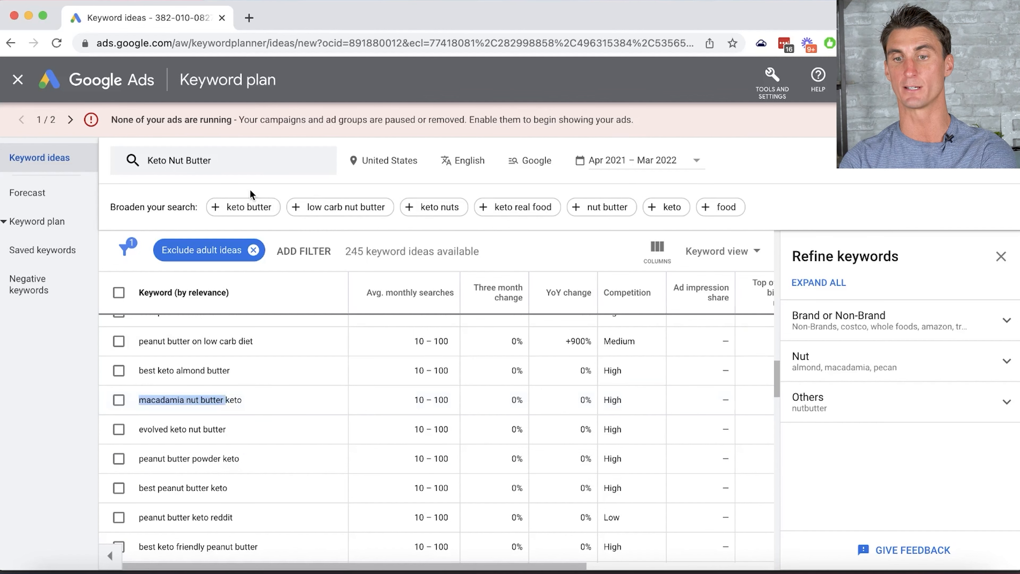
{"action": "left_click", "coordinate": [233, 175]}
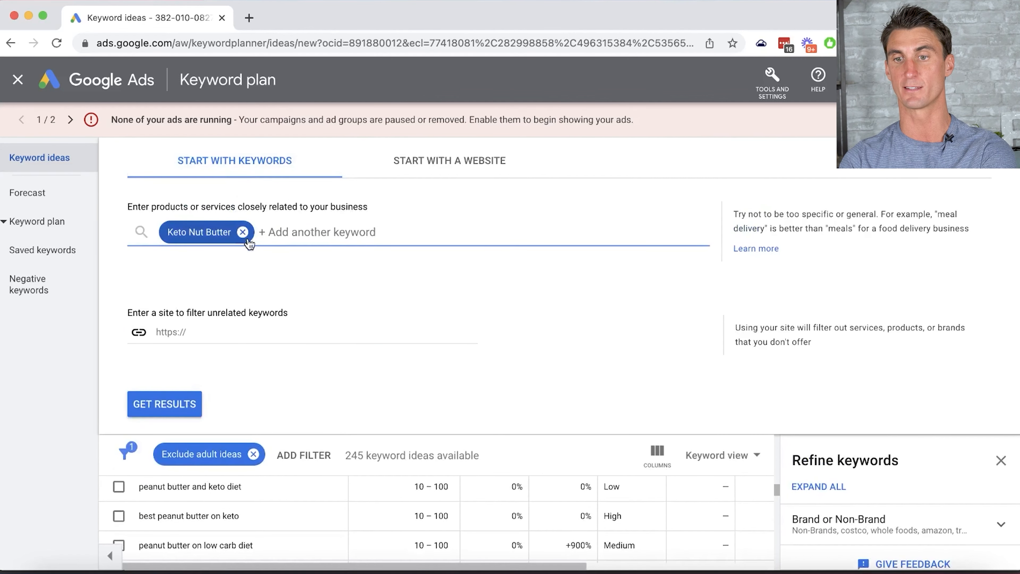
- Search keyword ideas for 'macadamia nut butter' instead of Keto Nut Butter
{"action": "left_click", "coordinate": [241, 230]}
{"action": "key", "text": "super+v"}
{"action": "left_click", "coordinate": [163, 401]}
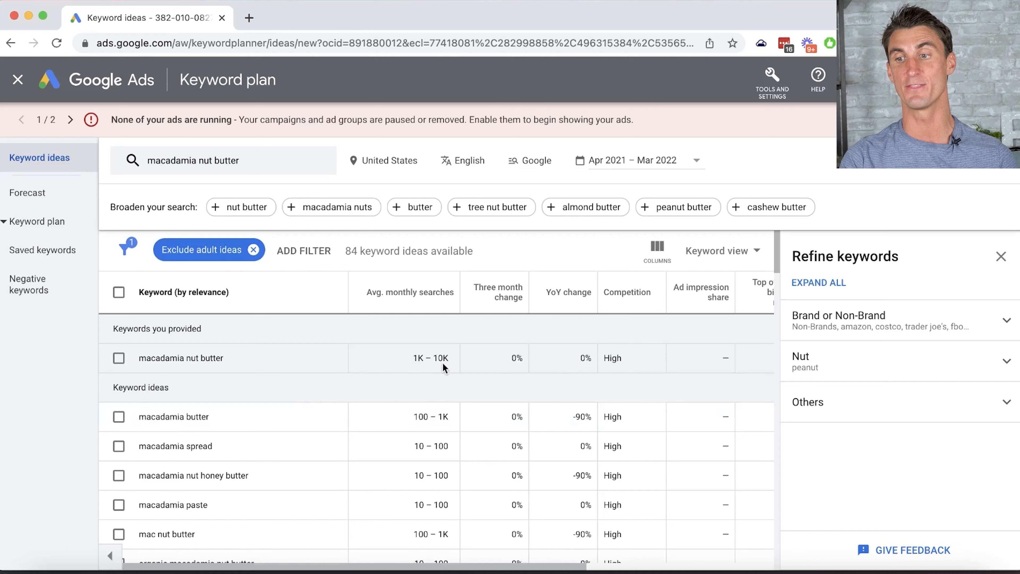
{"action": "scroll", "coordinate": [442, 362], "scroll_direction": "right", "scroll_amount": 3}
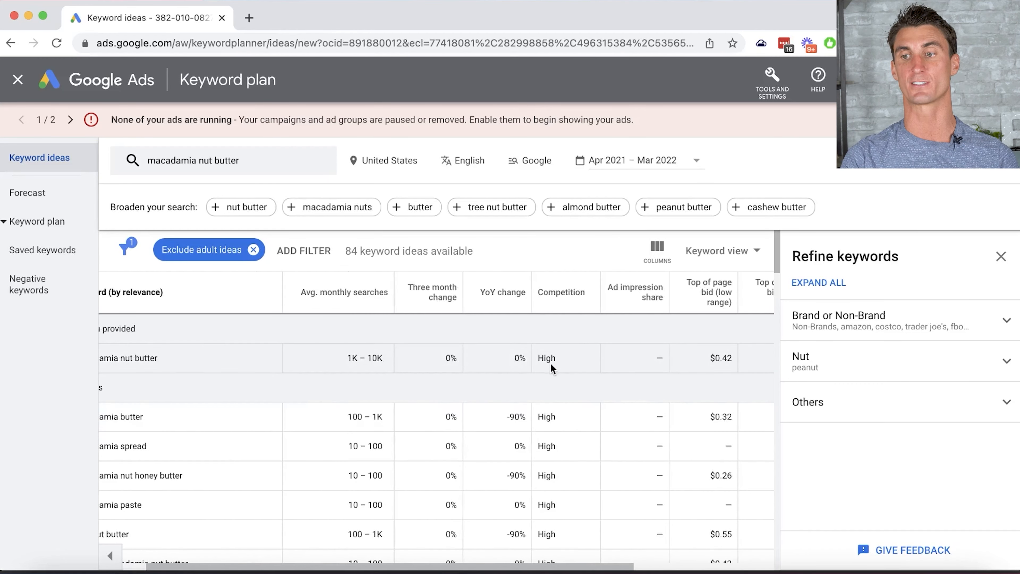
{"action": "scroll", "coordinate": [551, 363], "scroll_direction": "right", "scroll_amount": 8}
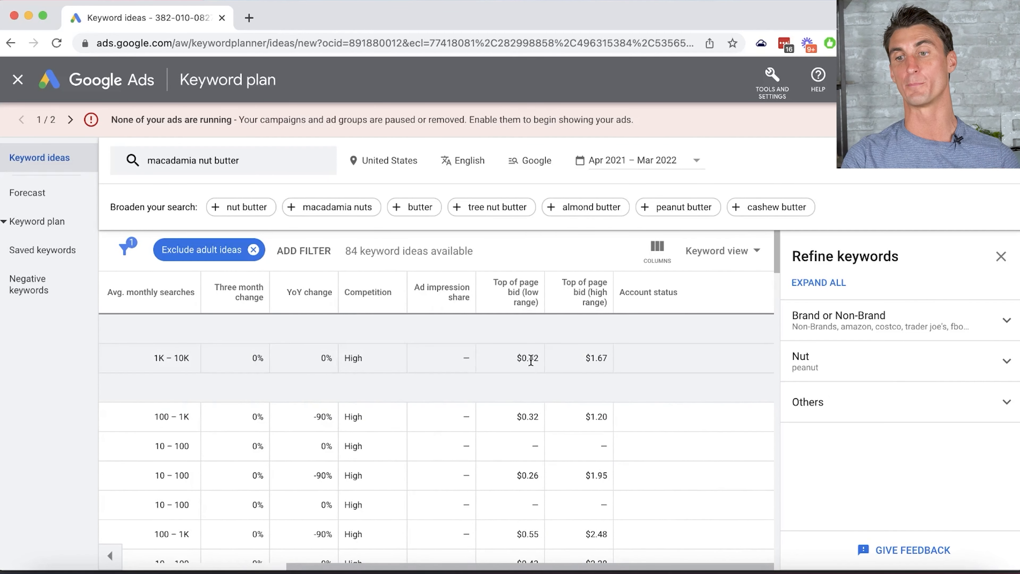
{"action": "scroll", "coordinate": [530, 359], "scroll_direction": "left", "scroll_amount": 11}
- Copy the macadamia nut butter keyword and close Keyword Planner
{"action": "left_click", "coordinate": [119, 358]}
{"action": "left_click", "coordinate": [702, 249]}
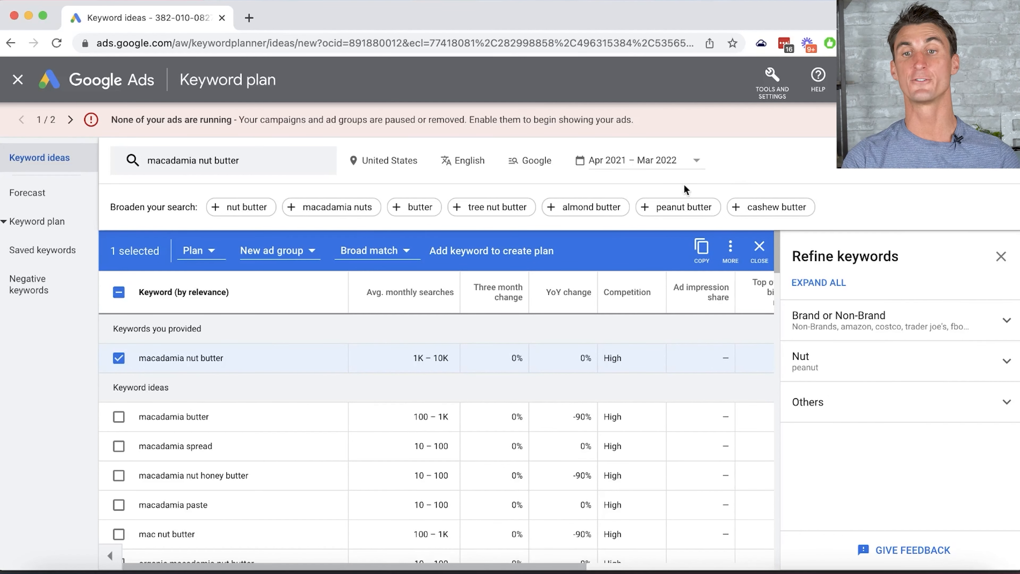
{"action": "left_click", "coordinate": [25, 85]}
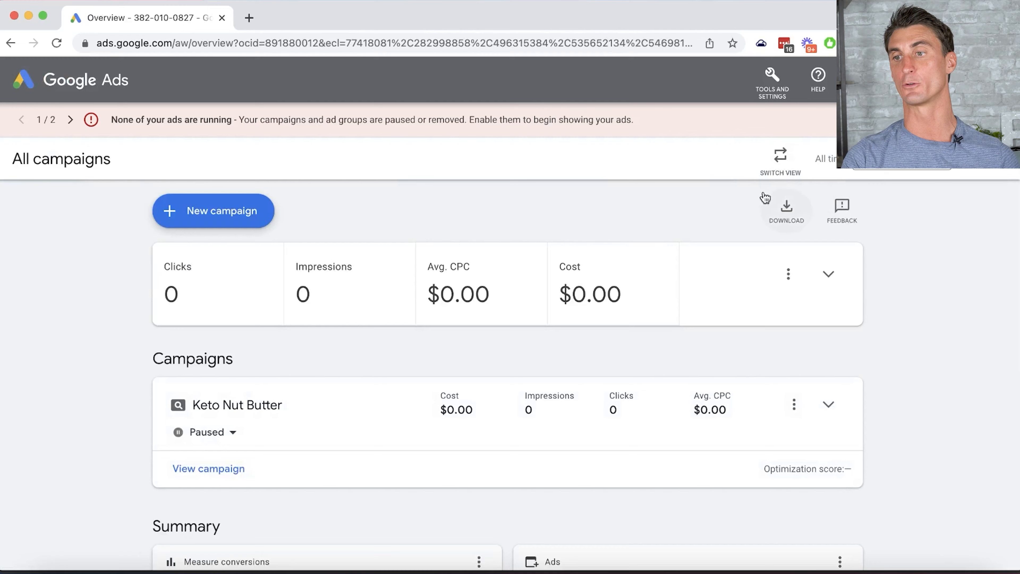
- Switch to the detailed view, return to All campaigns and start a new campaign
{"action": "left_click", "coordinate": [781, 157]}
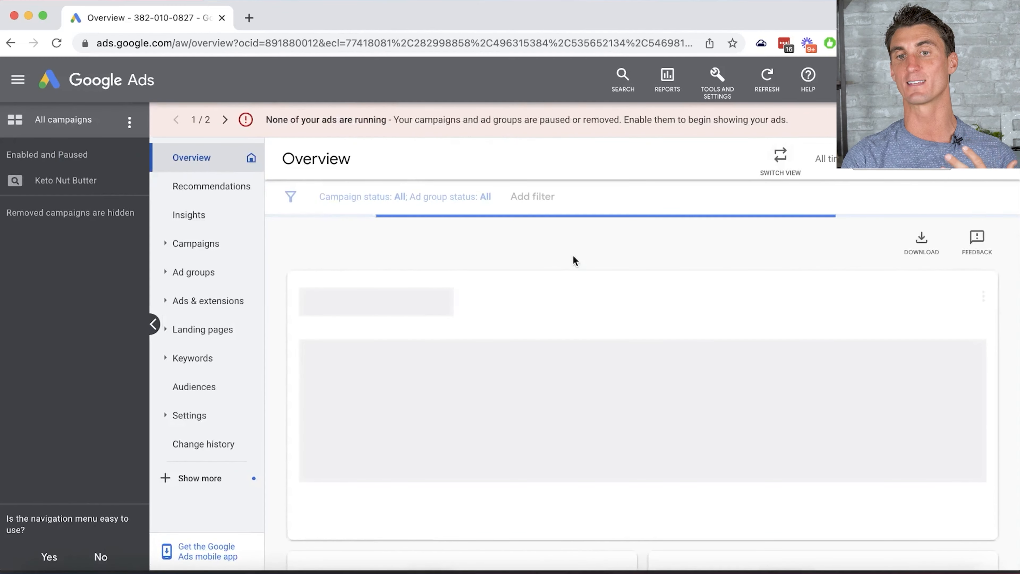
{"action": "left_click", "coordinate": [72, 181]}
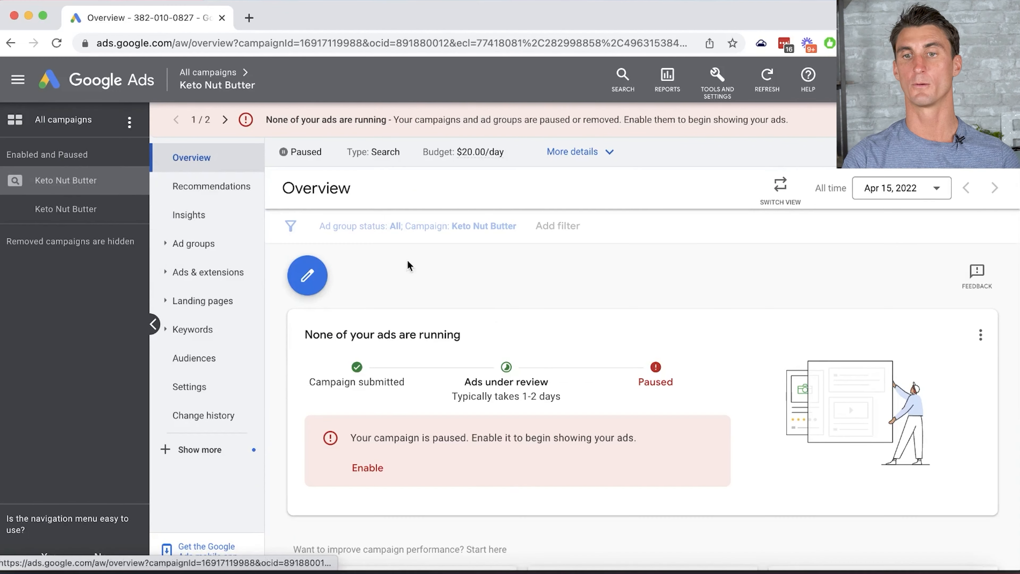
{"action": "left_click", "coordinate": [60, 129]}
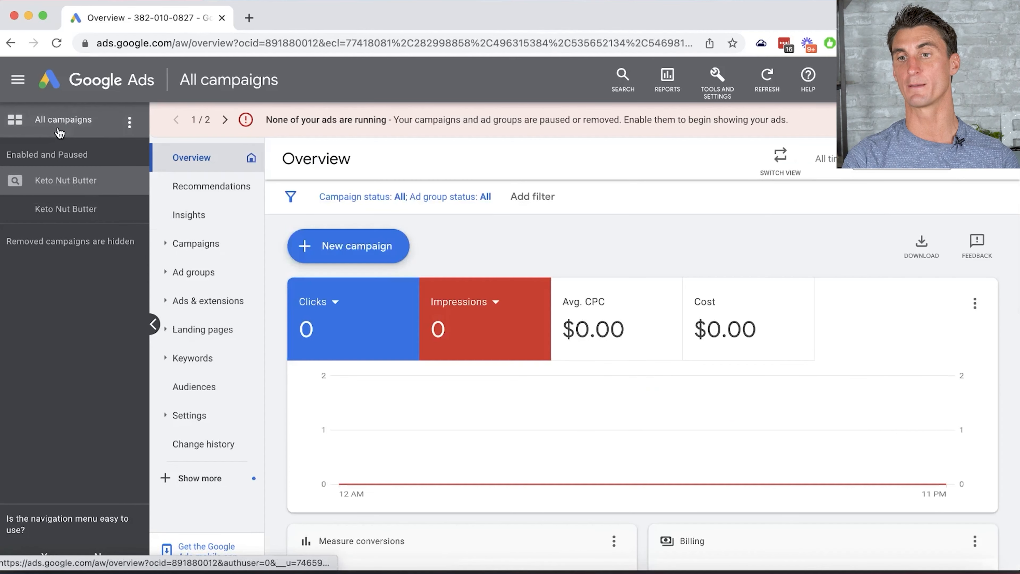
{"action": "left_click", "coordinate": [380, 249]}
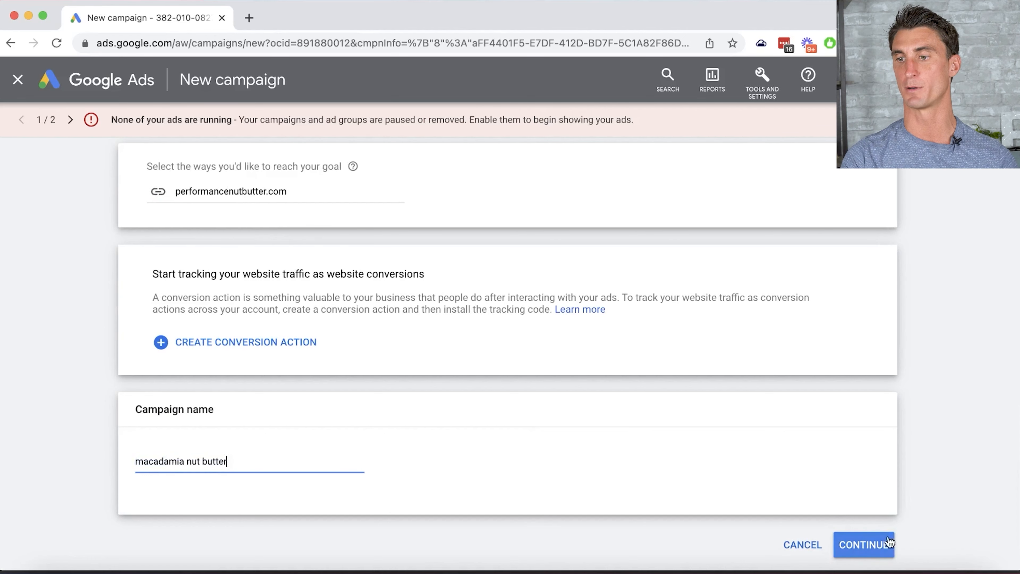
- Turn on a maximum cost-per-click bid limit of 1.5
{"action": "left_click", "coordinate": [864, 546]}
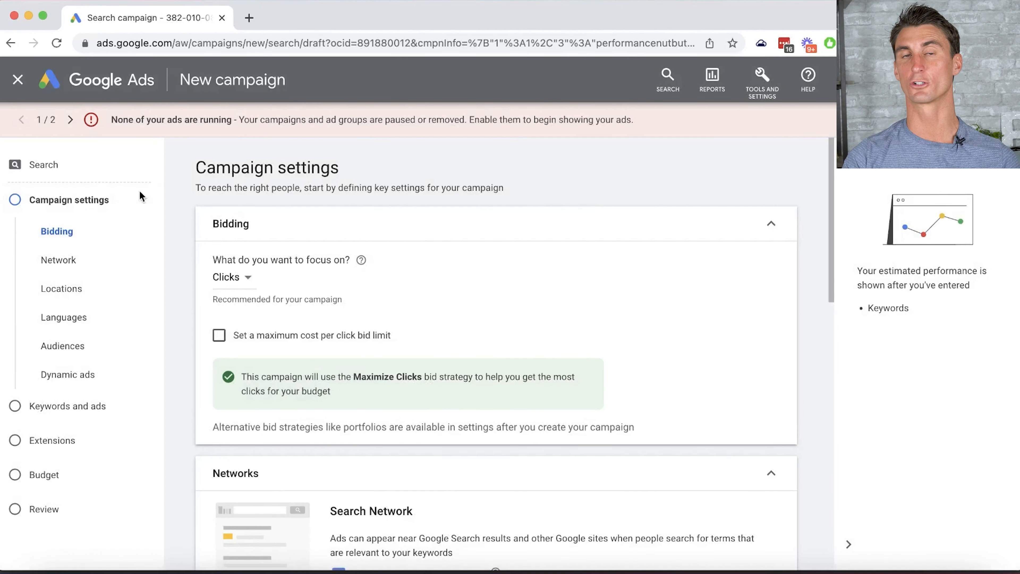
{"action": "left_click", "coordinate": [219, 335]}
{"action": "type", "text": "1.5"}
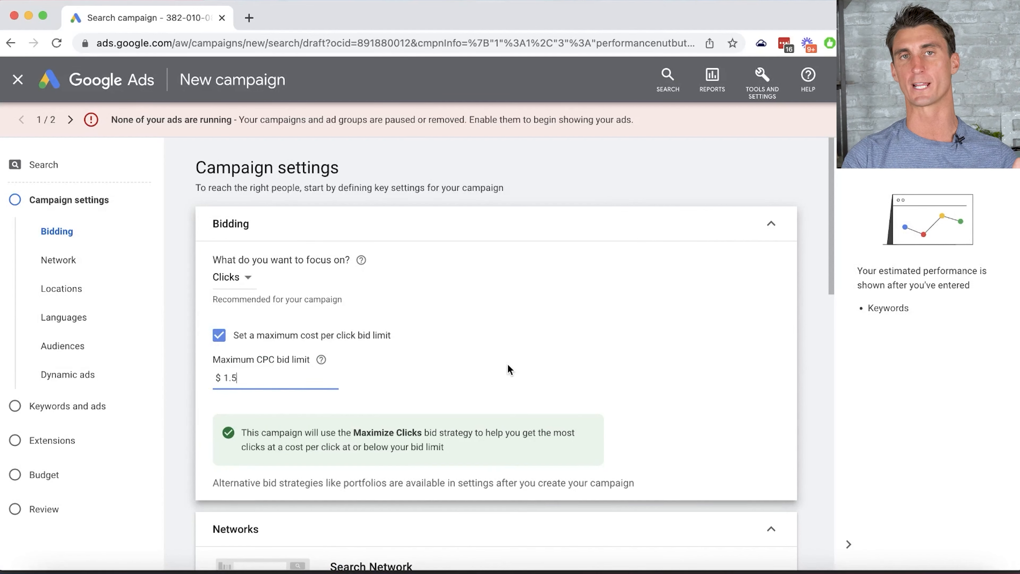
{"action": "scroll", "coordinate": [508, 370], "scroll_direction": "down", "scroll_amount": 10}
- Target only the United States, then advance to the keywords and ads step
{"action": "left_click", "coordinate": [221, 427]}
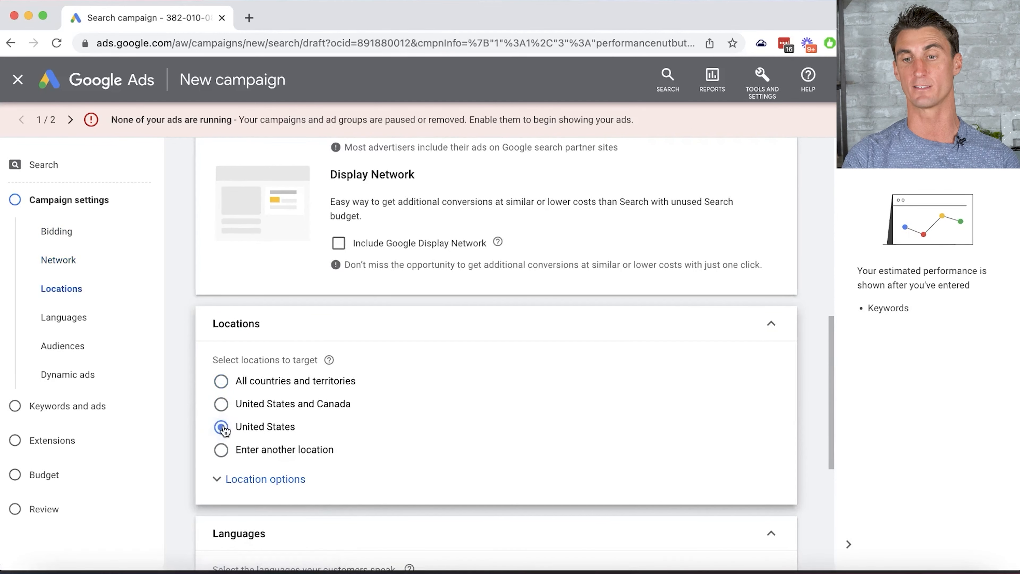
{"action": "scroll", "coordinate": [406, 434], "scroll_direction": "down", "scroll_amount": 1}
{"action": "scroll", "coordinate": [406, 434], "scroll_direction": "down", "scroll_amount": 5}
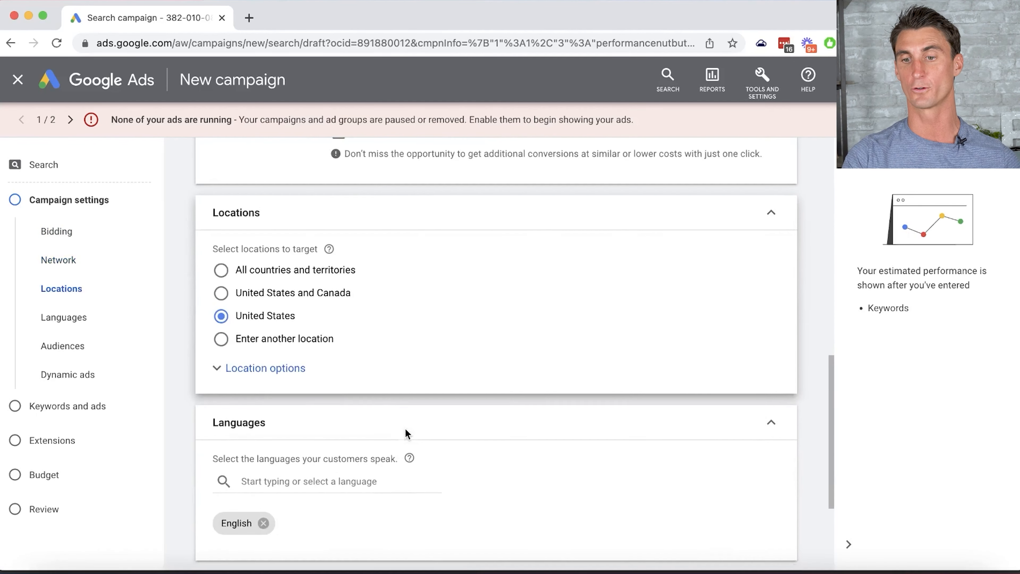
{"action": "left_click", "coordinate": [279, 297]}
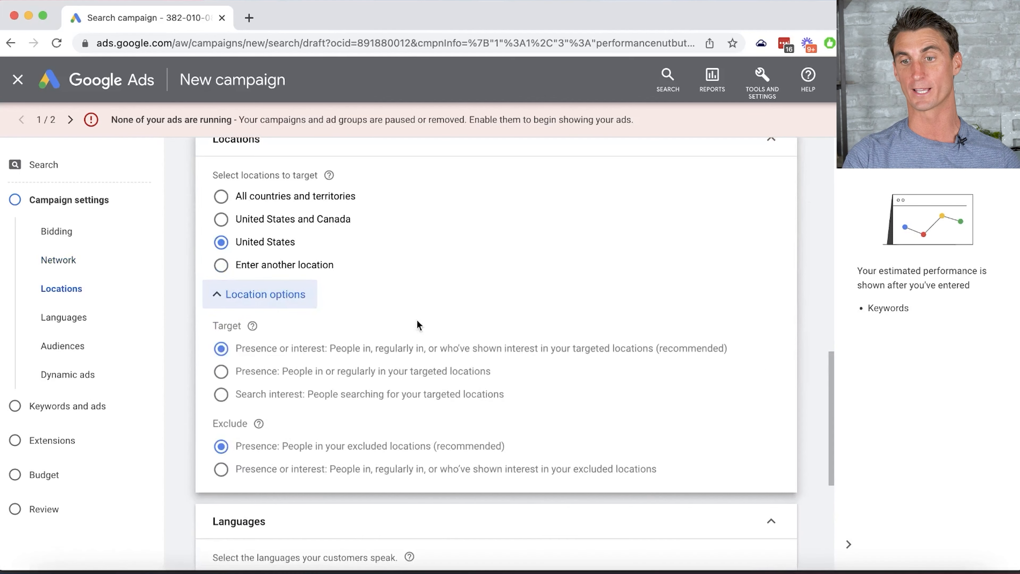
{"action": "left_click", "coordinate": [281, 295]}
{"action": "scroll", "coordinate": [406, 367], "scroll_direction": "down", "scroll_amount": 3}
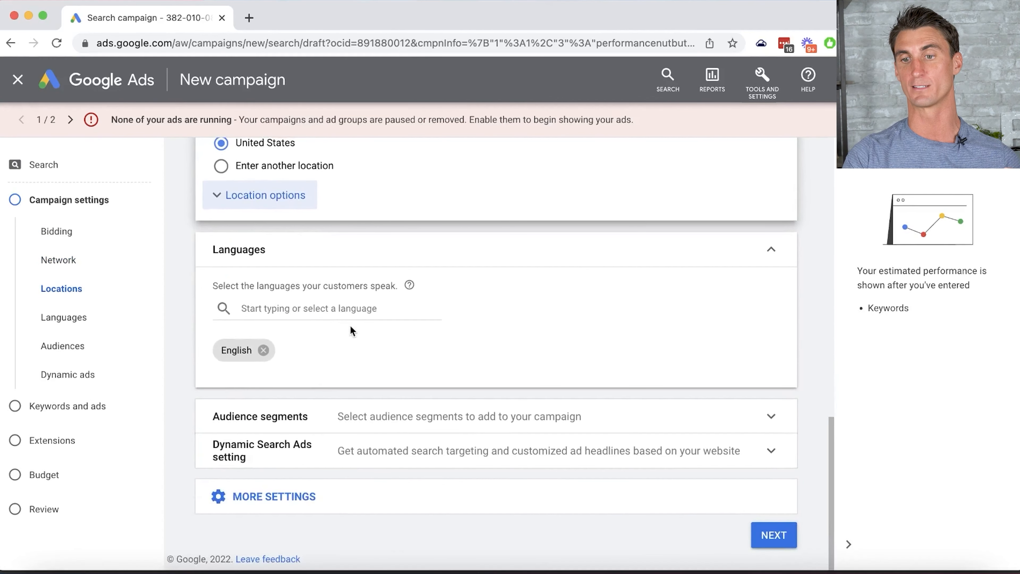
{"action": "left_click", "coordinate": [774, 536]}
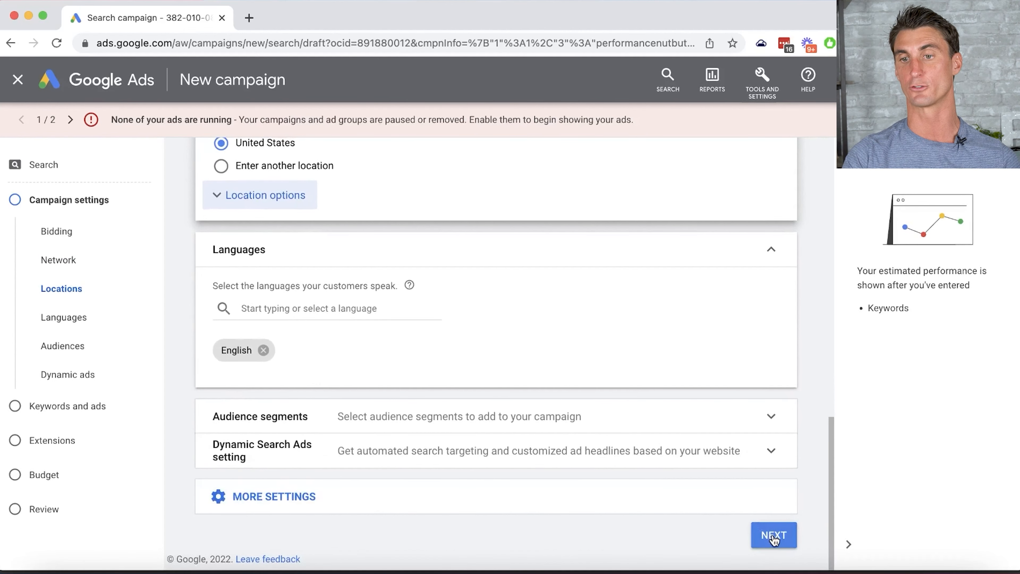
{"action": "scroll", "coordinate": [806, 464], "scroll_direction": "down", "scroll_amount": 2}
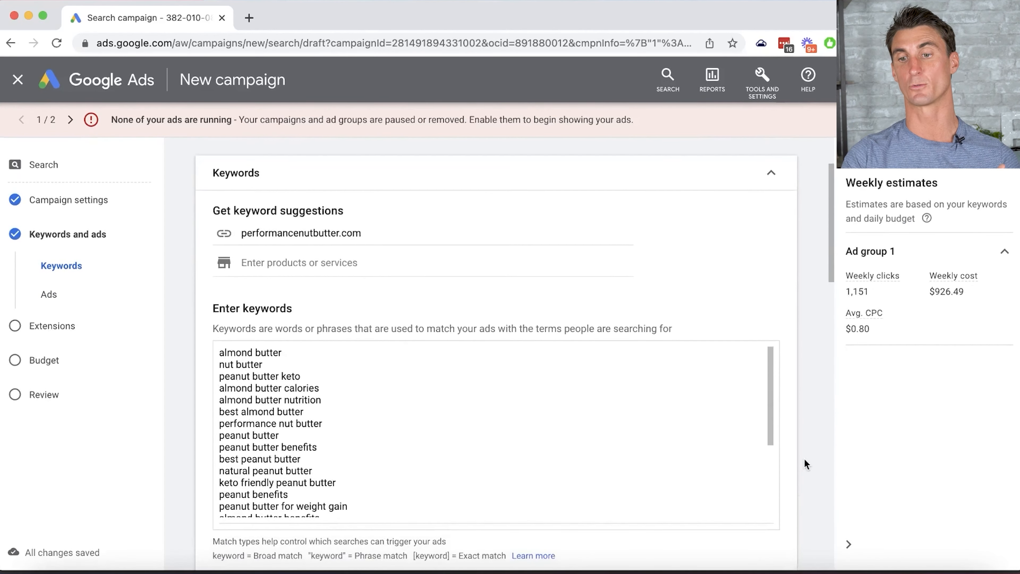
- Replace all suggested keywords with the single keyword 'macadamia nut butter'
{"action": "left_click", "coordinate": [465, 493]}
{"action": "key", "text": "super+a"}
{"action": "key", "text": "BackSpace"}
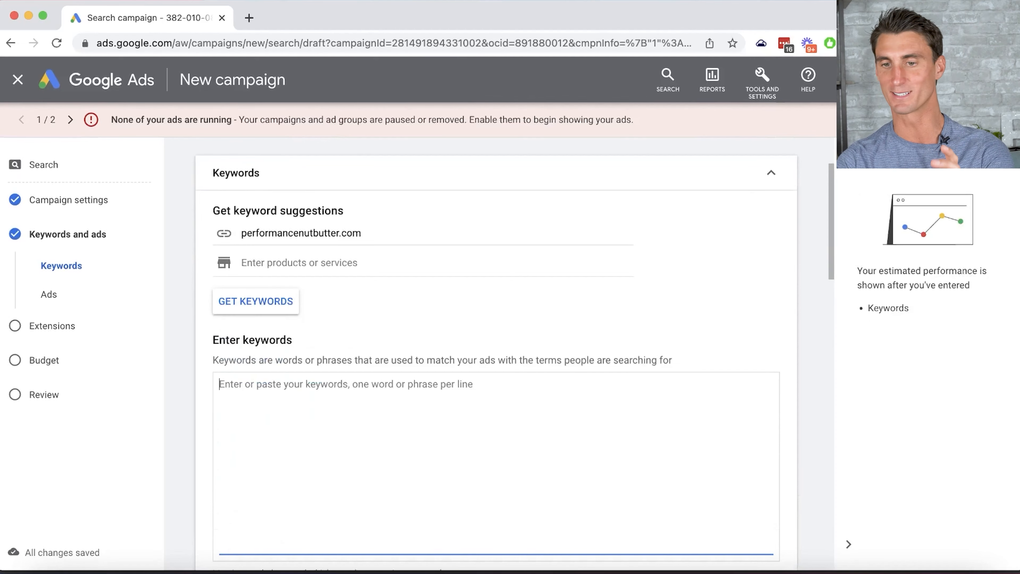
{"action": "key", "text": "super+v"}
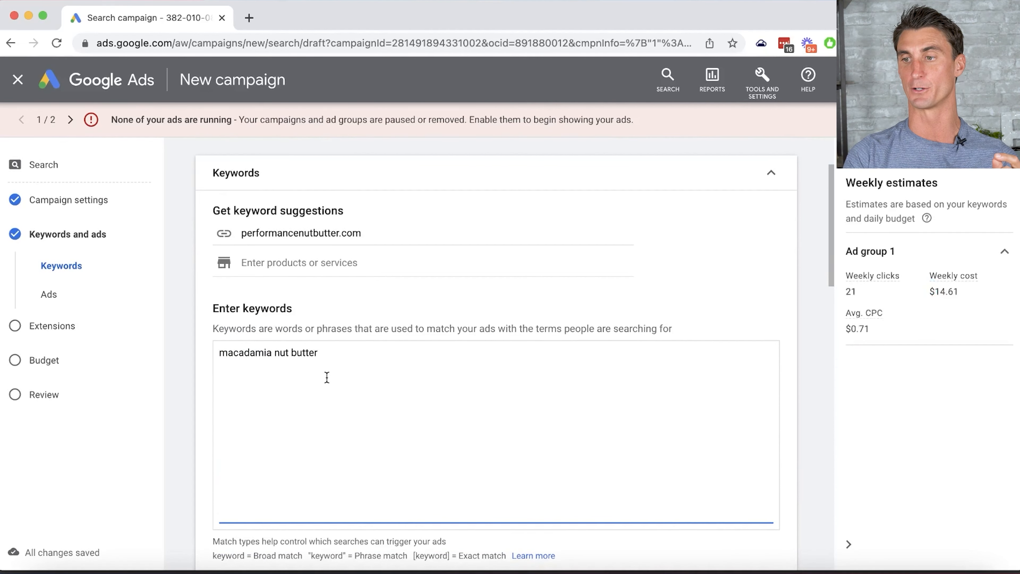
{"action": "scroll", "coordinate": [327, 377], "scroll_direction": "down", "scroll_amount": 1}
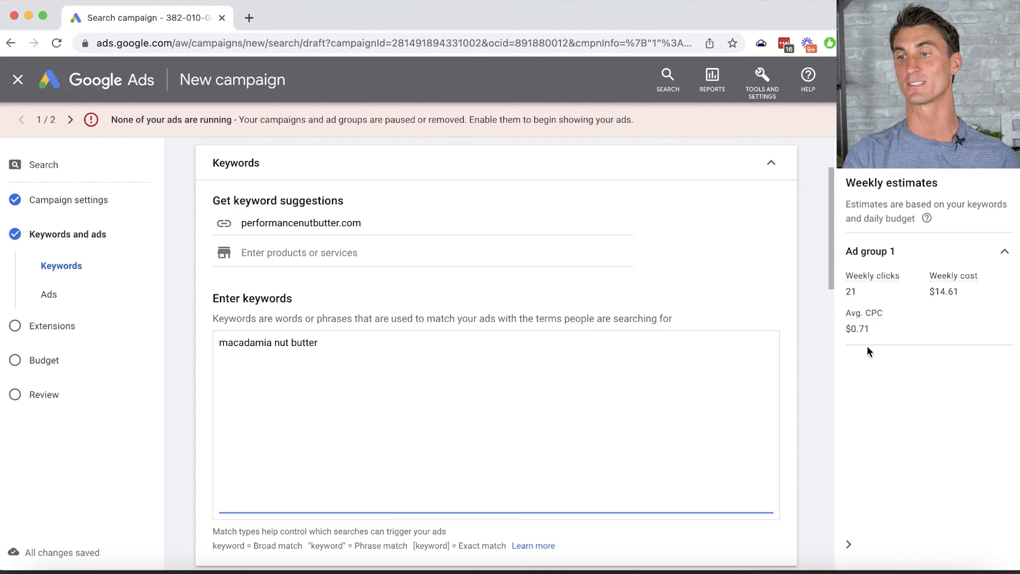
{"action": "scroll", "coordinate": [696, 381], "scroll_direction": "down", "scroll_amount": 10}
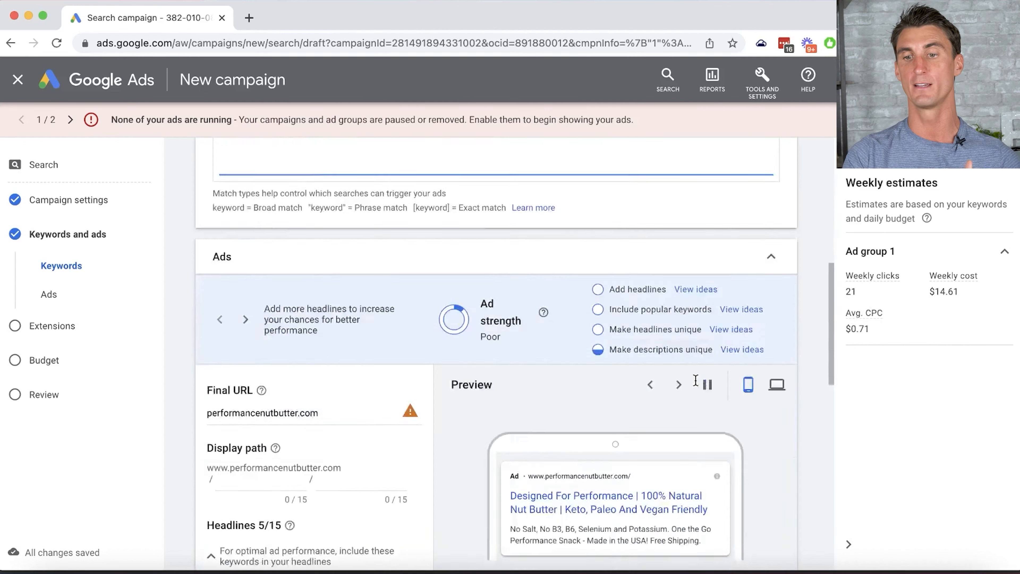
{"action": "scroll", "coordinate": [697, 385], "scroll_direction": "up", "scroll_amount": 4}
{"action": "scroll", "coordinate": [547, 371], "scroll_direction": "down", "scroll_amount": 4}
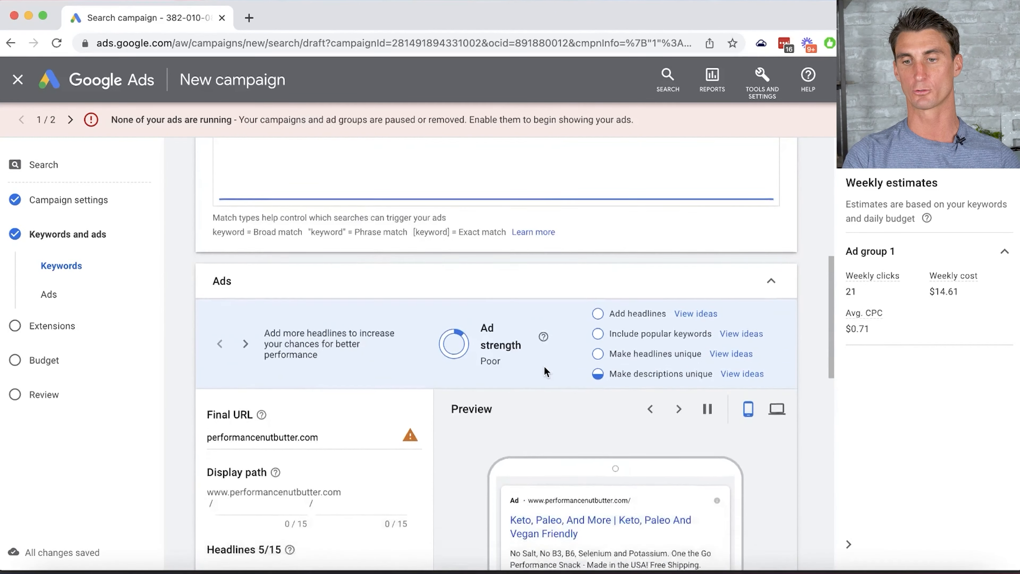
{"action": "scroll", "coordinate": [546, 371], "scroll_direction": "up", "scroll_amount": 1}
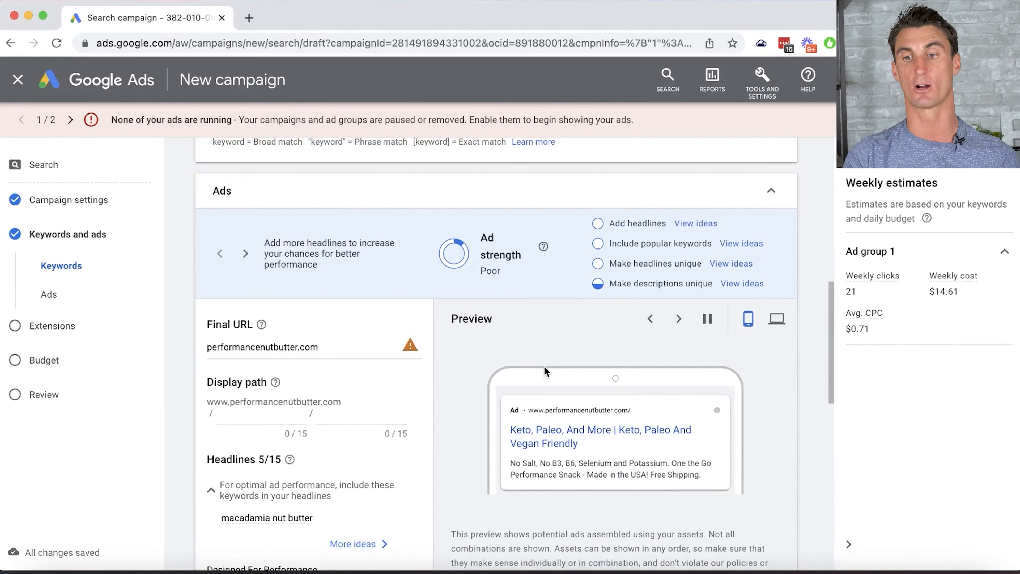
{"action": "scroll", "coordinate": [295, 390], "scroll_direction": "down", "scroll_amount": 5}
- Rewrite headline 1 from 'Designed For Performance' to '#1 Best Macadamia Nut Butter'
{"action": "triple_click", "coordinate": [303, 375]}
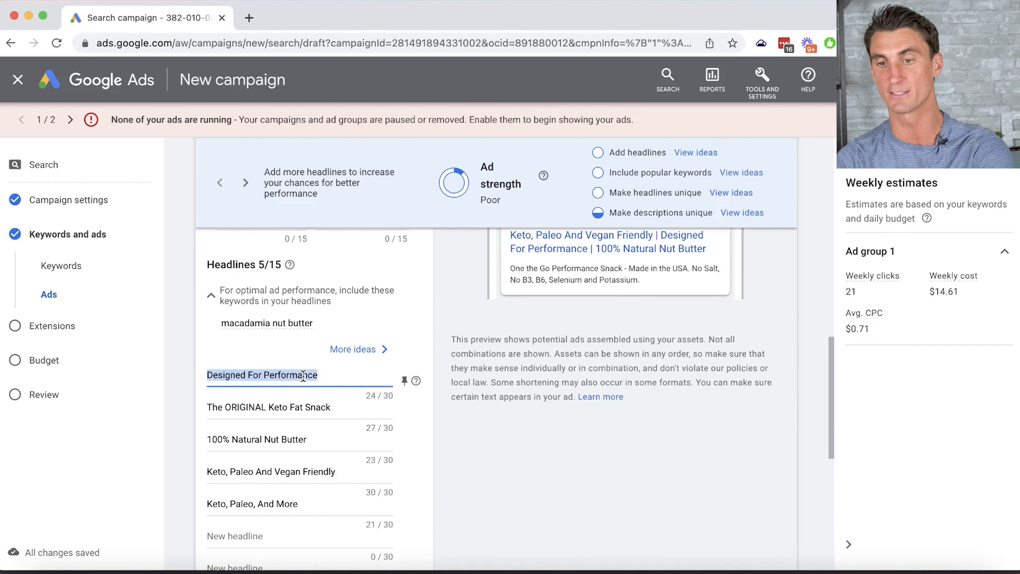
{"action": "type", "text": "macadamia nut butter"}
{"action": "key", "text": "super+Left"}
{"action": "key", "text": "Delete"}
{"action": "type", "text": "M"}
{"action": "key", "text": "alt+Right"}
{"action": "key", "text": "Right"}
{"action": "key", "text": "Delete"}
{"action": "type", "text": "N"}
{"action": "left_click", "coordinate": [280, 377]}
{"action": "key", "text": "BackSpace"}
{"action": "type", "text": "B"}
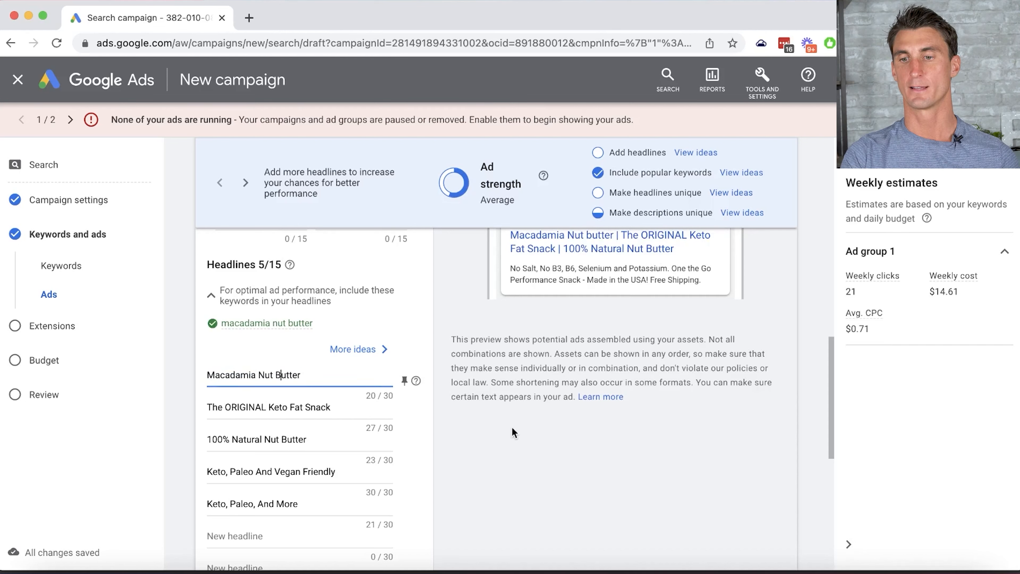
{"action": "left_click", "coordinate": [208, 376]}
{"action": "type", "text": "#1 Best"}
- Replace headline 2 with '100% Made In The USA'
{"action": "triple_click", "coordinate": [277, 408]}
{"action": "type", "text": "100% Made In The USA"}
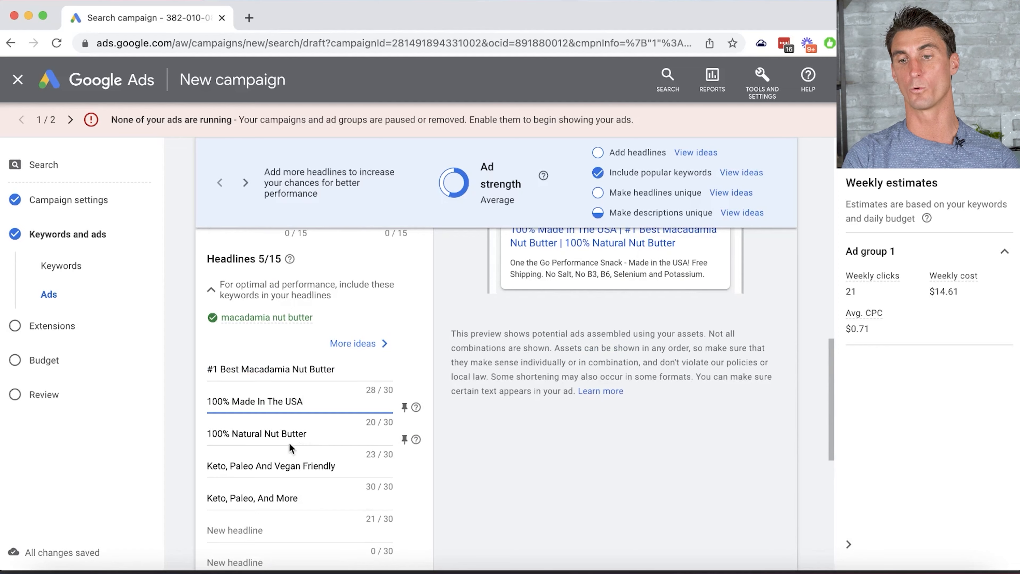
{"action": "scroll", "coordinate": [291, 448], "scroll_direction": "down", "scroll_amount": 4}
{"action": "scroll", "coordinate": [383, 388], "scroll_direction": "down", "scroll_amount": 4}
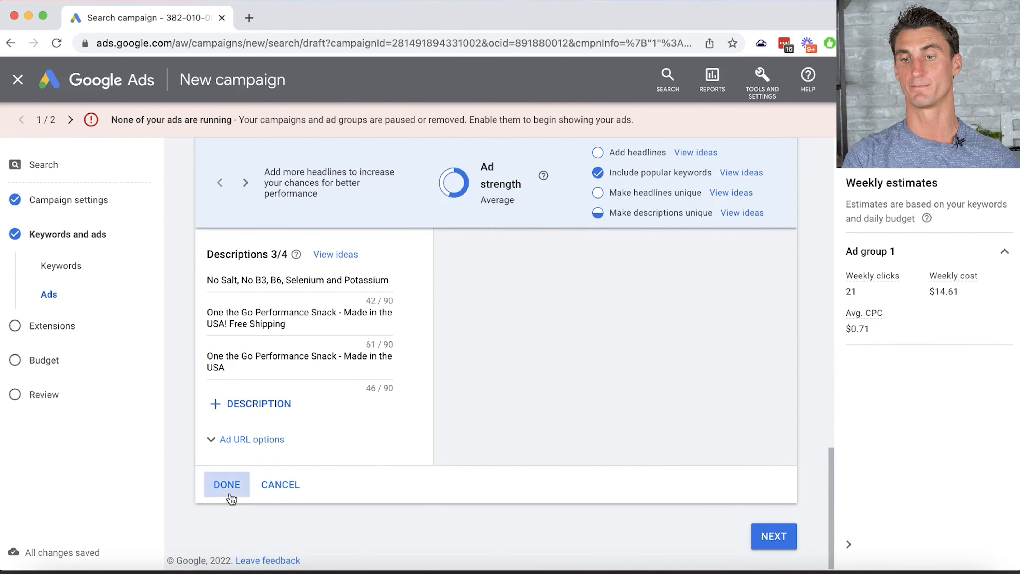
- Finish the ad and skip the sitelink extensions step without adding any
{"action": "left_click", "coordinate": [230, 494]}
{"action": "left_click", "coordinate": [774, 536]}
{"action": "scroll", "coordinate": [313, 338], "scroll_direction": "down", "scroll_amount": 3}
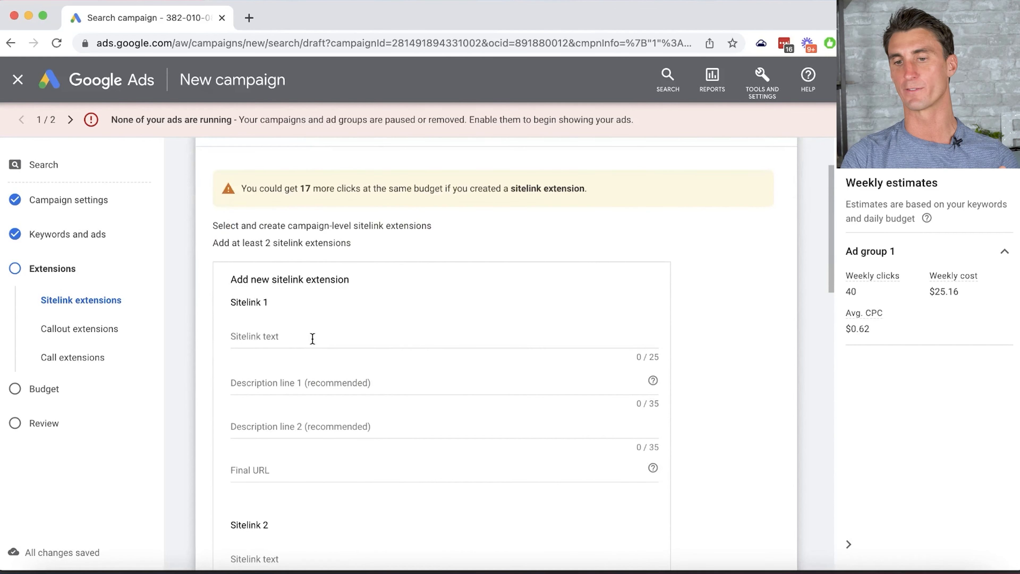
{"action": "scroll", "coordinate": [313, 339], "scroll_direction": "down", "scroll_amount": 5}
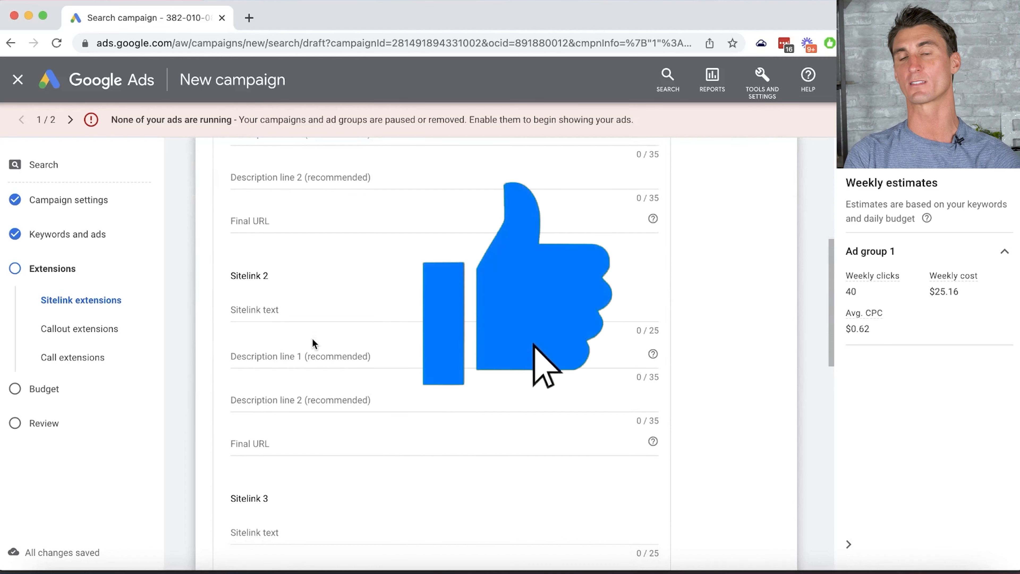
{"action": "scroll", "coordinate": [312, 339], "scroll_direction": "down", "scroll_amount": 5}
{"action": "scroll", "coordinate": [372, 306], "scroll_direction": "down", "scroll_amount": 7}
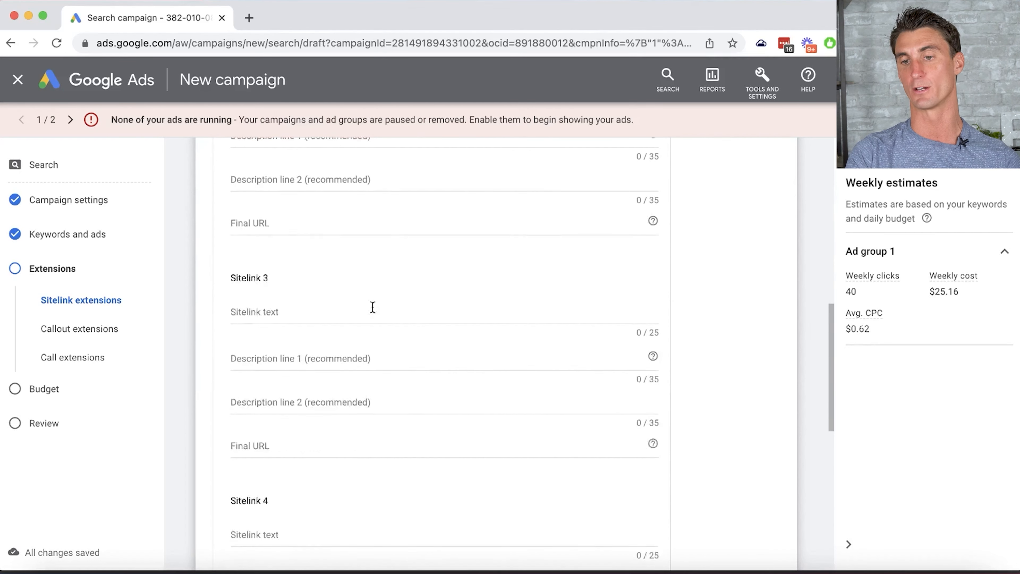
{"action": "scroll", "coordinate": [412, 378], "scroll_direction": "down", "scroll_amount": 3}
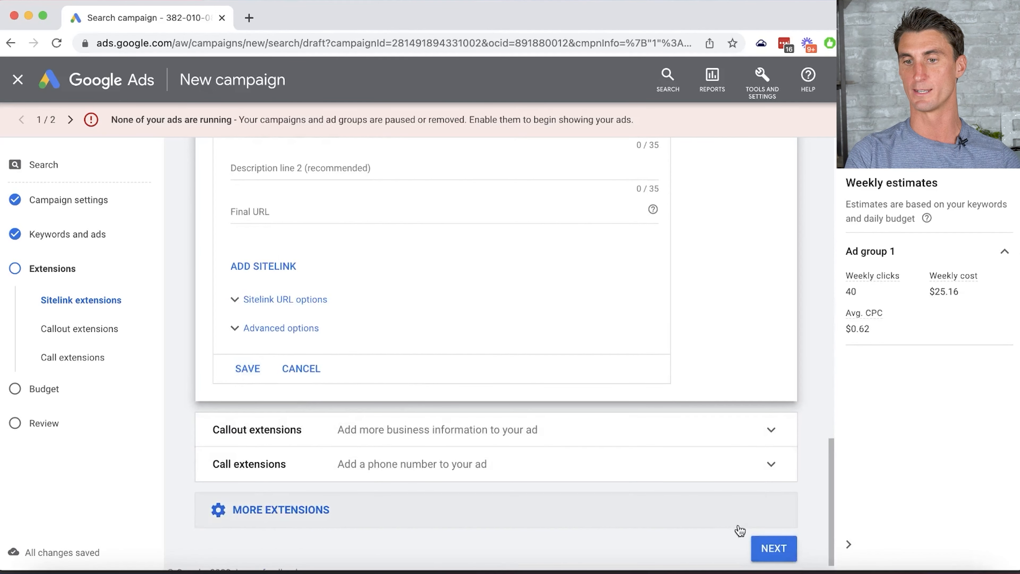
{"action": "left_click", "coordinate": [771, 547]}
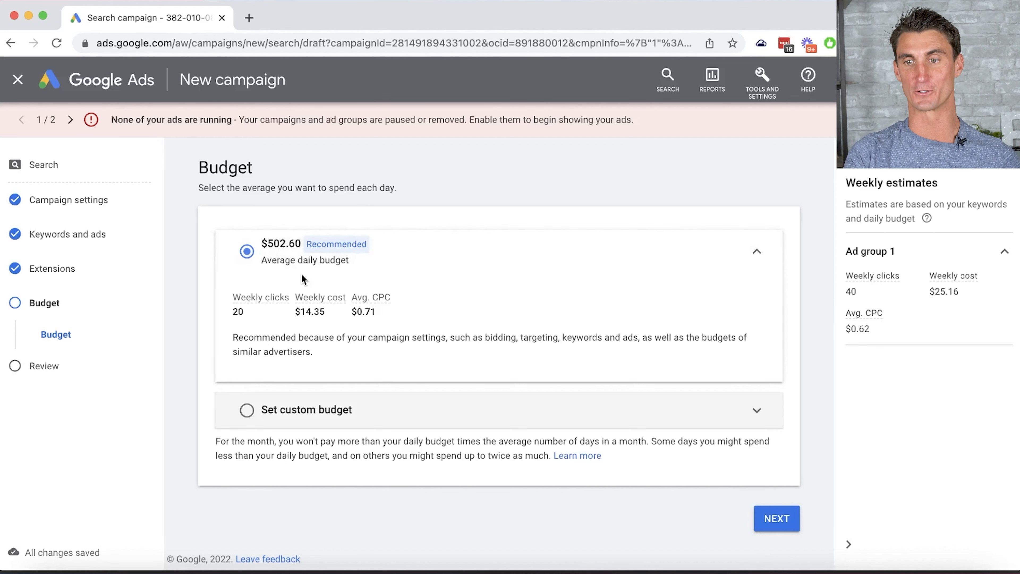
- Choose a custom daily budget and publish the macadamia nut butter campaign
{"action": "left_click", "coordinate": [250, 411]}
{"action": "left_click", "coordinate": [777, 530]}
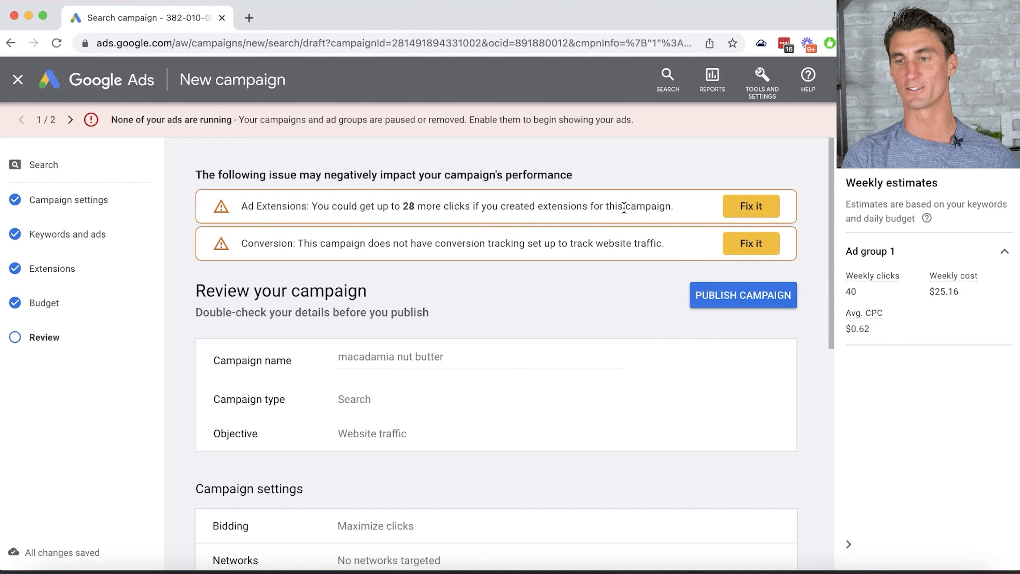
{"action": "left_click", "coordinate": [738, 299]}
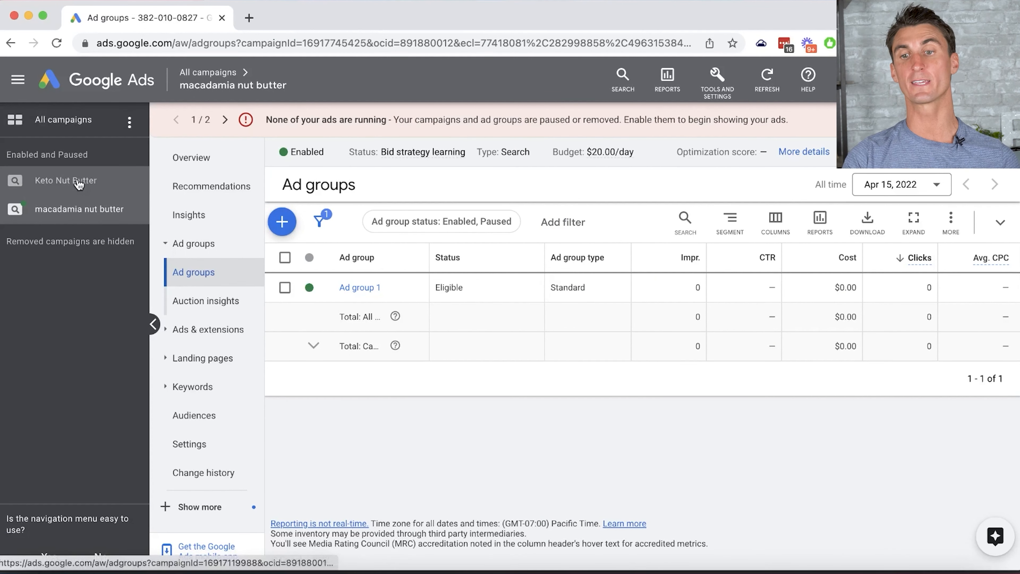
- Open the Keto Nut Butter campaign's ad group and display its Ads list
{"action": "left_click", "coordinate": [91, 189]}
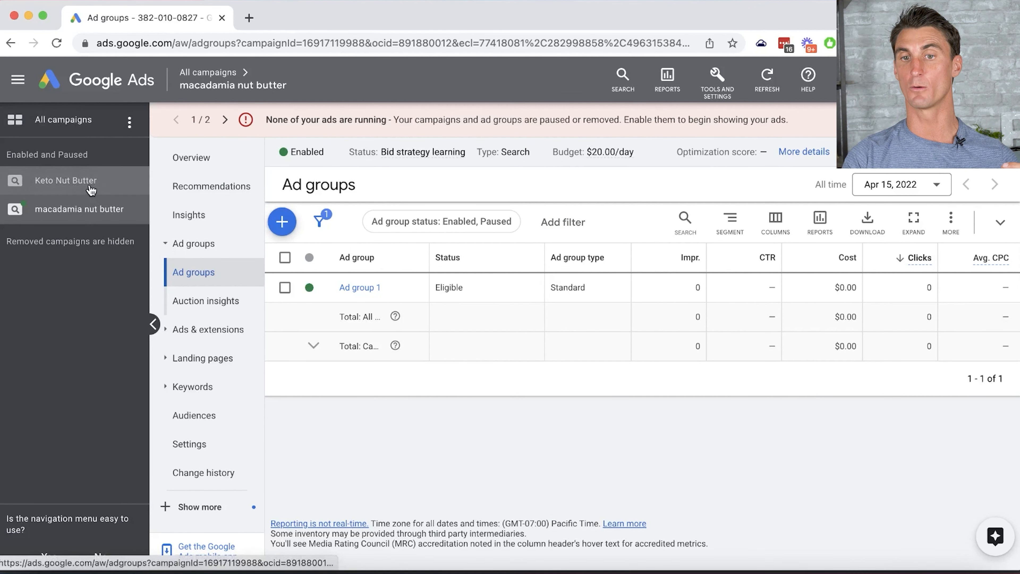
{"action": "left_click", "coordinate": [90, 209]}
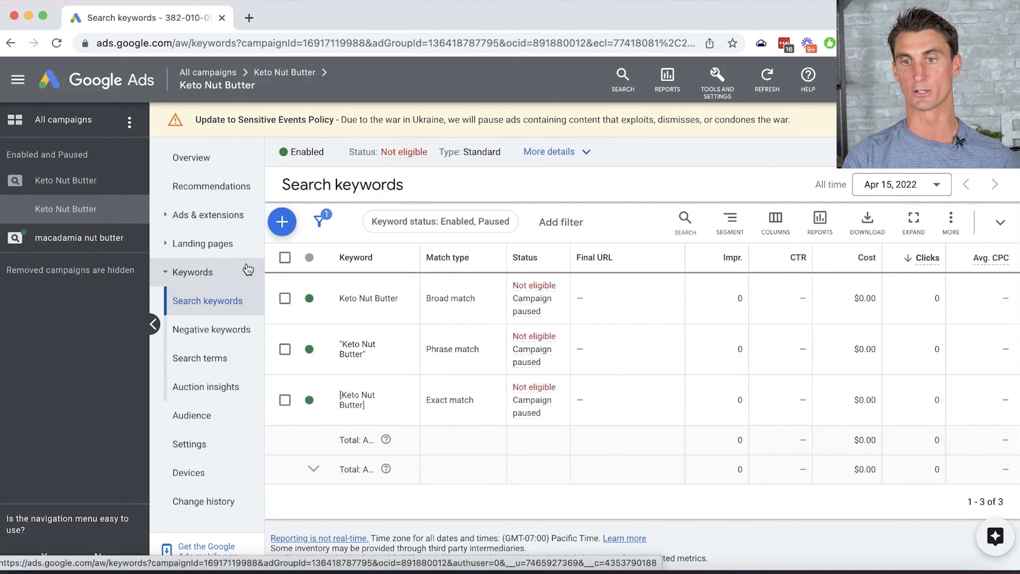
{"action": "left_click", "coordinate": [221, 214]}
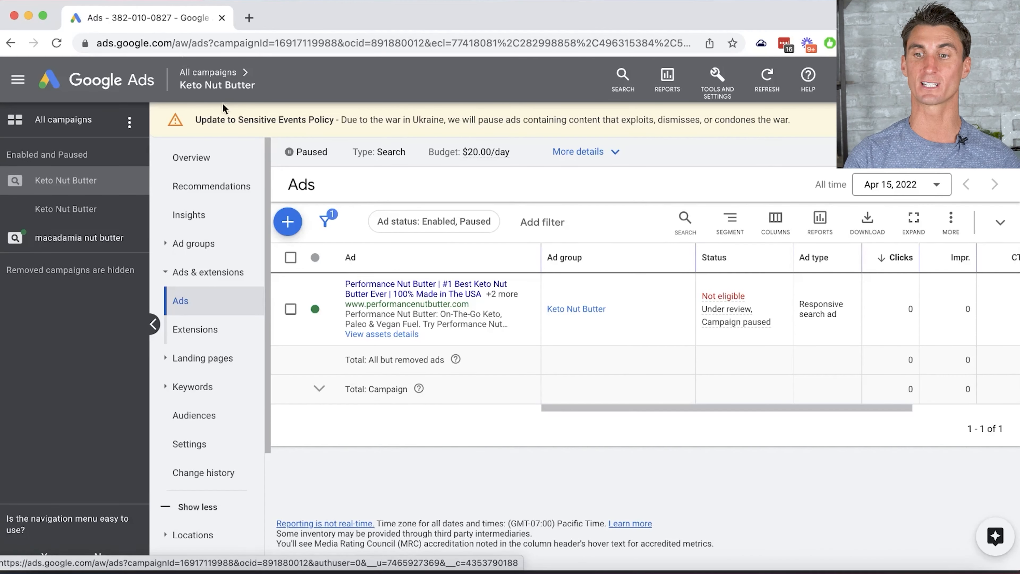
- Start a new ad variation, then cancel it to land on the empty Ad variations list
{"action": "left_click", "coordinate": [285, 221]}
{"action": "left_click", "coordinate": [361, 308]}
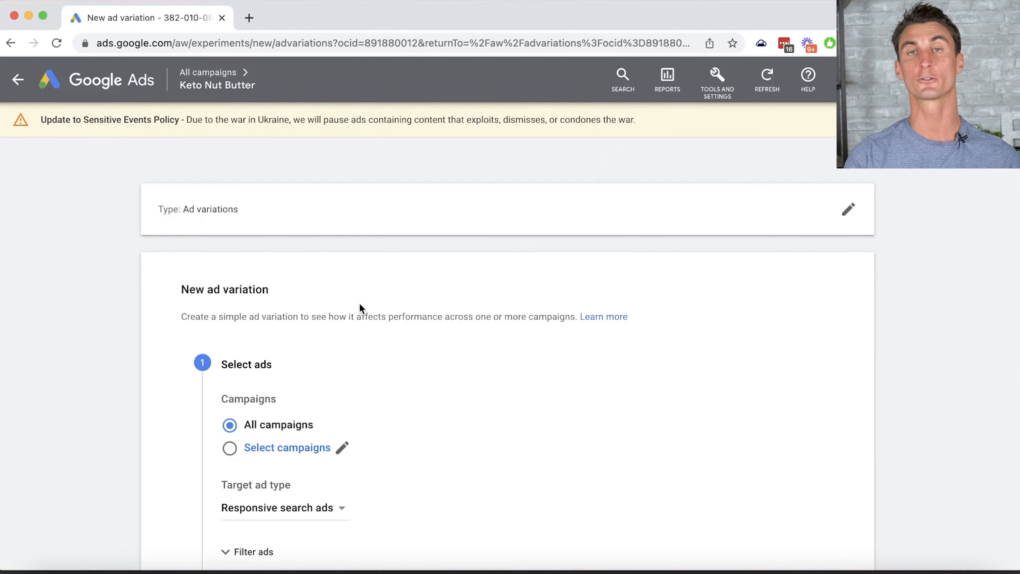
{"action": "scroll", "coordinate": [370, 294], "scroll_direction": "down", "scroll_amount": 6}
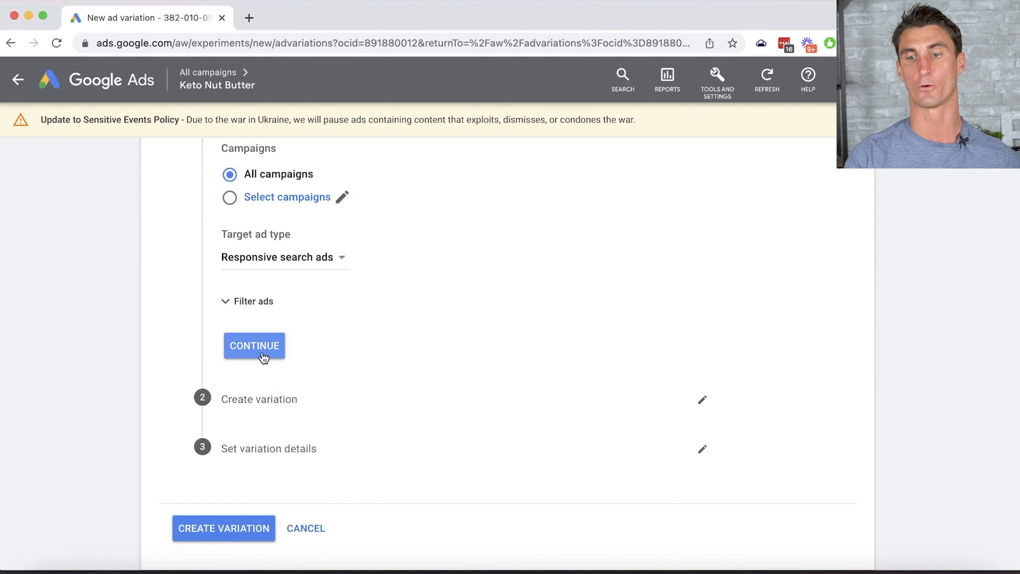
{"action": "left_click", "coordinate": [307, 530]}
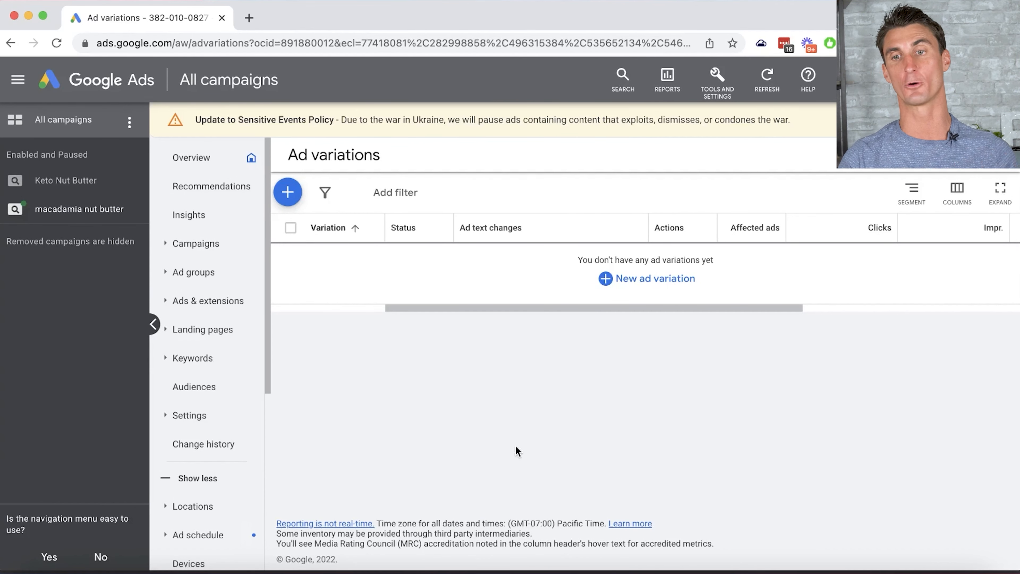
- Load the Google Ads Sheet and review Keto, Macadamia, Coconut Butter and Whole 30 keywords
{"action": "left_click", "coordinate": [249, 18]}
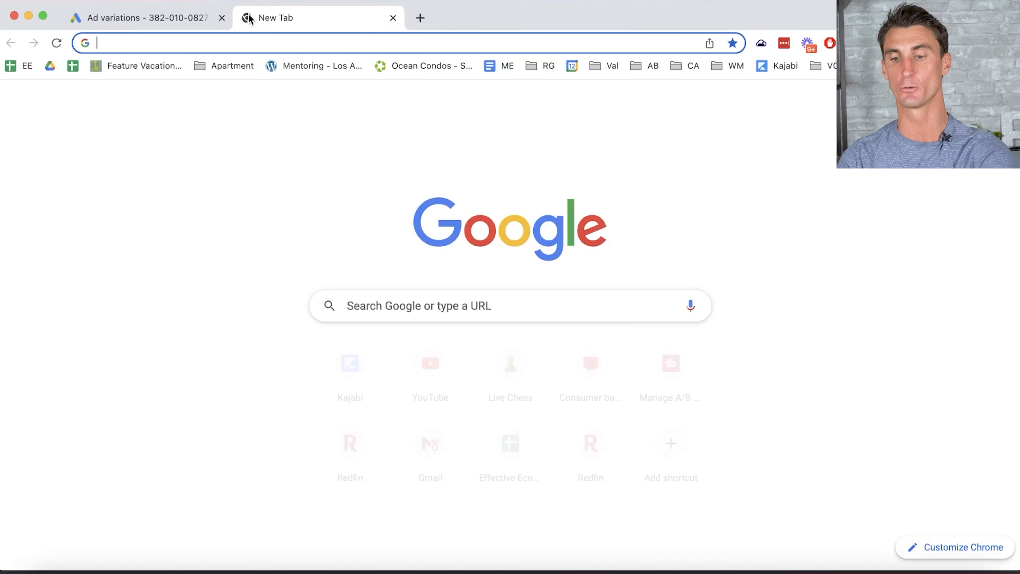
{"action": "key", "text": "Return"}
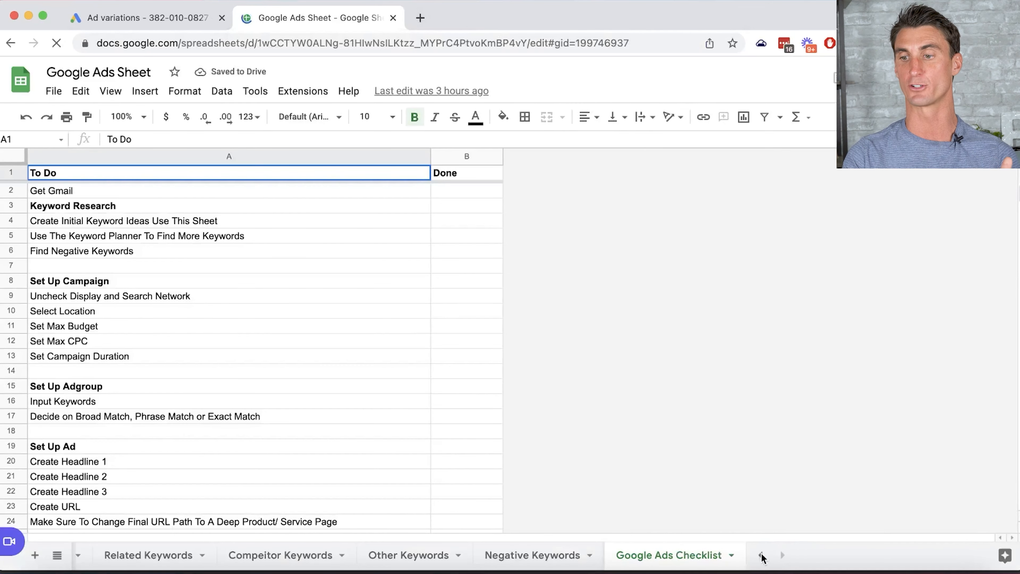
{"action": "left_click", "coordinate": [762, 555]}
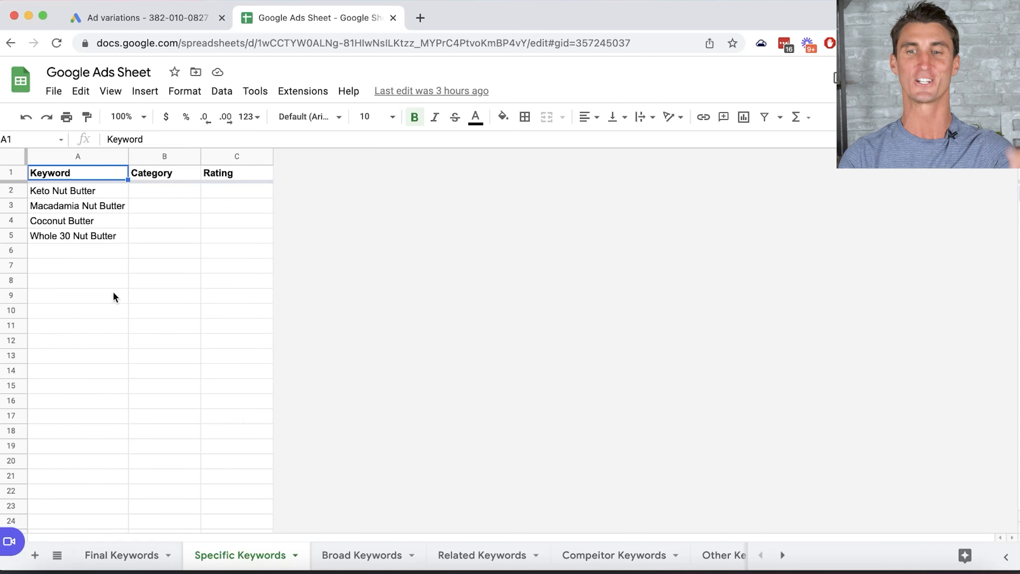
{"action": "left_click", "coordinate": [77, 190]}
{"action": "left_click", "coordinate": [83, 207]}
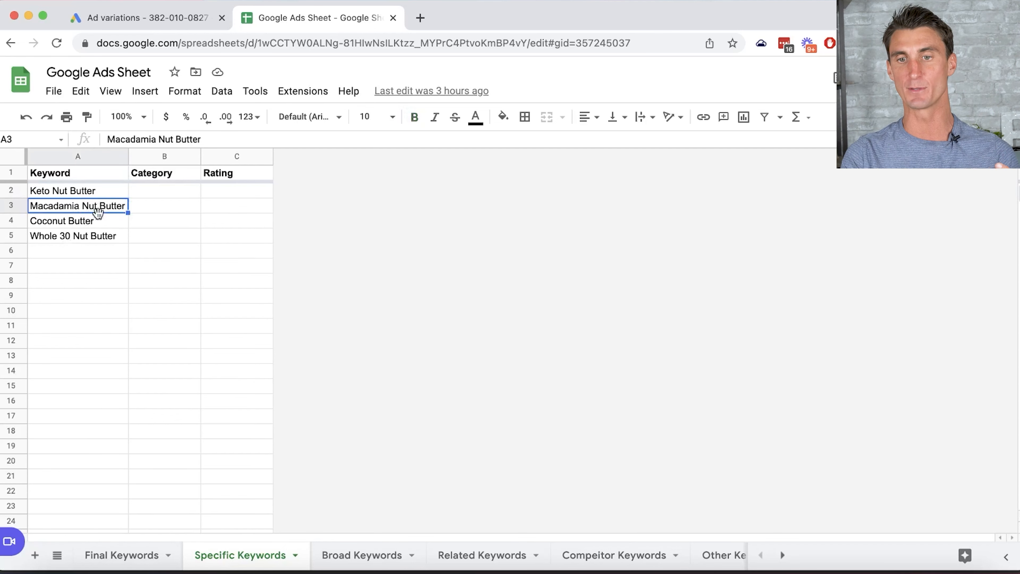
{"action": "left_click", "coordinate": [89, 221]}
{"action": "left_click", "coordinate": [102, 237]}
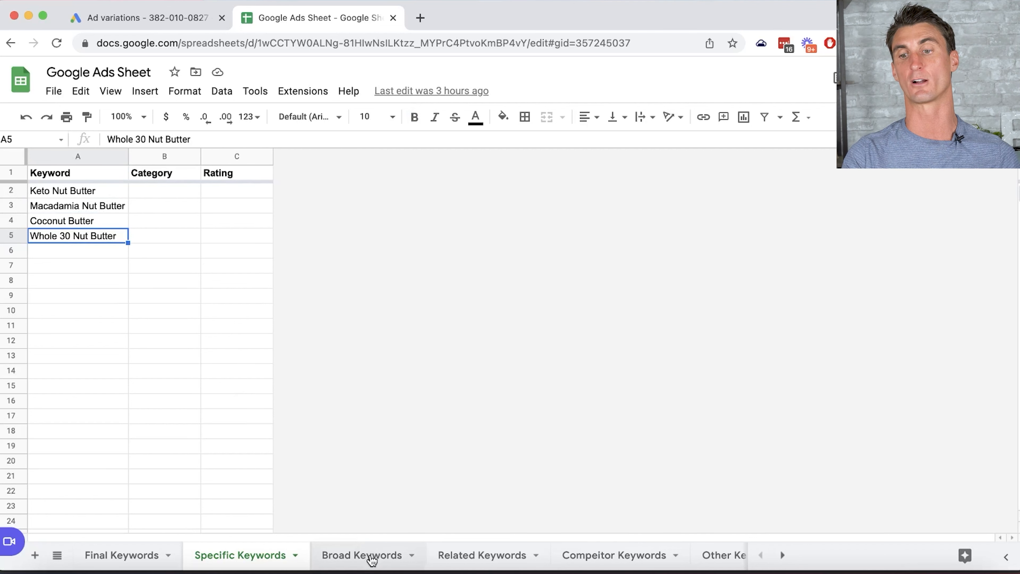
- Check Keto Food on the Broad Keywords sheet, then view Related Keywords
{"action": "left_click", "coordinate": [372, 560]}
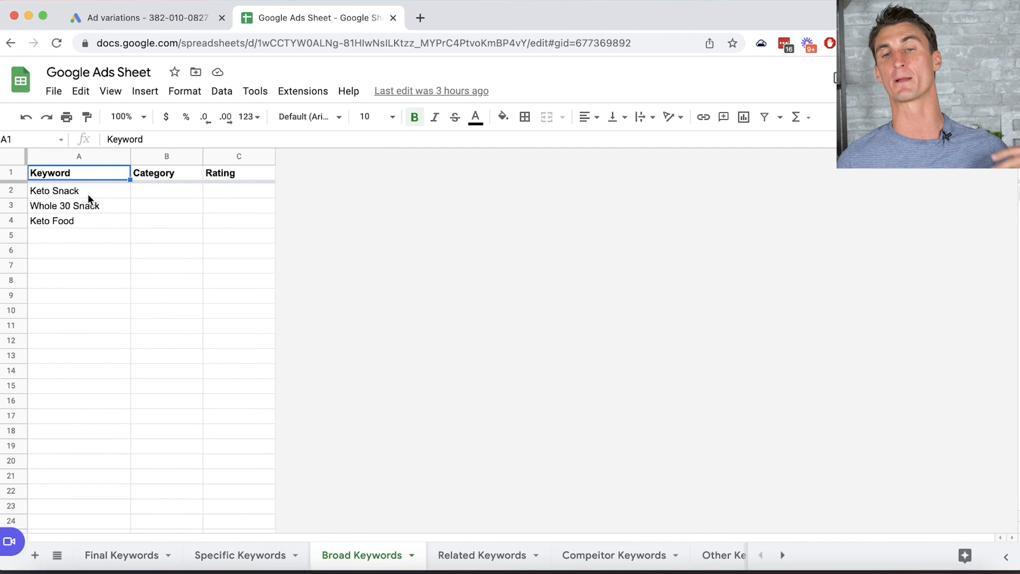
{"action": "left_click", "coordinate": [85, 221]}
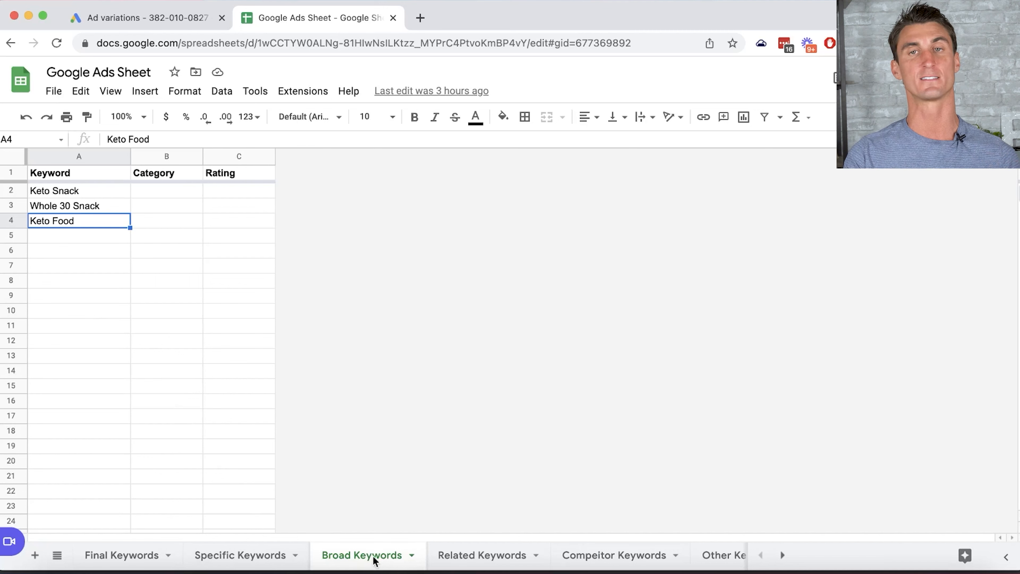
{"action": "left_click", "coordinate": [476, 558]}
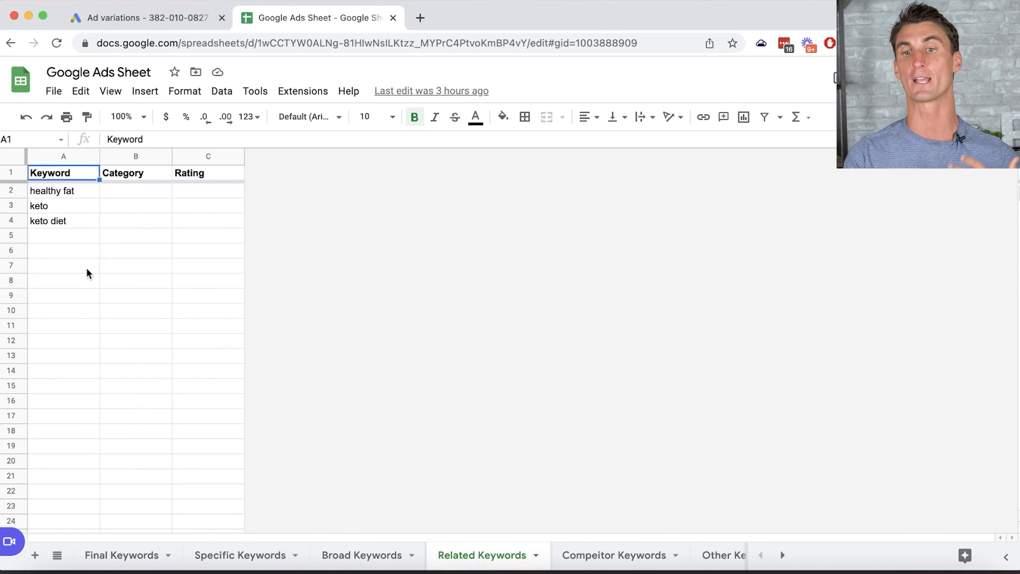
- Go over healthy fat, keto and keto diet, then check Competitor Keywords down to Superfat
{"action": "left_click", "coordinate": [65, 192]}
{"action": "left_click", "coordinate": [60, 209]}
{"action": "left_click", "coordinate": [84, 223]}
{"action": "left_click", "coordinate": [157, 226]}
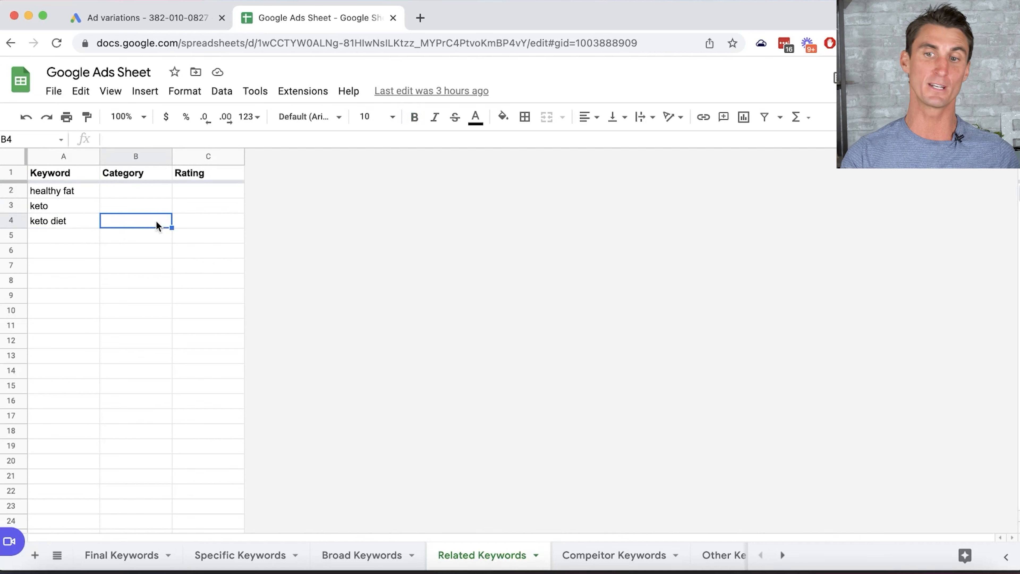
{"action": "left_click", "coordinate": [74, 210]}
{"action": "left_click", "coordinate": [74, 222]}
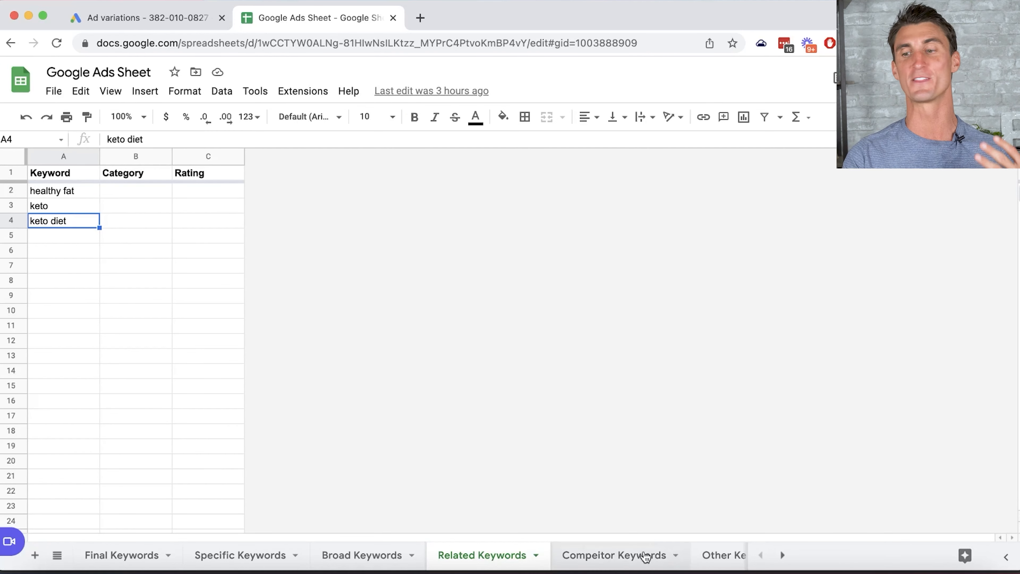
{"action": "left_click", "coordinate": [623, 556]}
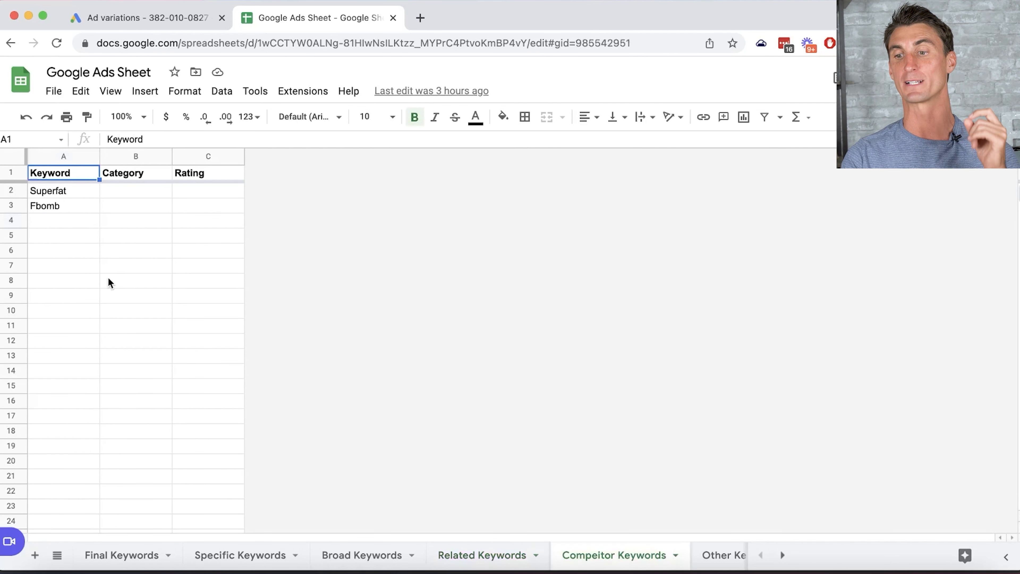
{"action": "key", "text": "Down"}
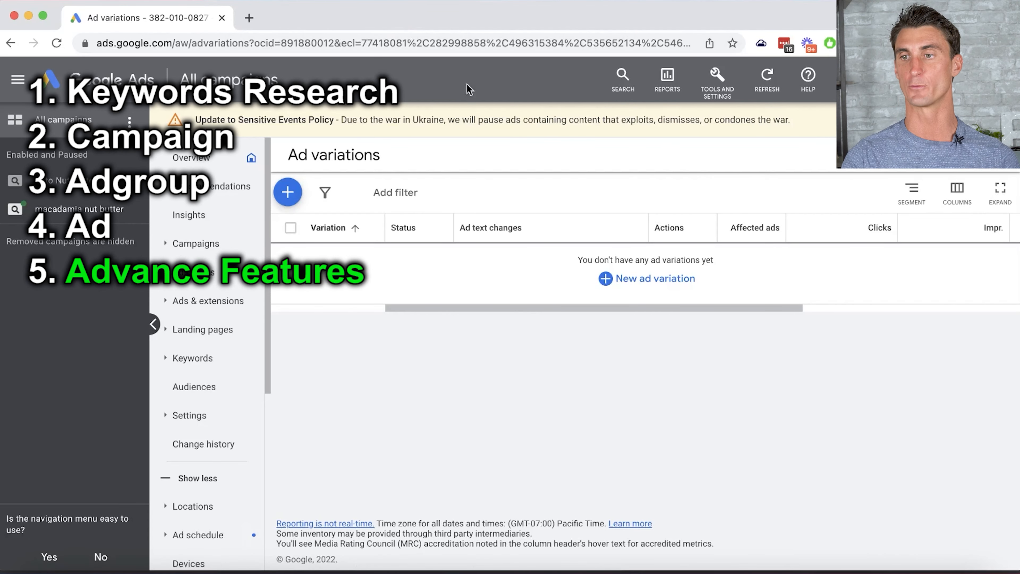
- Get Keyword Planner ideas for 'keto nut butter' via Discover new keywords
{"action": "left_click", "coordinate": [719, 78]}
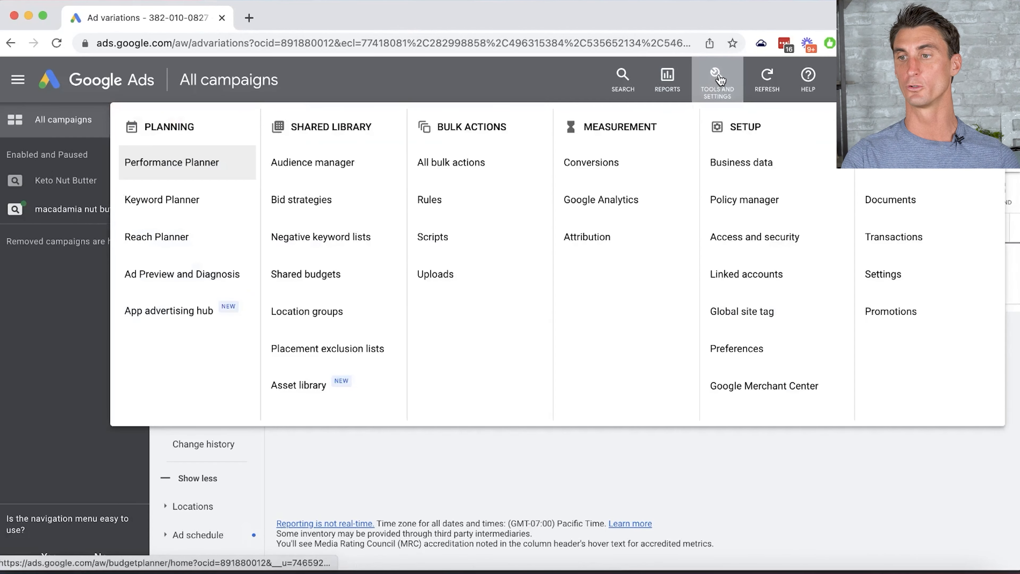
{"action": "left_click", "coordinate": [196, 201]}
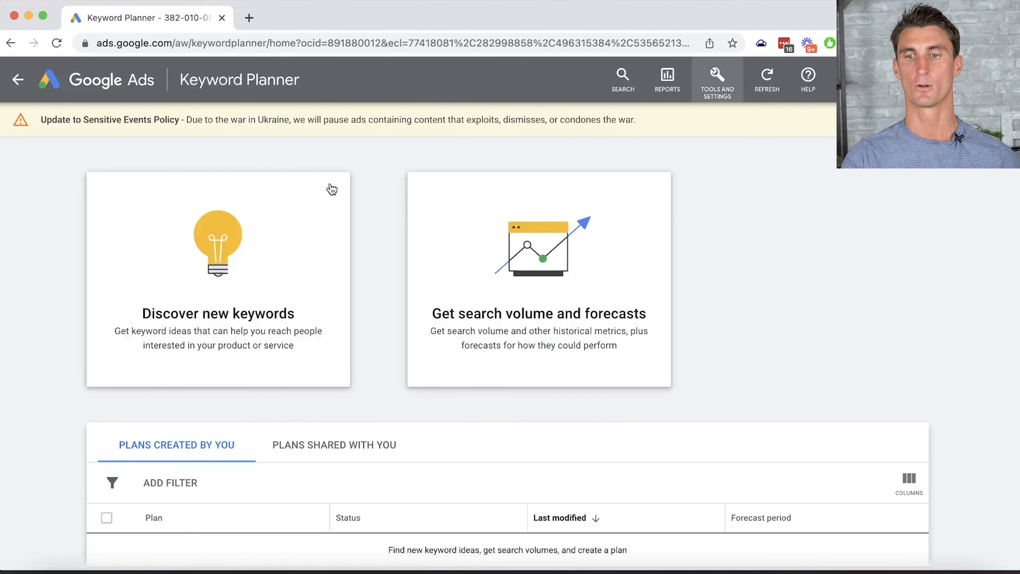
{"action": "left_click", "coordinate": [248, 248]}
{"action": "left_click", "coordinate": [408, 408]}
{"action": "left_click", "coordinate": [263, 303]}
{"action": "type", "text": "keto nut butter"}
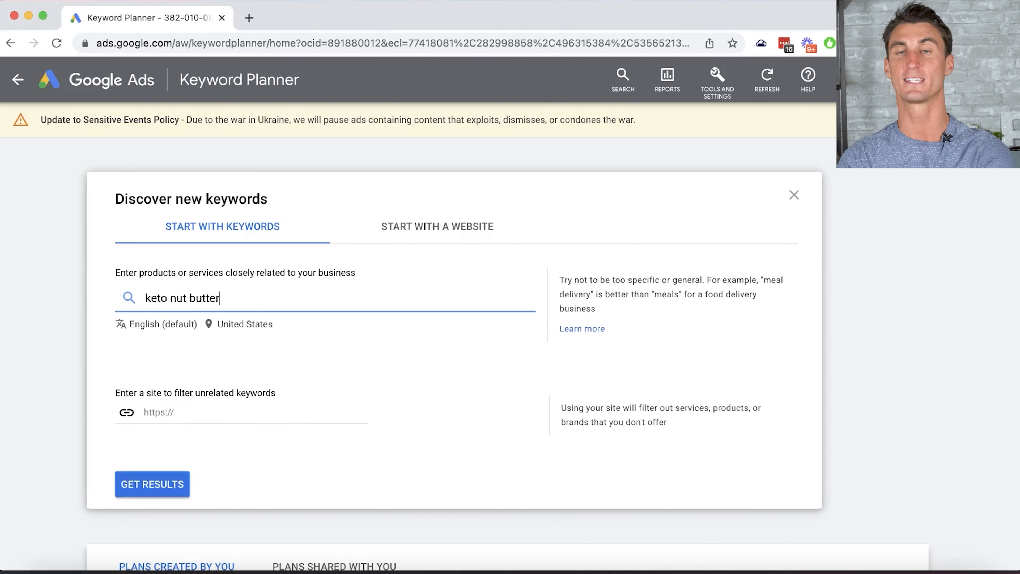
{"action": "left_click", "coordinate": [174, 498]}
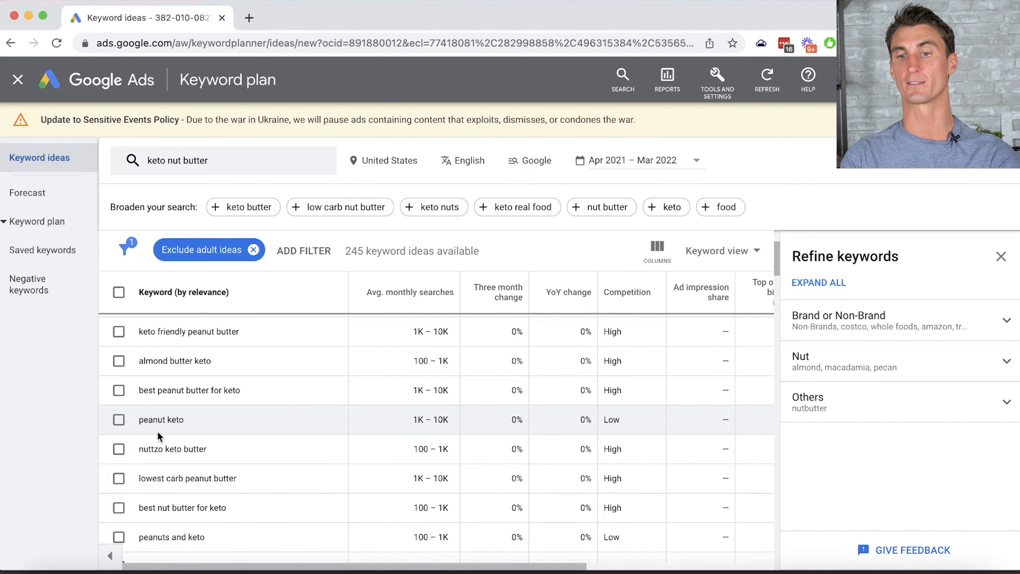
- Copy the 'peanut keto' and 'almond butter keto friendly' ideas, then return to Keto Nut Butter
{"action": "double_click", "coordinate": [153, 419]}
{"action": "left_click", "coordinate": [324, 419]}
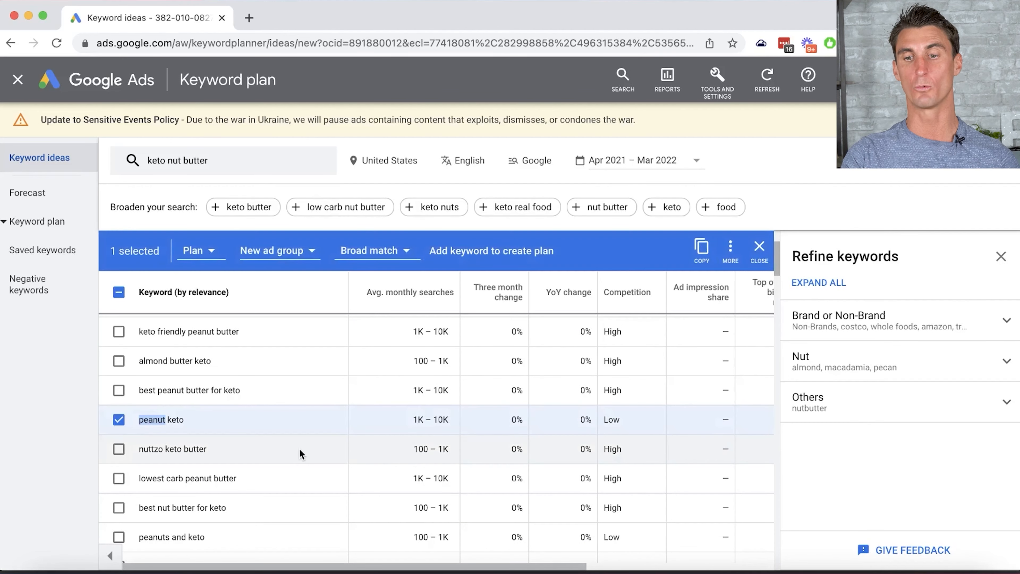
{"action": "scroll", "coordinate": [315, 431], "scroll_direction": "down", "scroll_amount": 2}
{"action": "scroll", "coordinate": [313, 428], "scroll_direction": "down", "scroll_amount": 5}
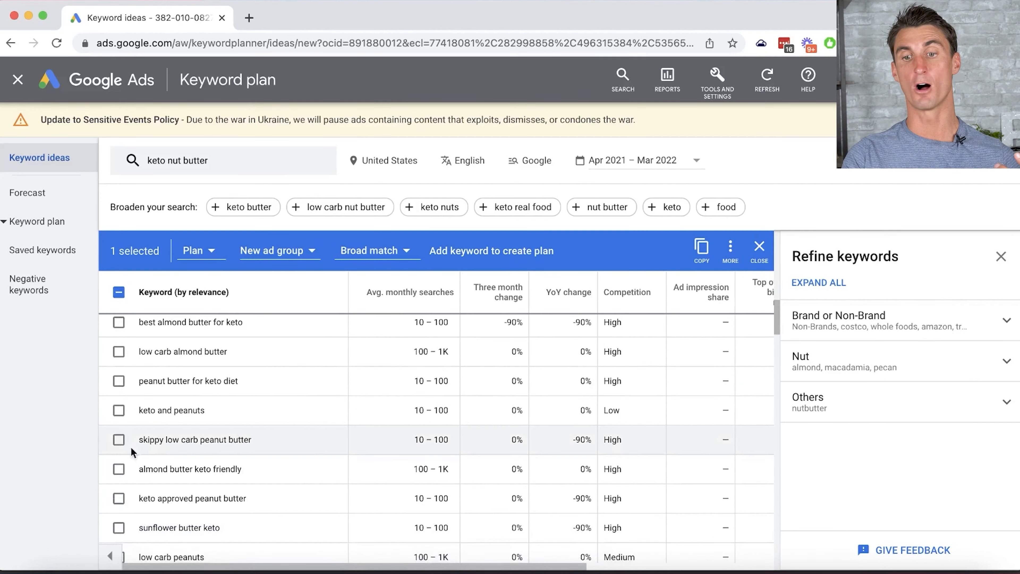
{"action": "left_click", "coordinate": [118, 469]}
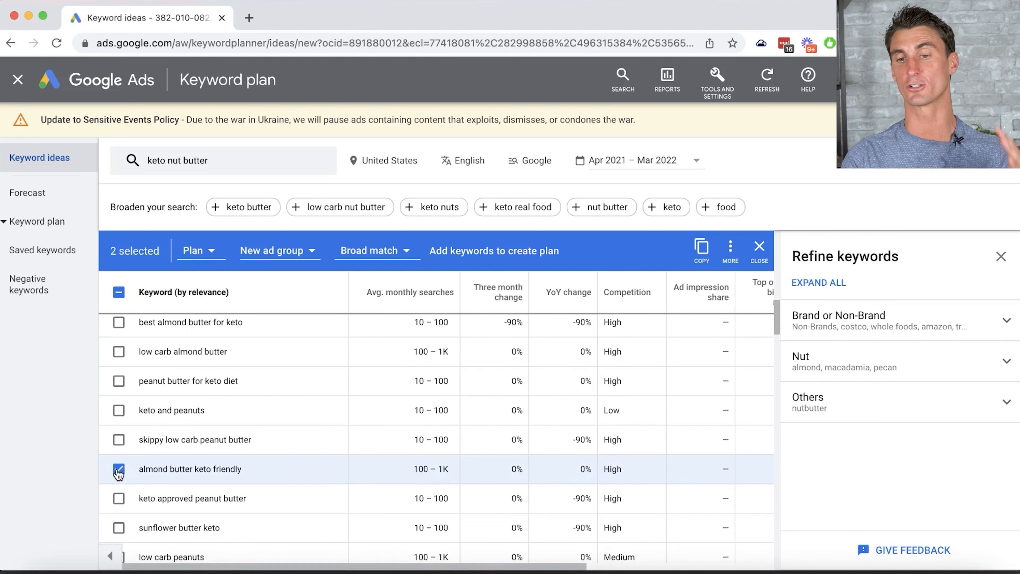
{"action": "scroll", "coordinate": [243, 466], "scroll_direction": "down", "scroll_amount": 1}
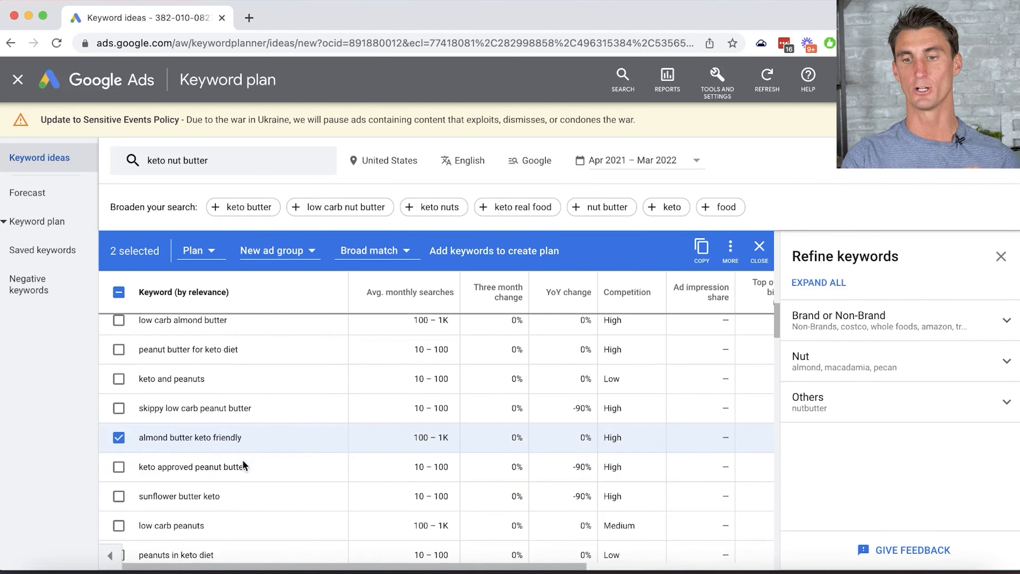
{"action": "scroll", "coordinate": [178, 452], "scroll_direction": "down", "scroll_amount": 5}
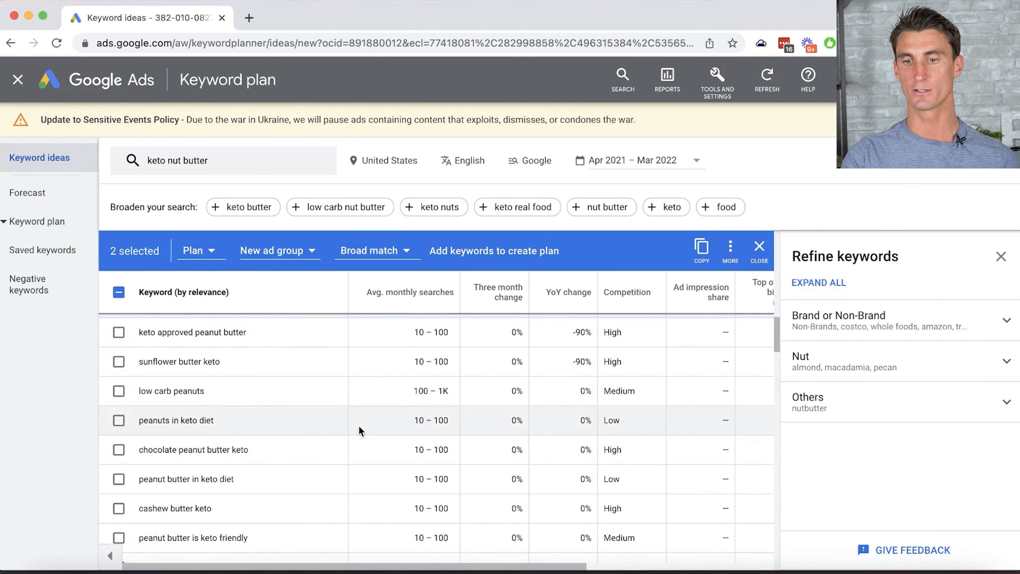
{"action": "left_click", "coordinate": [708, 261]}
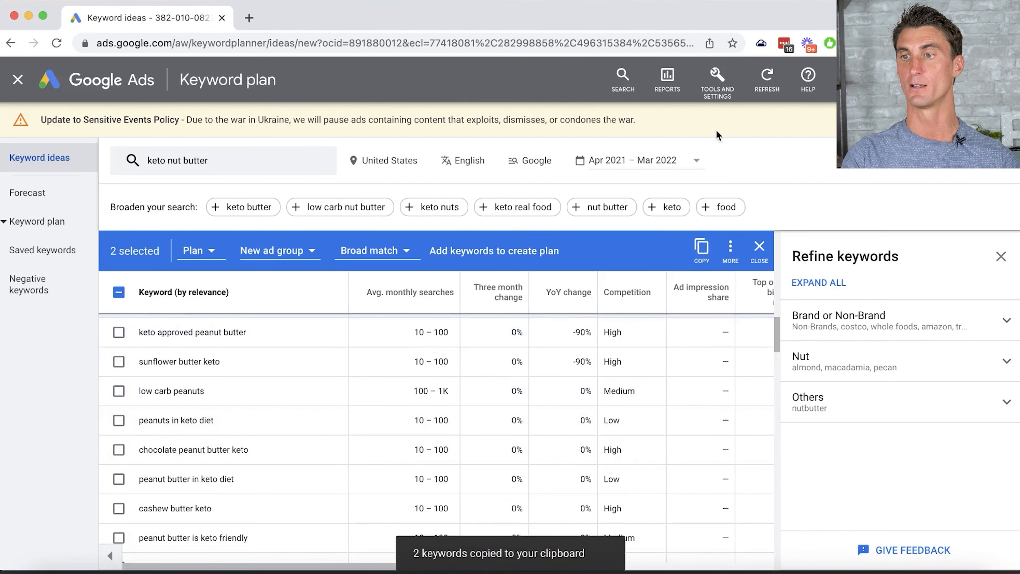
{"action": "left_click", "coordinate": [15, 79]}
{"action": "left_click", "coordinate": [16, 80]}
{"action": "left_click", "coordinate": [88, 186]}
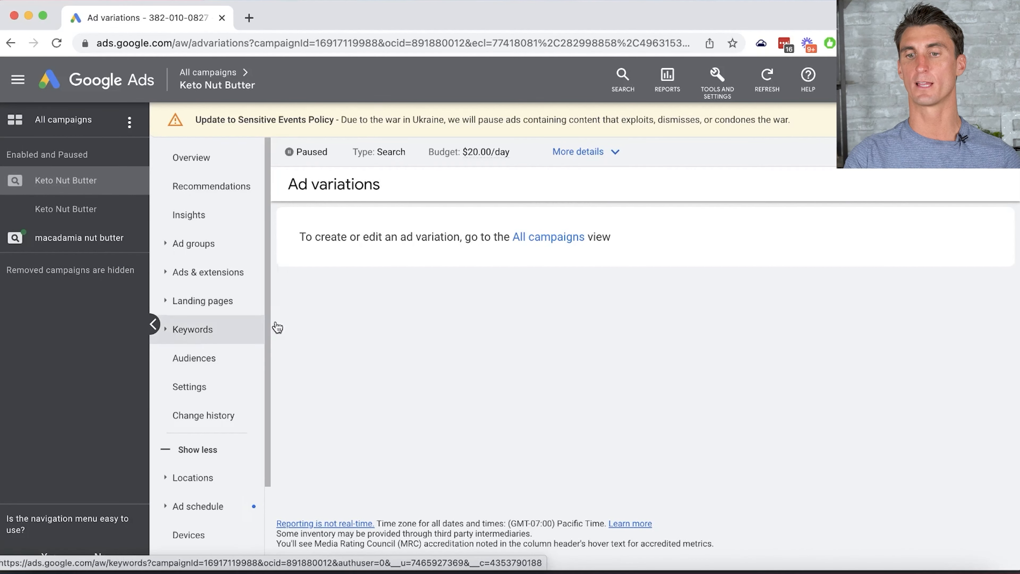
- Paste the copied ideas as campaign negative keywords, add 'amazon', and save the list
{"action": "left_click", "coordinate": [196, 331]}
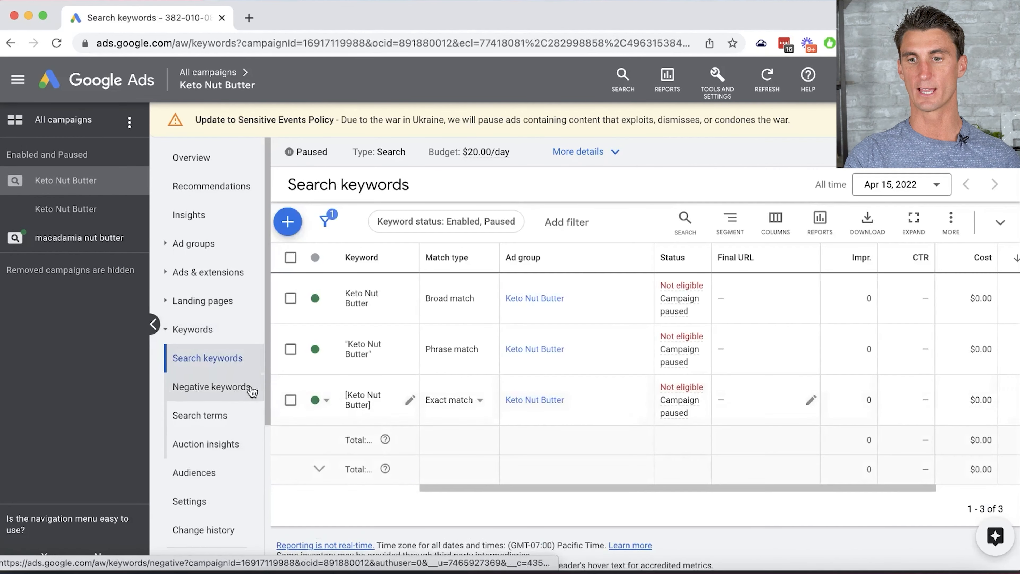
{"action": "left_click", "coordinate": [216, 391]}
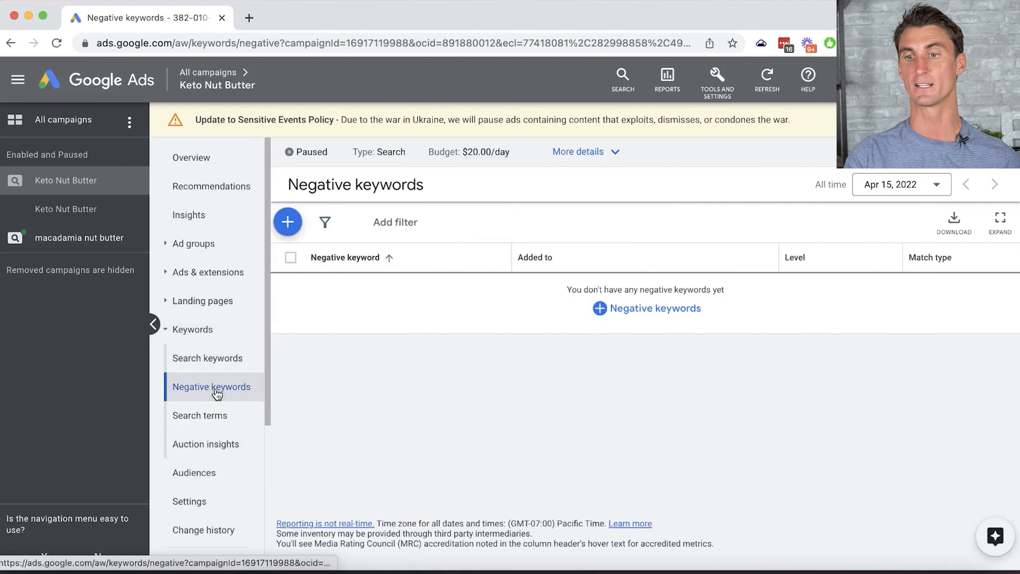
{"action": "left_click", "coordinate": [667, 310]}
{"action": "left_click", "coordinate": [444, 474]}
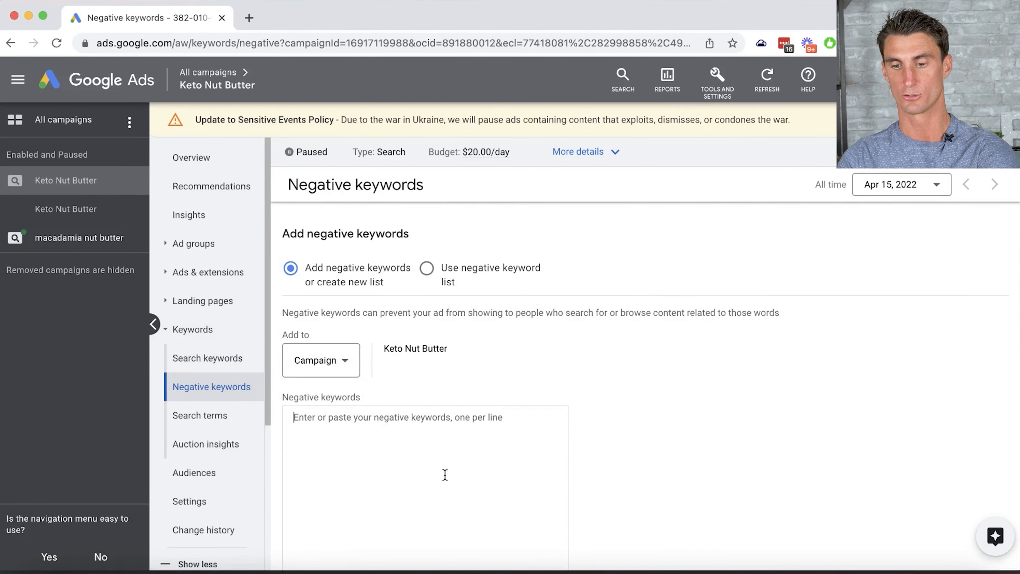
{"action": "type", "text": "peanut keto almond butter keto friendly"}
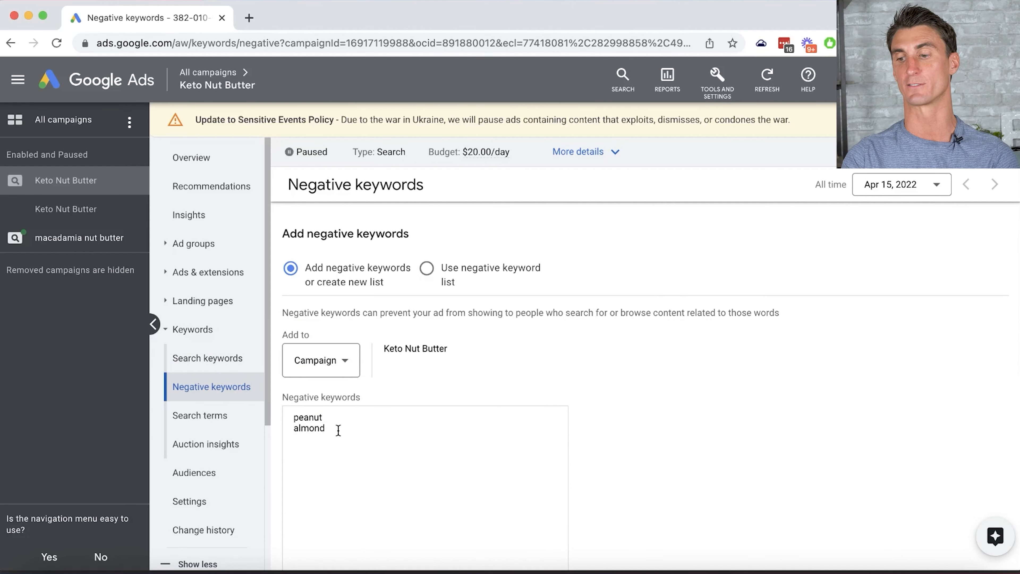
{"action": "key", "text": "Return"}
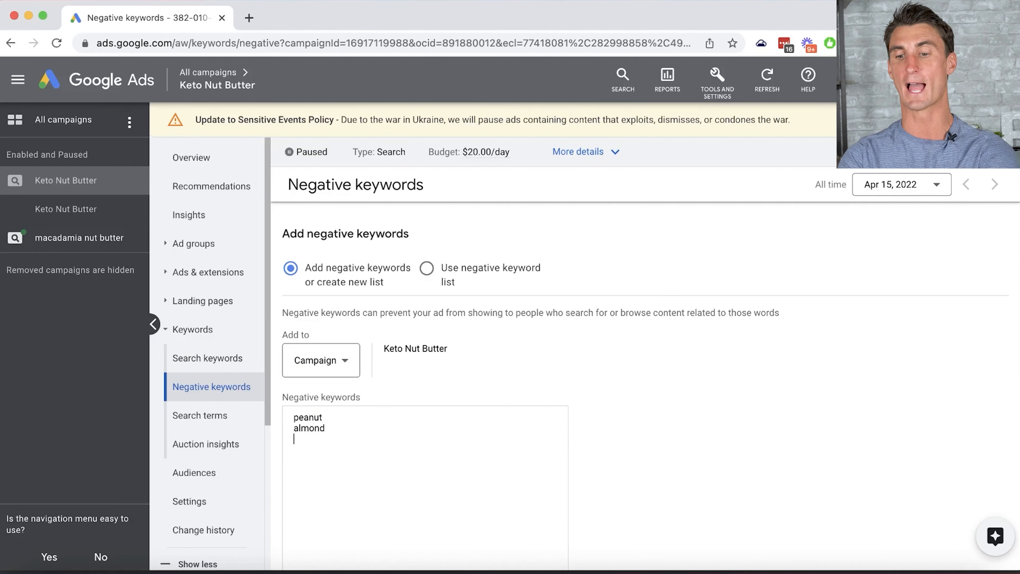
{"action": "type", "text": "amazon"}
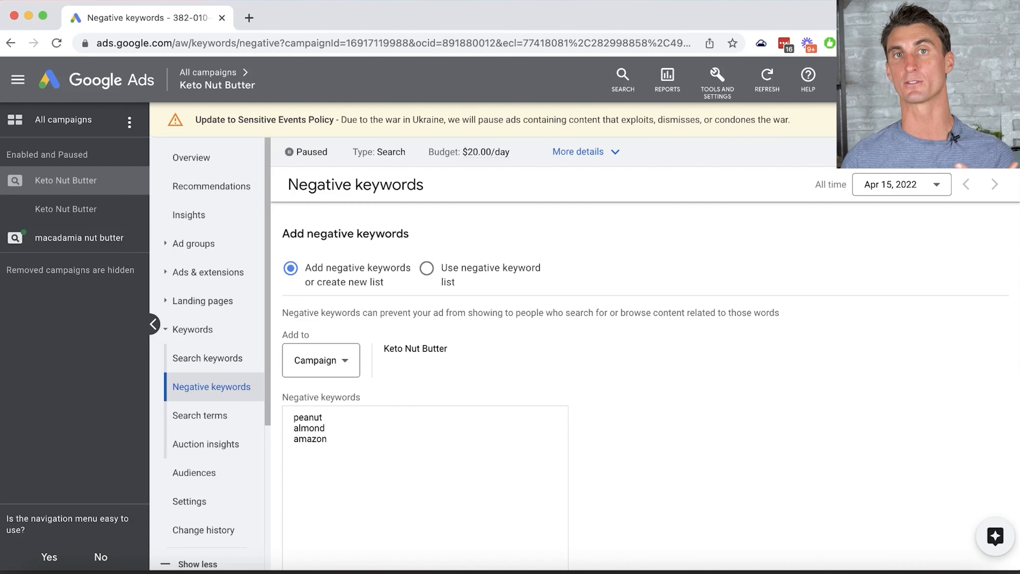
{"action": "left_click", "coordinate": [192, 329]}
{"action": "scroll", "coordinate": [245, 371], "scroll_direction": "down", "scroll_amount": 3}
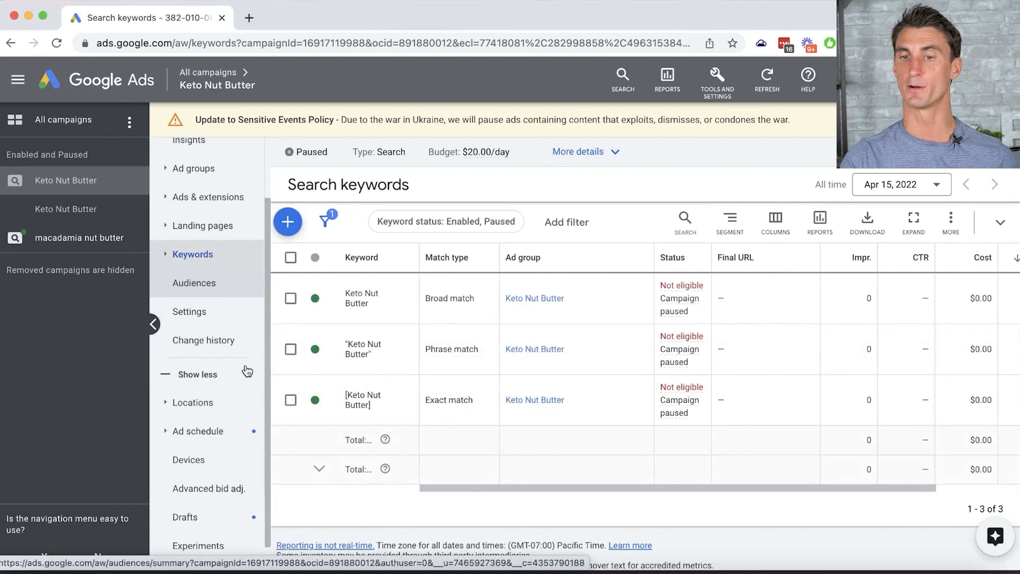
{"action": "left_click", "coordinate": [205, 462]}
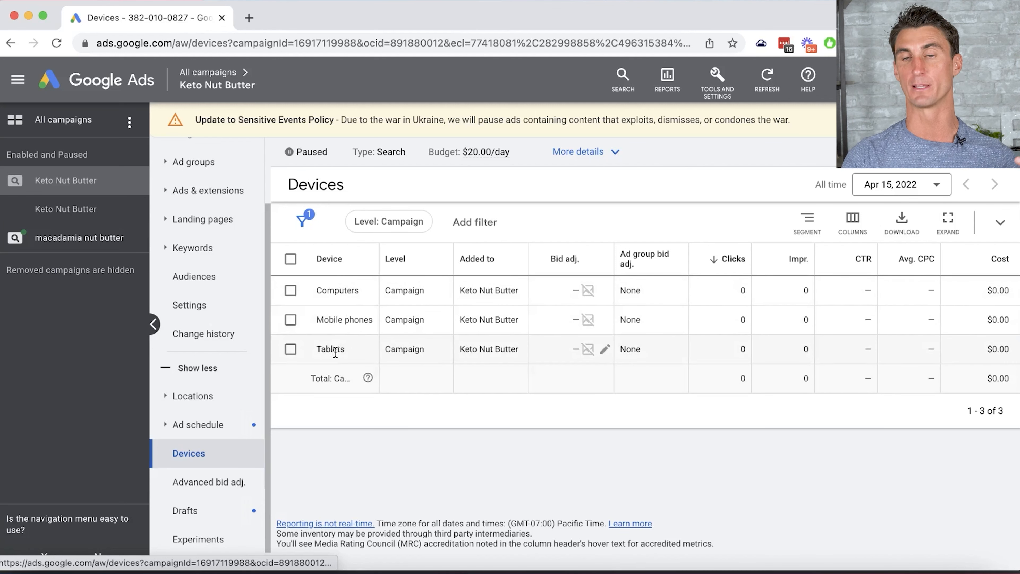
- Set a 50% mobile phones bid decrease, then change it to 100% and save
{"action": "left_click", "coordinate": [605, 320]}
{"action": "left_click", "coordinate": [575, 360]}
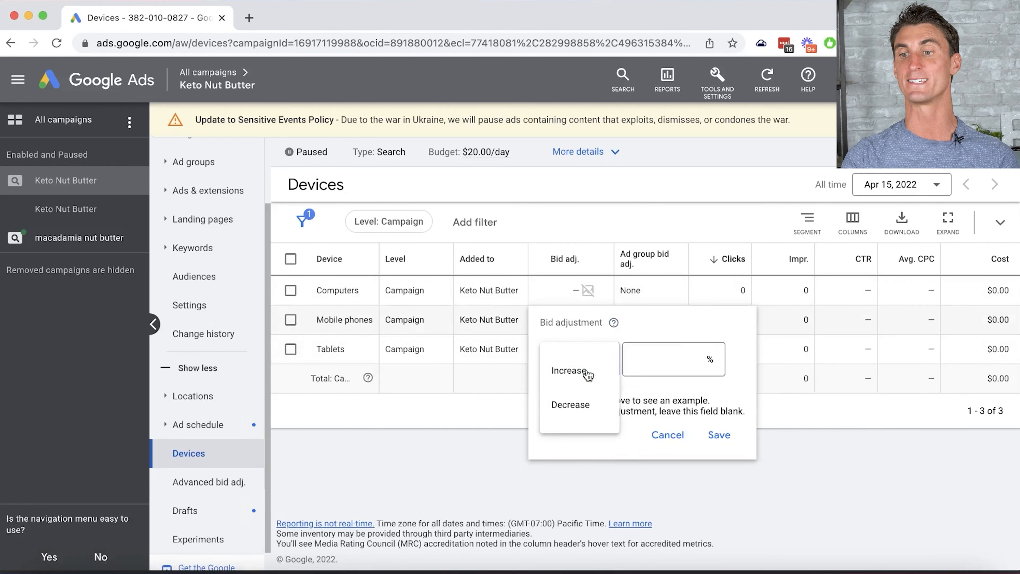
{"action": "left_click", "coordinate": [583, 407]}
{"action": "left_click", "coordinate": [675, 358]}
{"action": "type", "text": "50"}
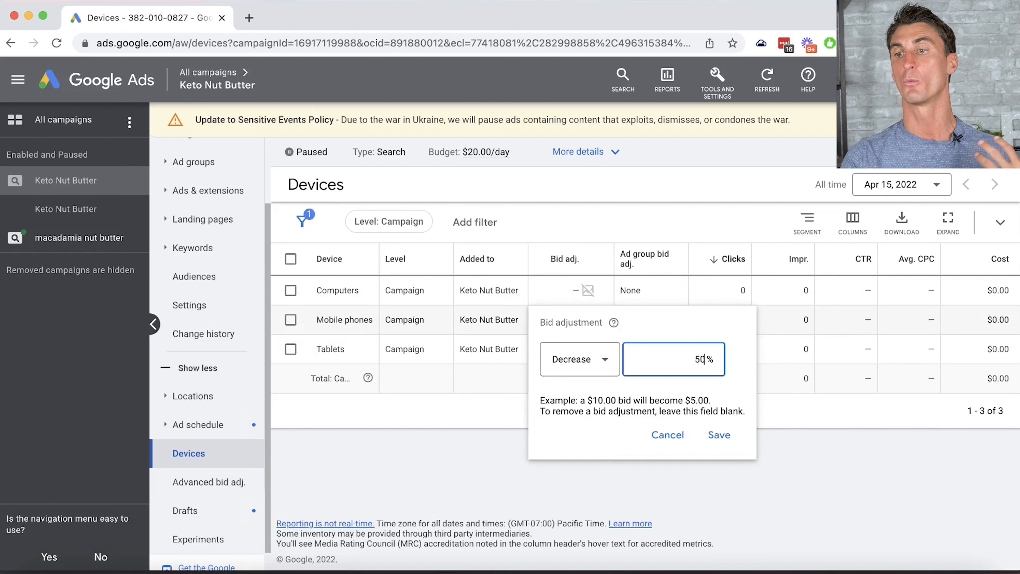
{"action": "left_click", "coordinate": [720, 436]}
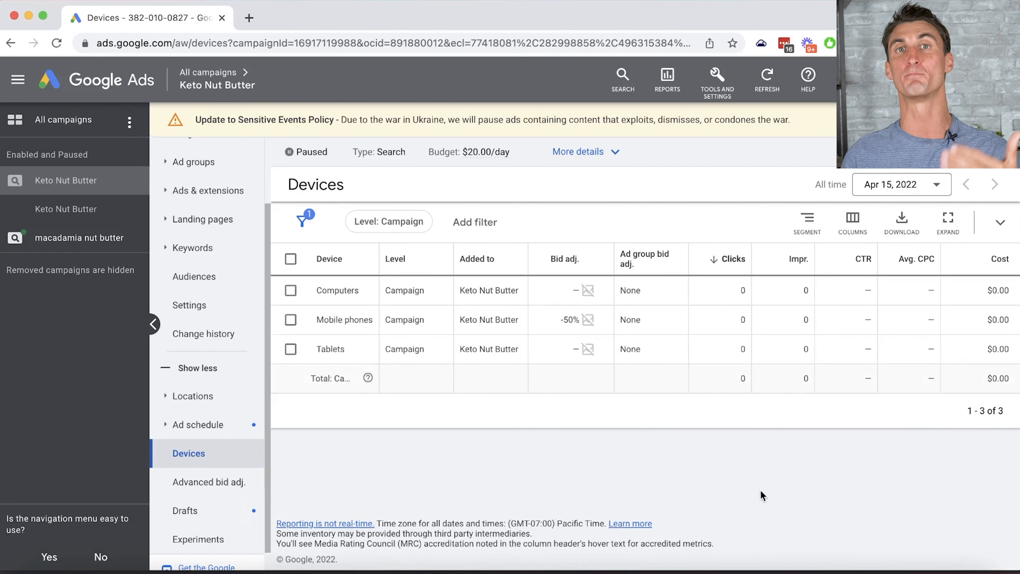
{"action": "left_click", "coordinate": [588, 320]}
{"action": "double_click", "coordinate": [670, 361]}
{"action": "type", "text": "100"}
{"action": "left_click", "coordinate": [724, 436]}
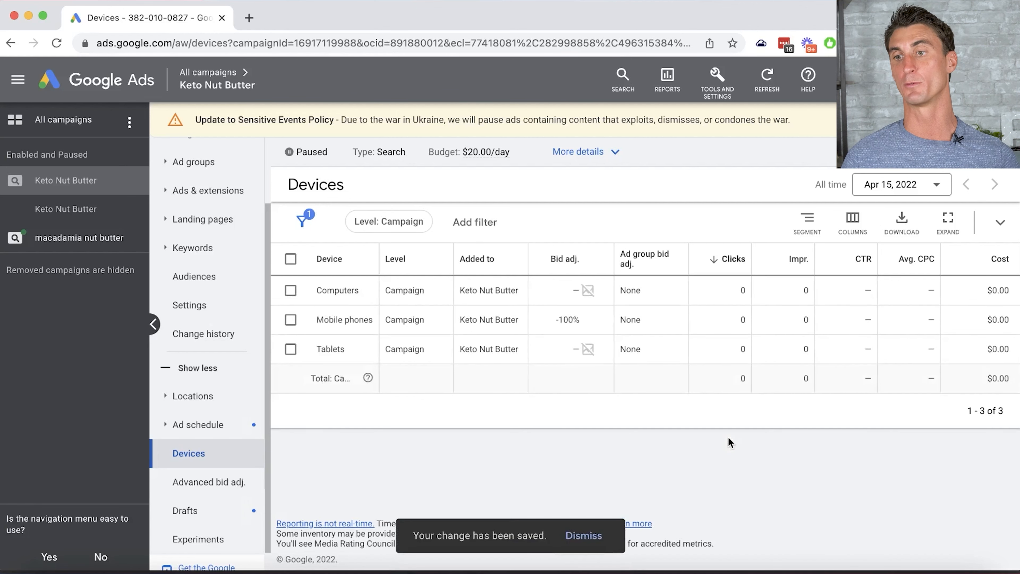